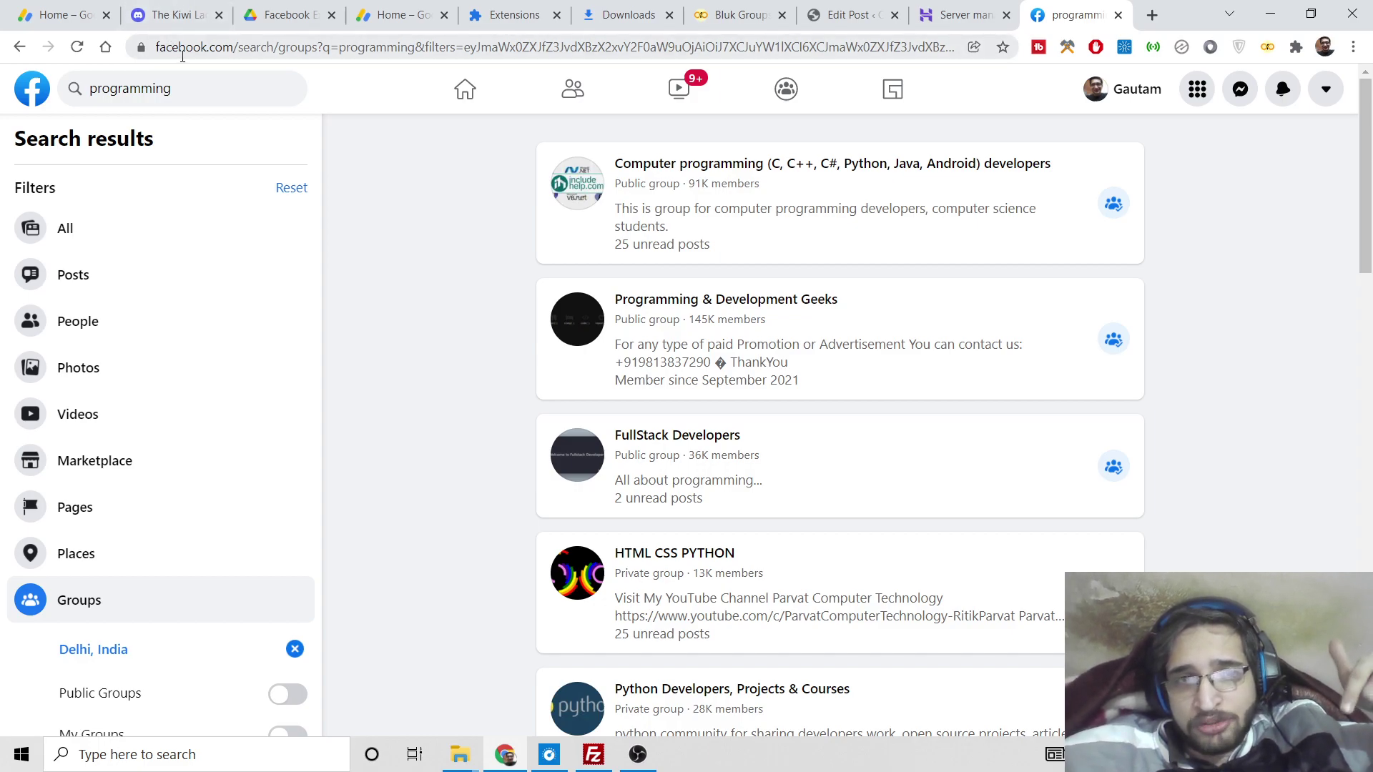
- Look through the Bluk Groups, extensions and Downloads tabs, ending on the installed extensions page
{"action": "left_click", "coordinate": [707, 6]}
{"action": "left_click", "coordinate": [519, 7]}
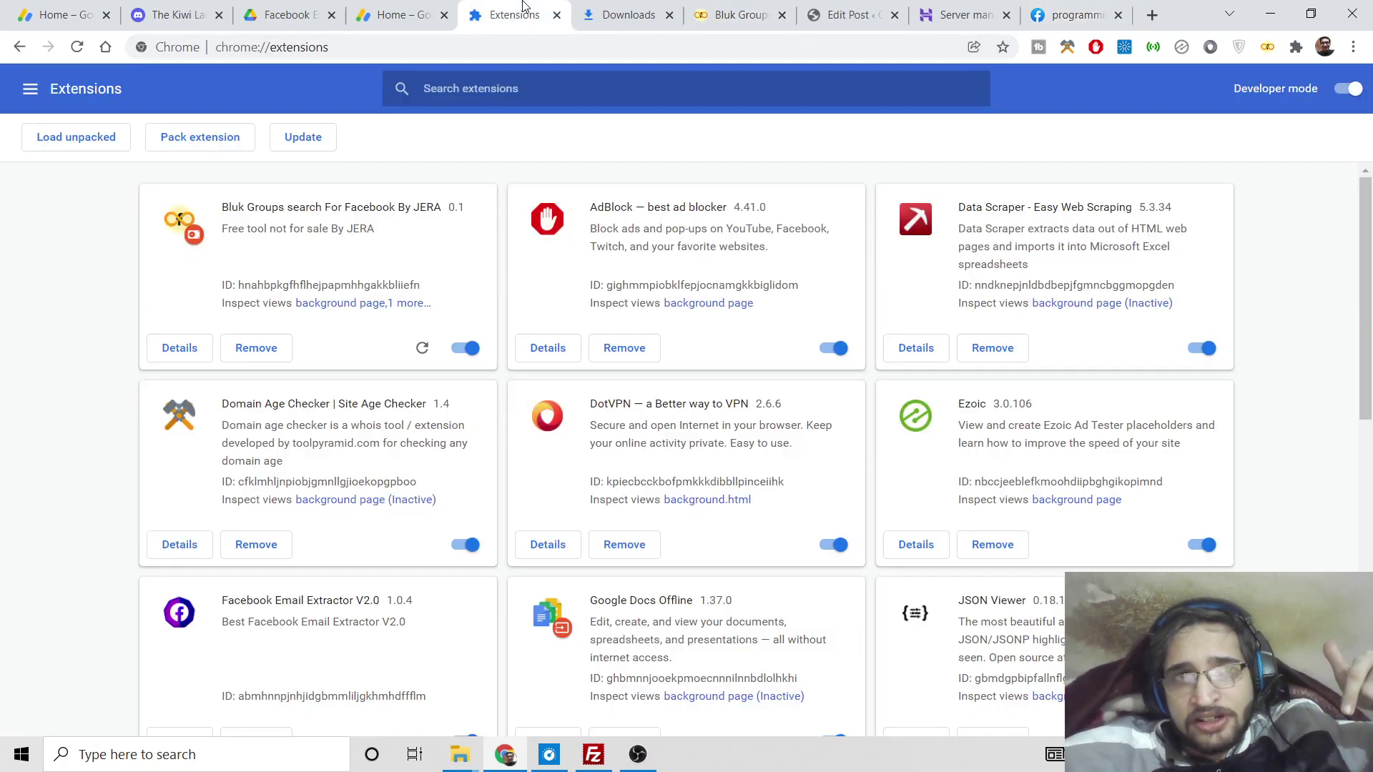
{"action": "left_click", "coordinate": [647, 6]}
{"action": "left_click", "coordinate": [522, 11]}
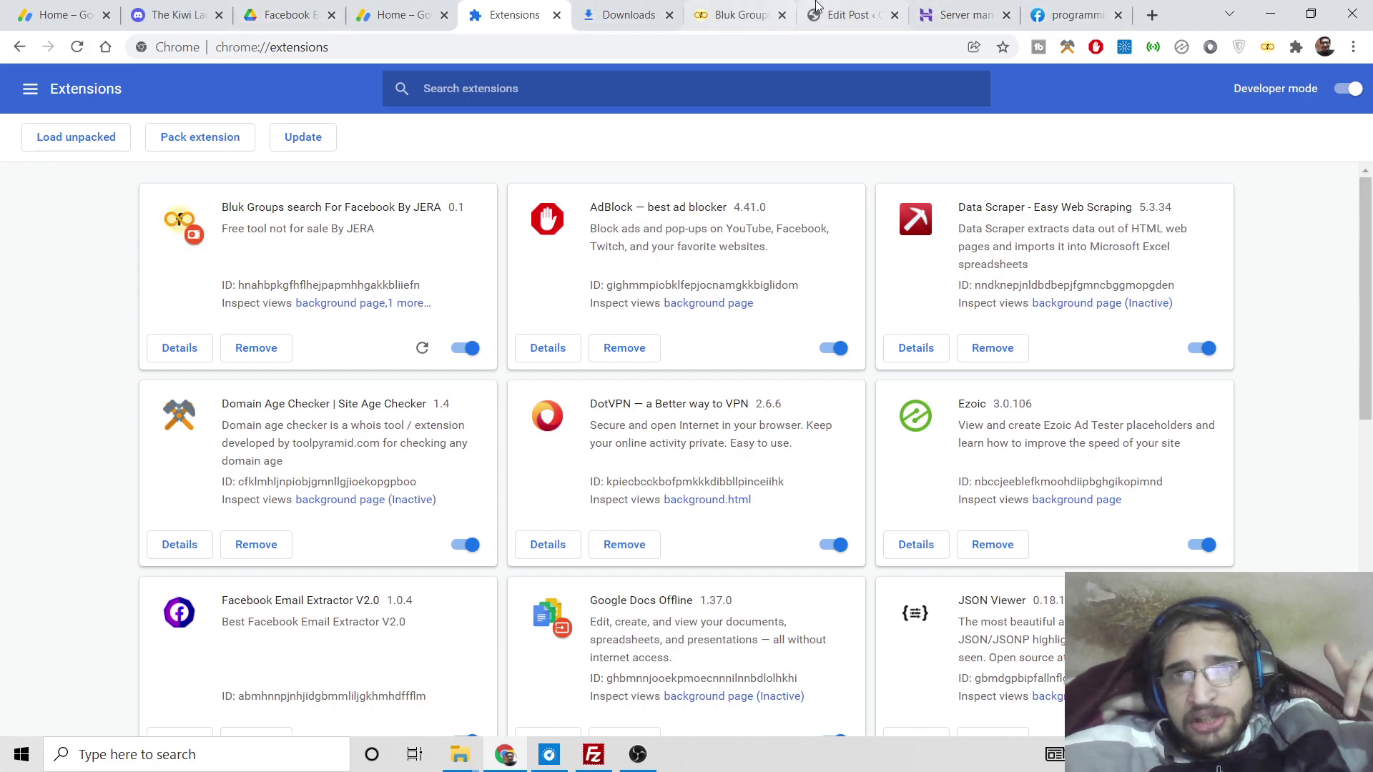
- From the WordPress post editor, open the published post's View Post link in a new tab
{"action": "left_click", "coordinate": [851, 15]}
{"action": "right_click", "coordinate": [643, 270]}
{"action": "left_click", "coordinate": [690, 279]}
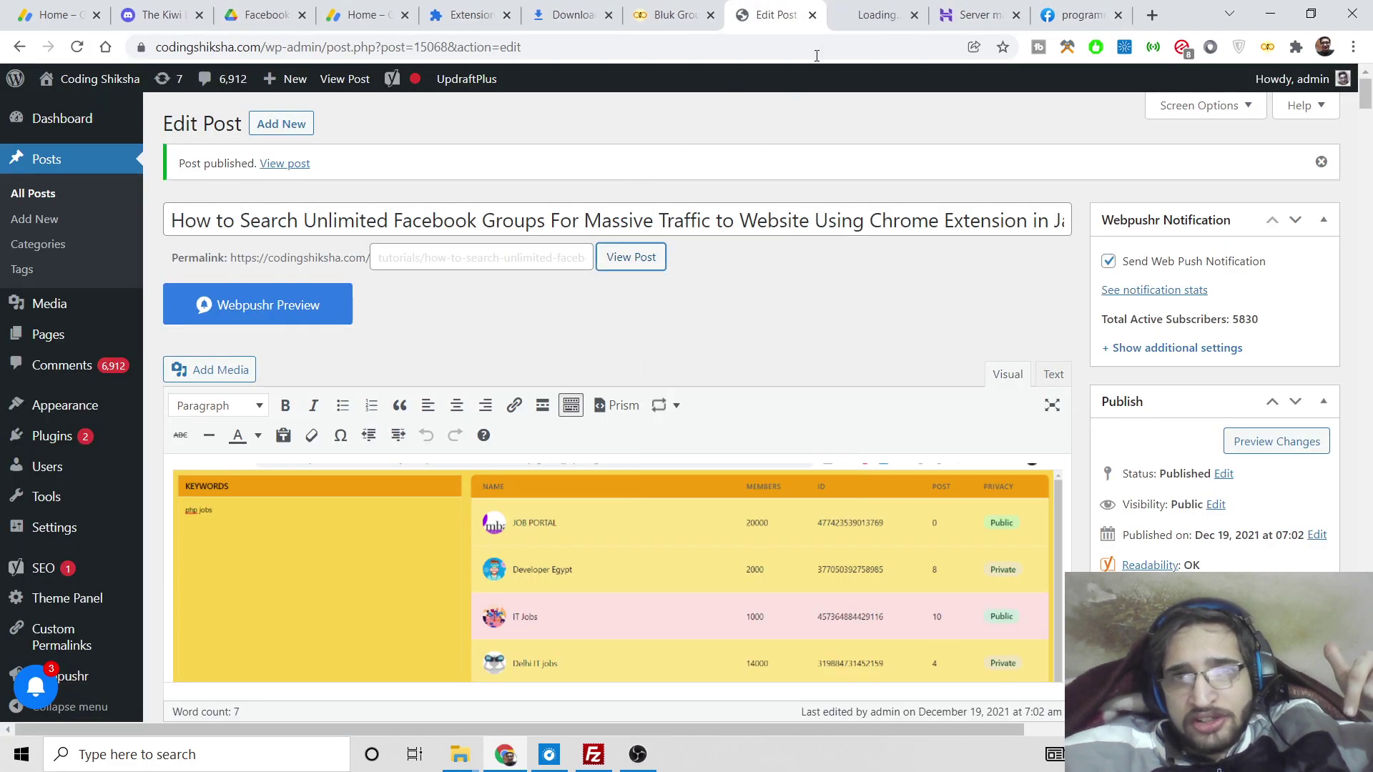
- On the live post, open the Facebook groups extension download link in a new tab
{"action": "left_click", "coordinate": [876, 14]}
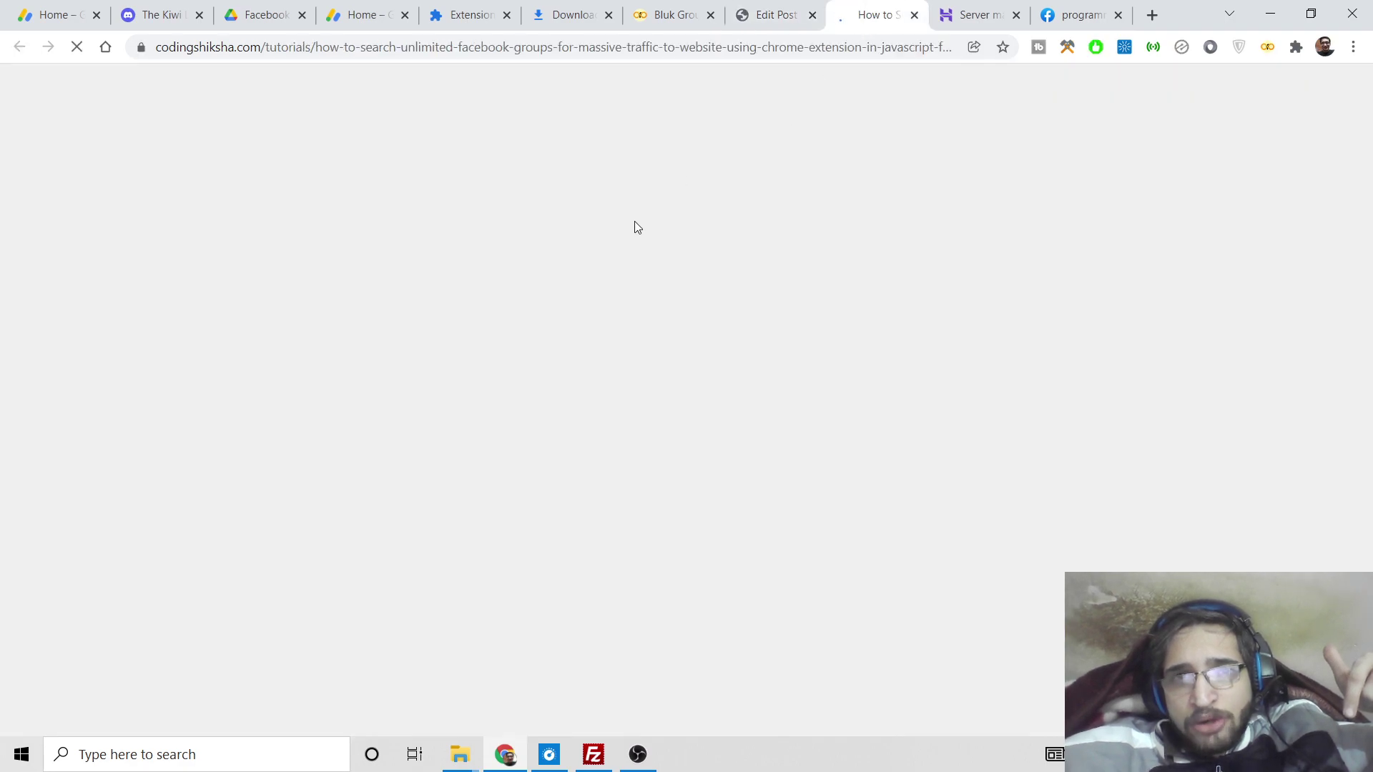
{"action": "scroll", "coordinate": [596, 254], "scroll_direction": "down", "scroll_amount": 7}
{"action": "scroll", "coordinate": [596, 258], "scroll_direction": "down", "scroll_amount": 13}
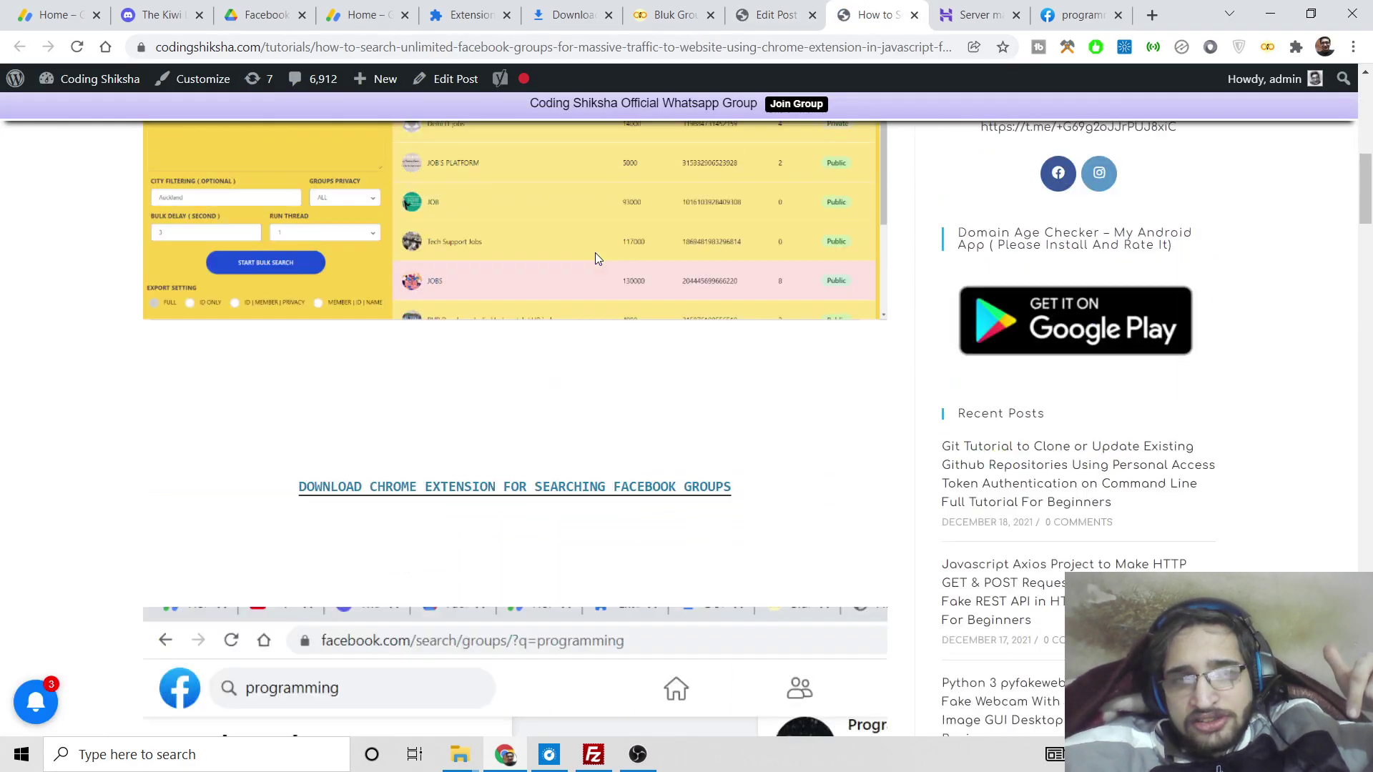
{"action": "scroll", "coordinate": [599, 258], "scroll_direction": "up", "scroll_amount": 7}
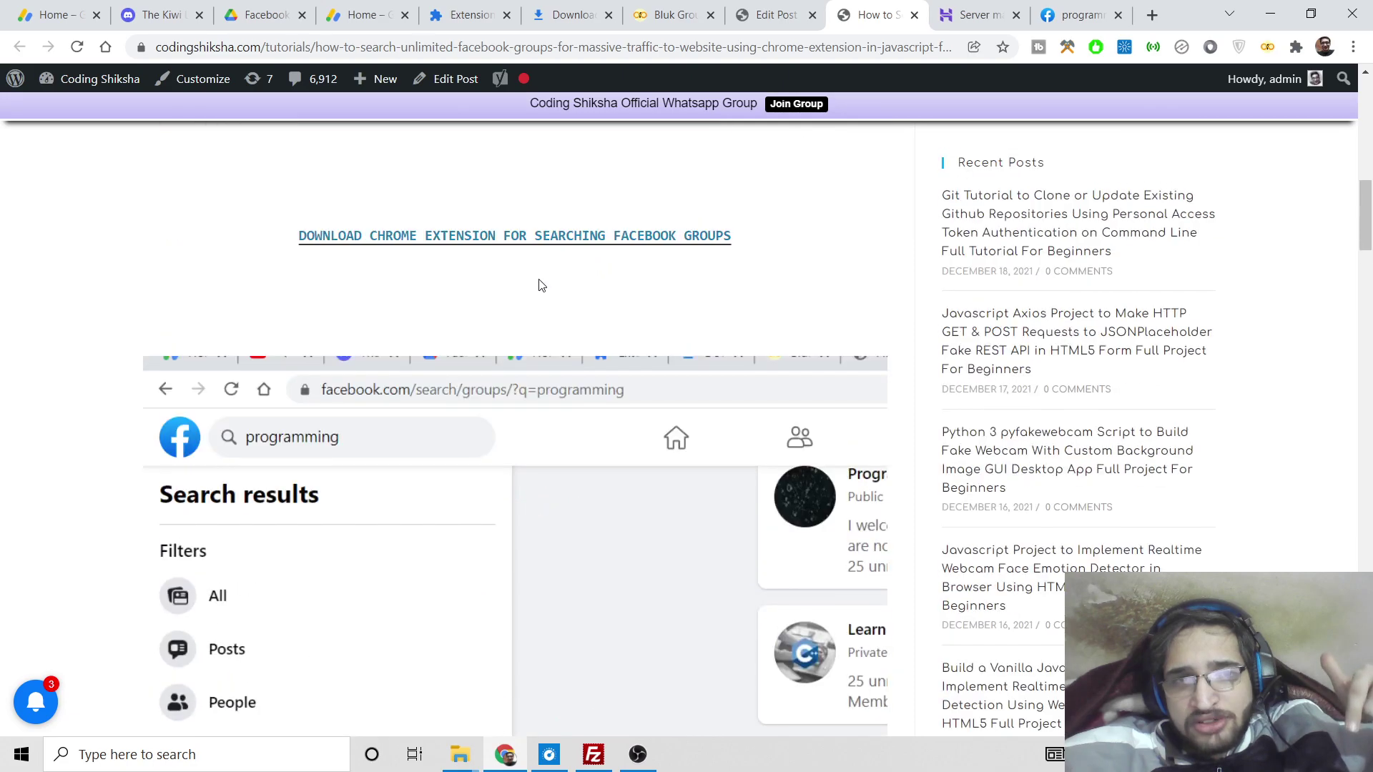
{"action": "right_click", "coordinate": [452, 241]}
{"action": "left_click", "coordinate": [493, 248]}
- In Google Drive, open Facebook bulk group search pro and download the Facebook Extension folder as a zip
{"action": "left_click", "coordinate": [890, 10]}
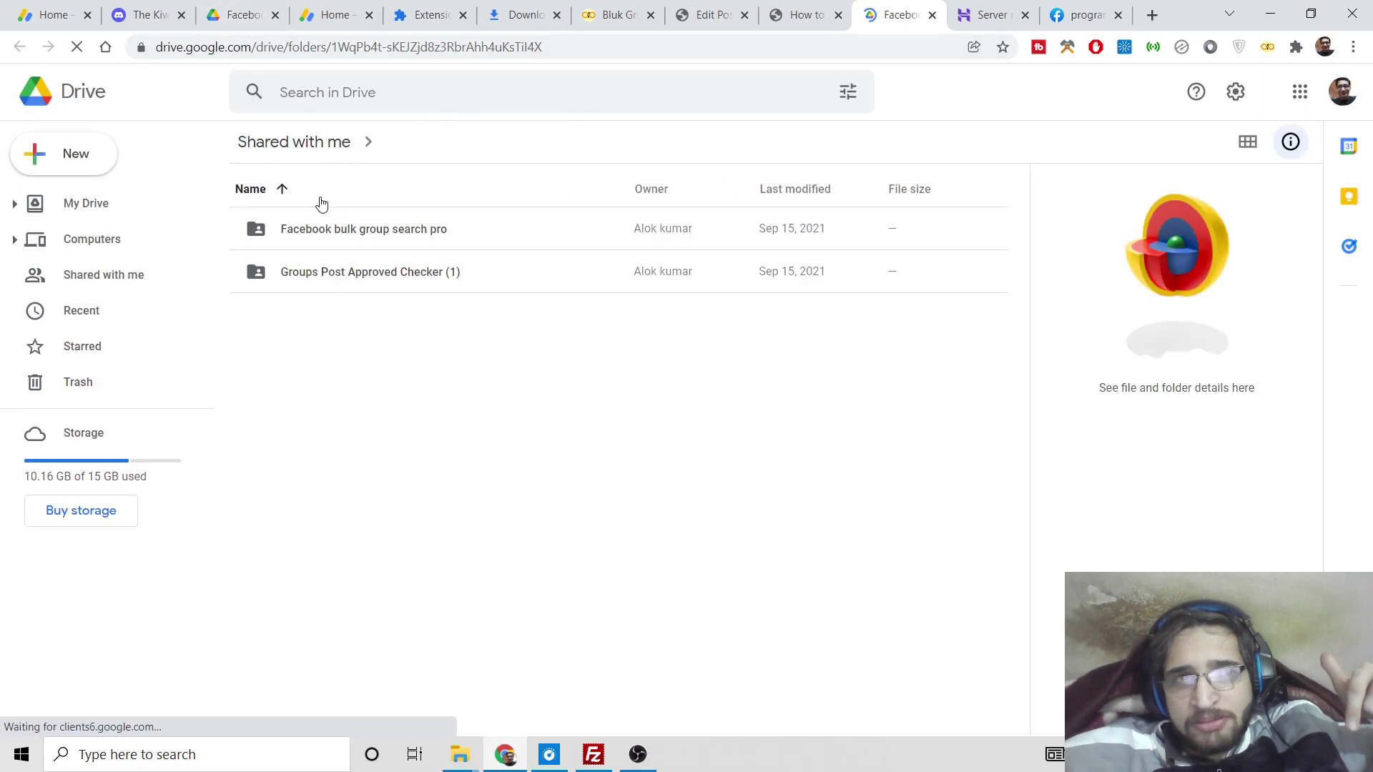
{"action": "left_click", "coordinate": [340, 233]}
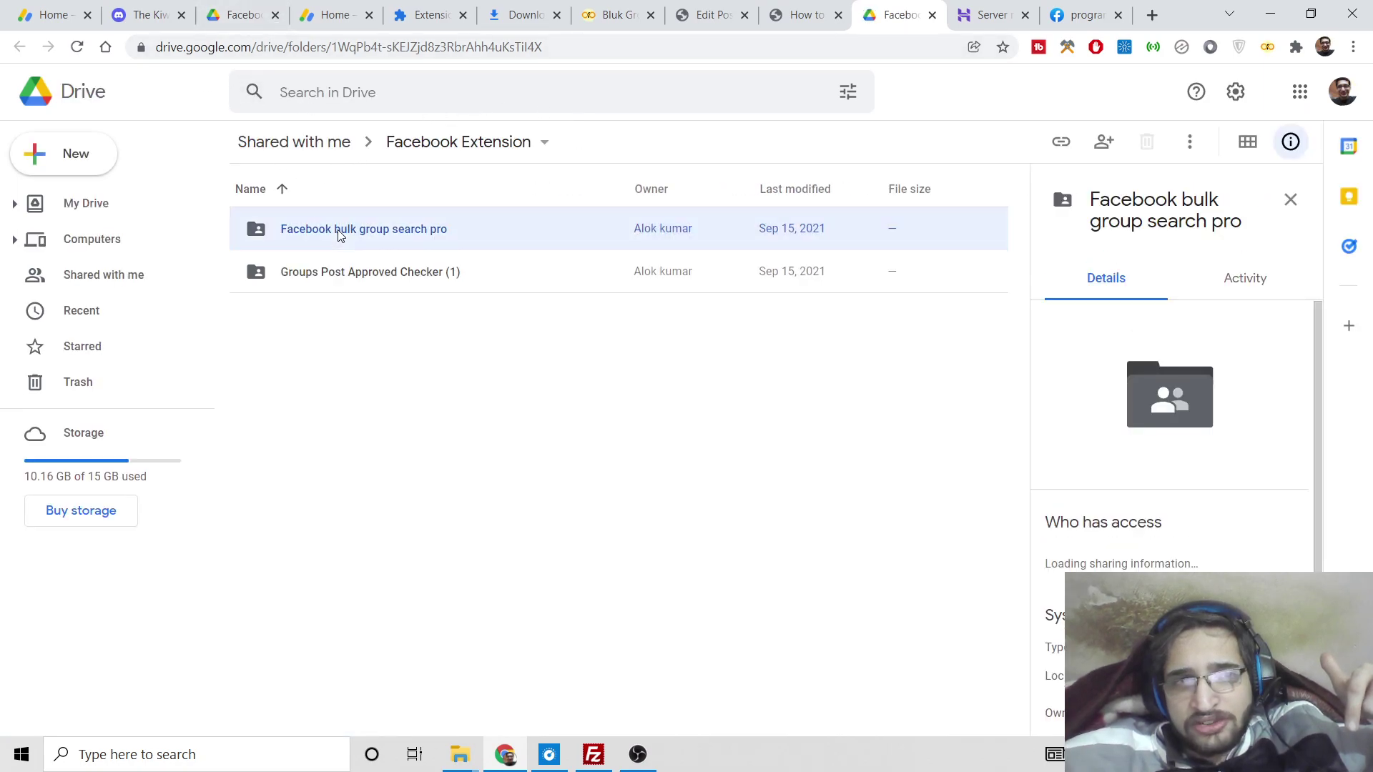
{"action": "double_click", "coordinate": [386, 236]}
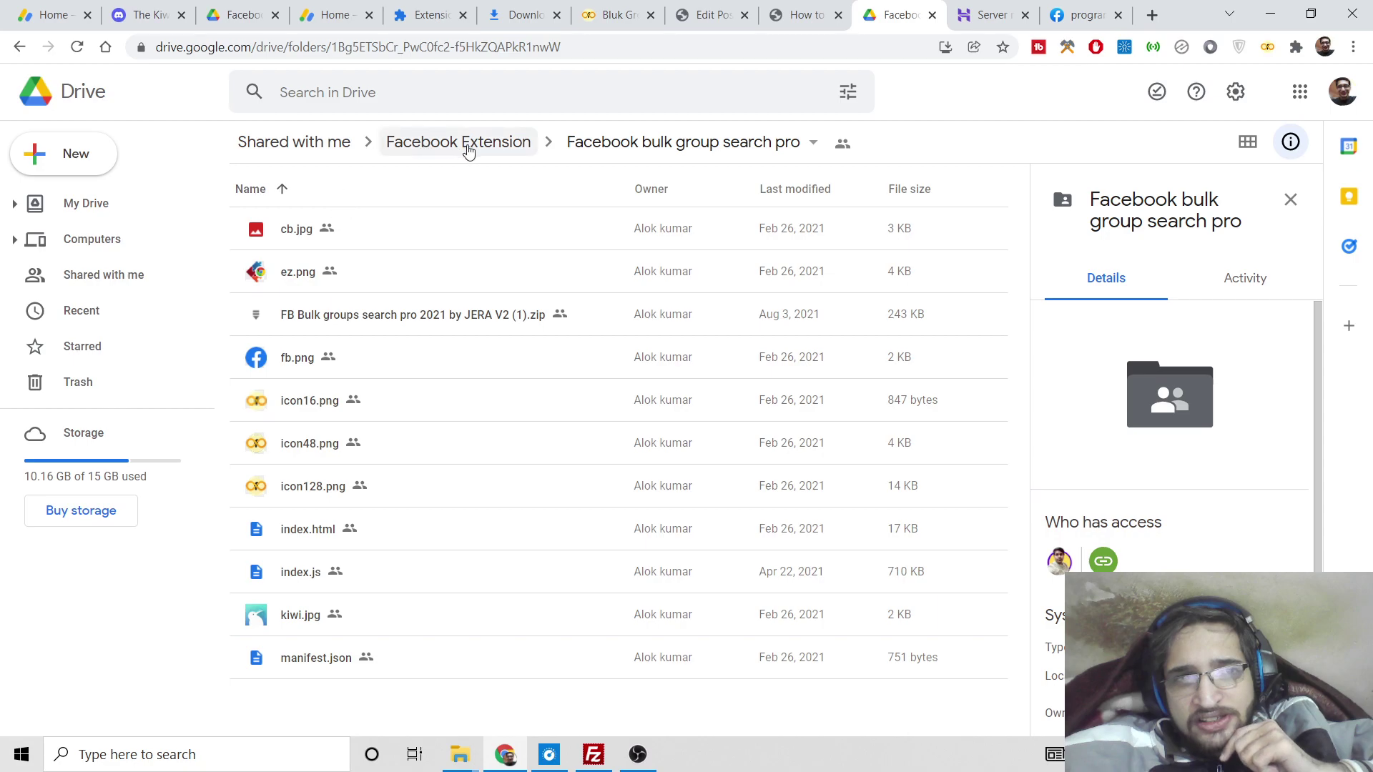
{"action": "right_click", "coordinate": [492, 151]}
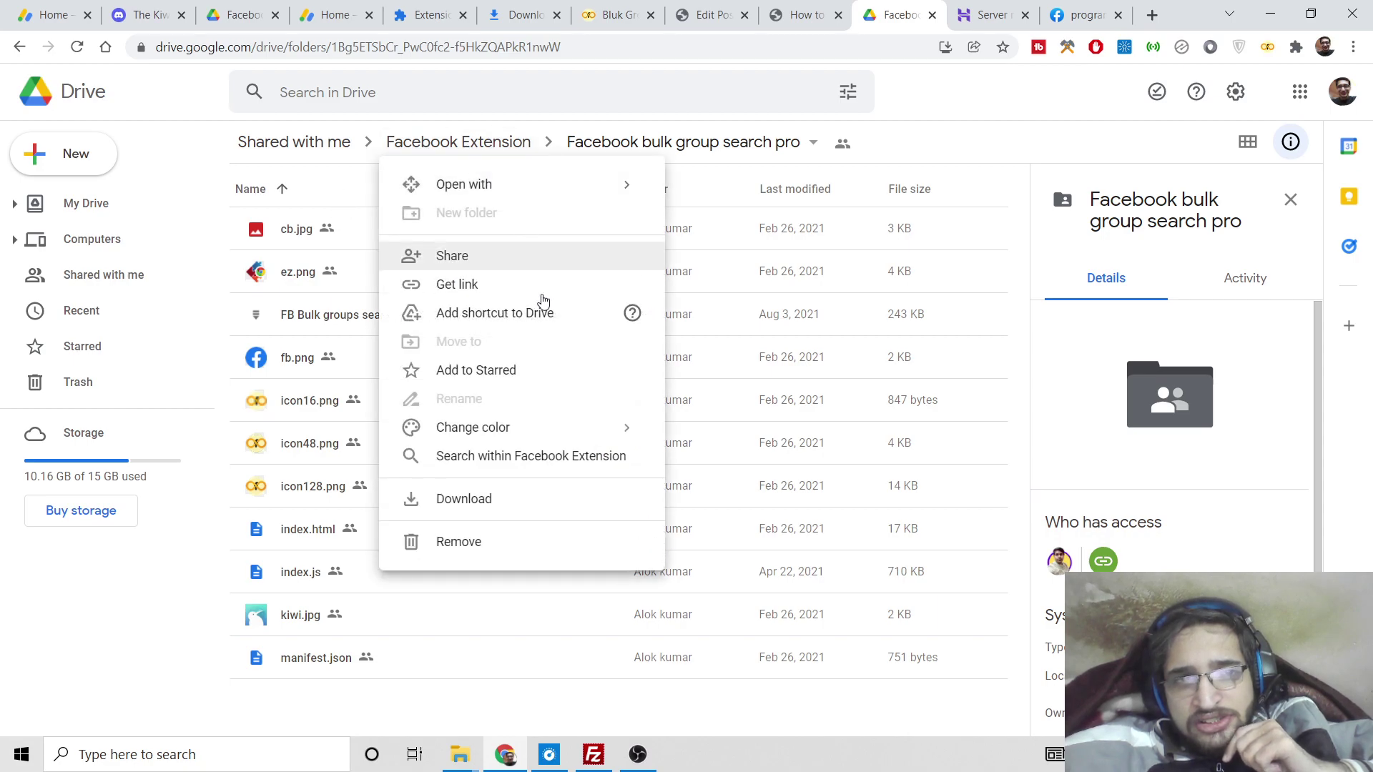
{"action": "left_click", "coordinate": [459, 500]}
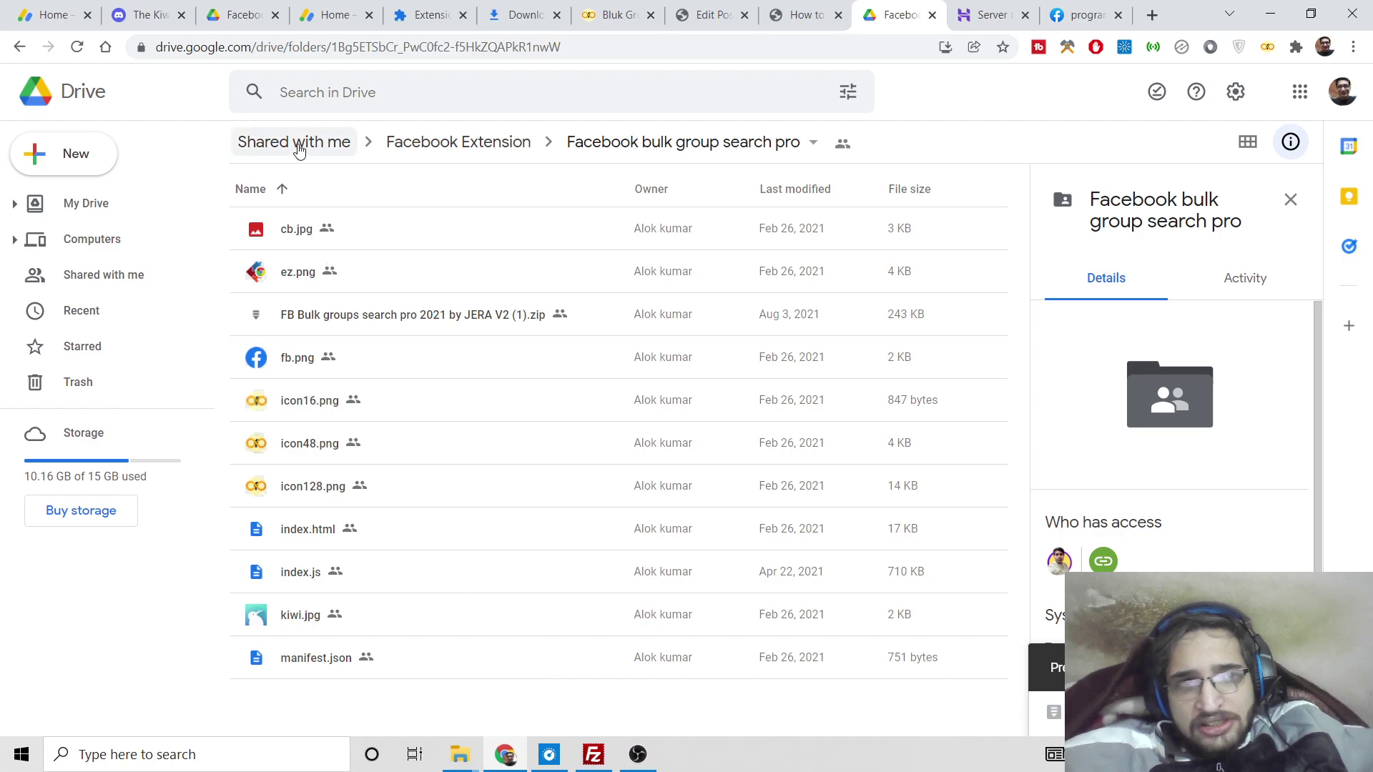
- Return to the Facebook bulk group search pro folder, then open the Bluk Groups search extension page
{"action": "left_click", "coordinate": [633, 141]}
{"action": "left_click", "coordinate": [634, 141]}
{"action": "left_click", "coordinate": [634, 140]}
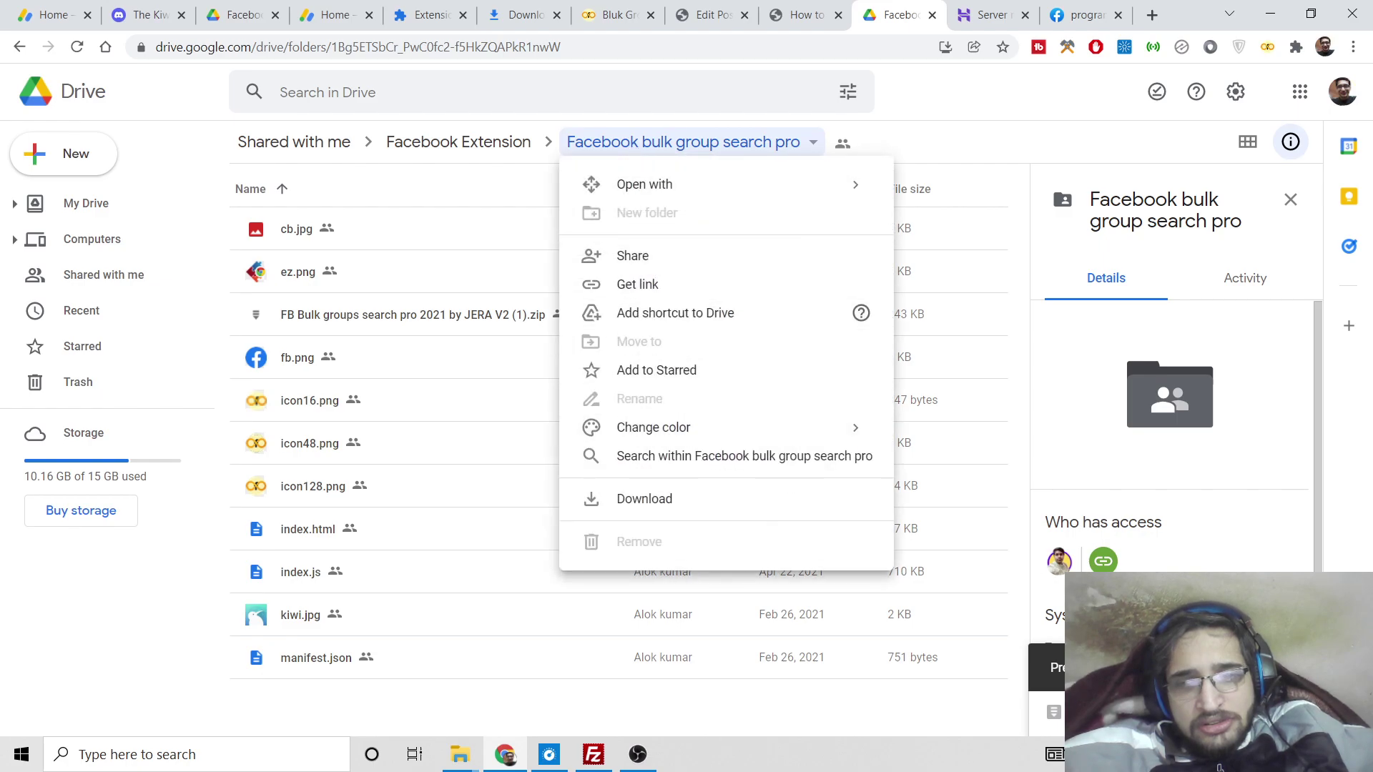
{"action": "left_click", "coordinate": [20, 46]}
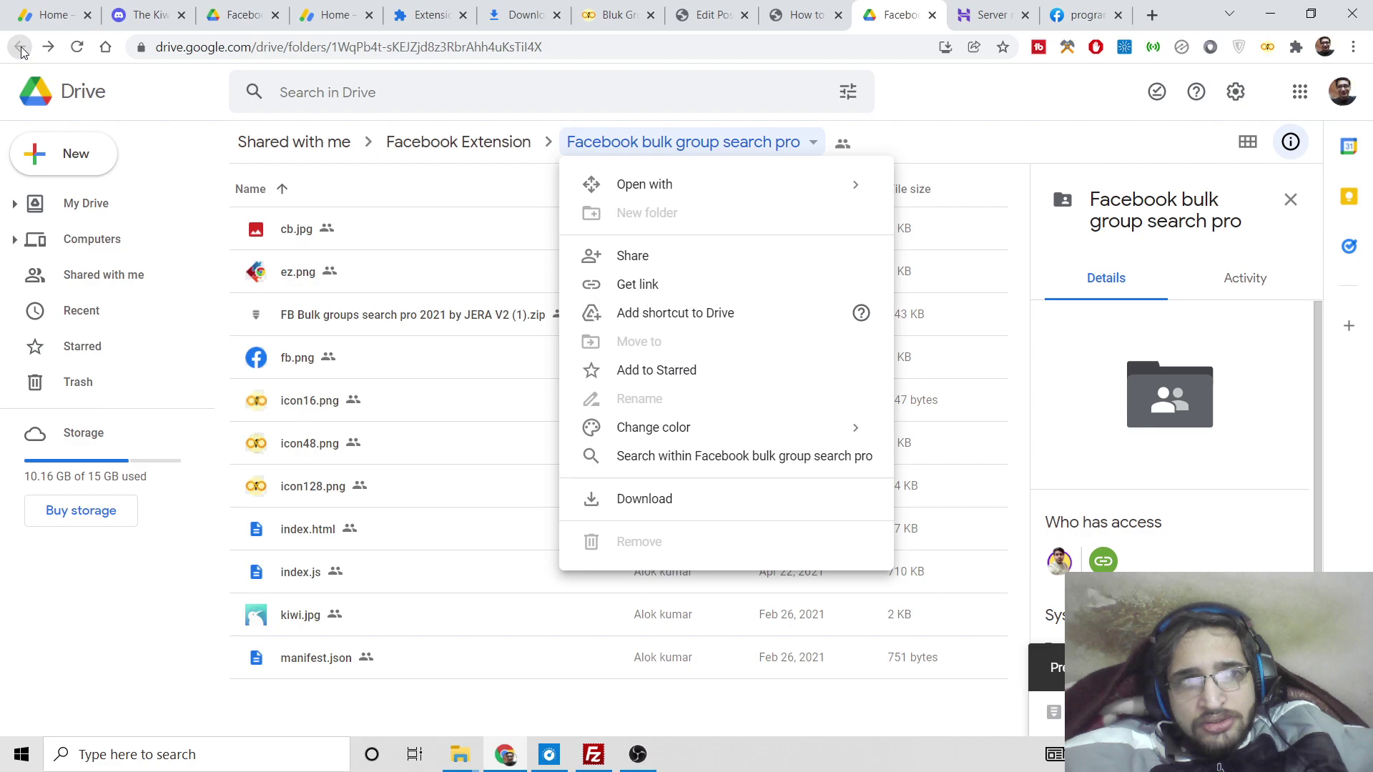
{"action": "double_click", "coordinate": [347, 230]}
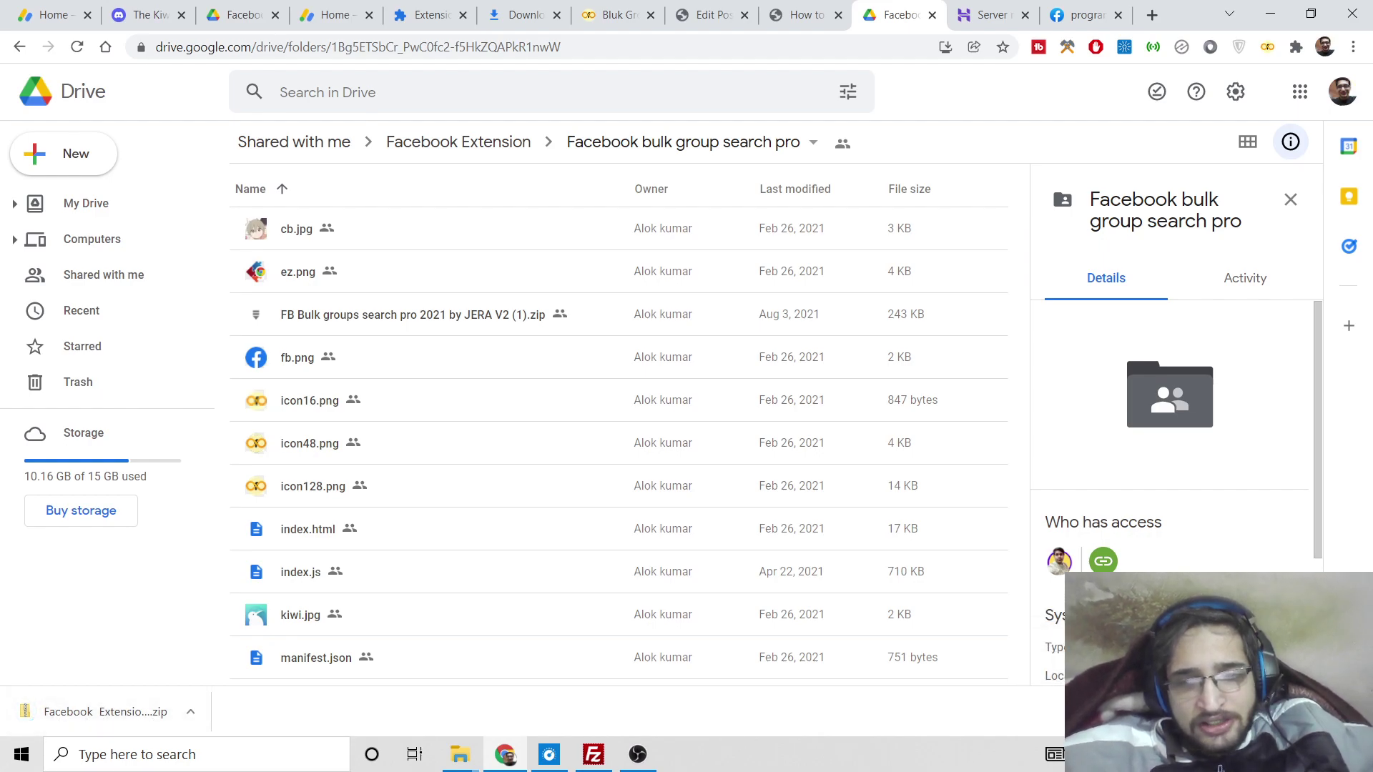
{"action": "left_click", "coordinate": [1267, 46]}
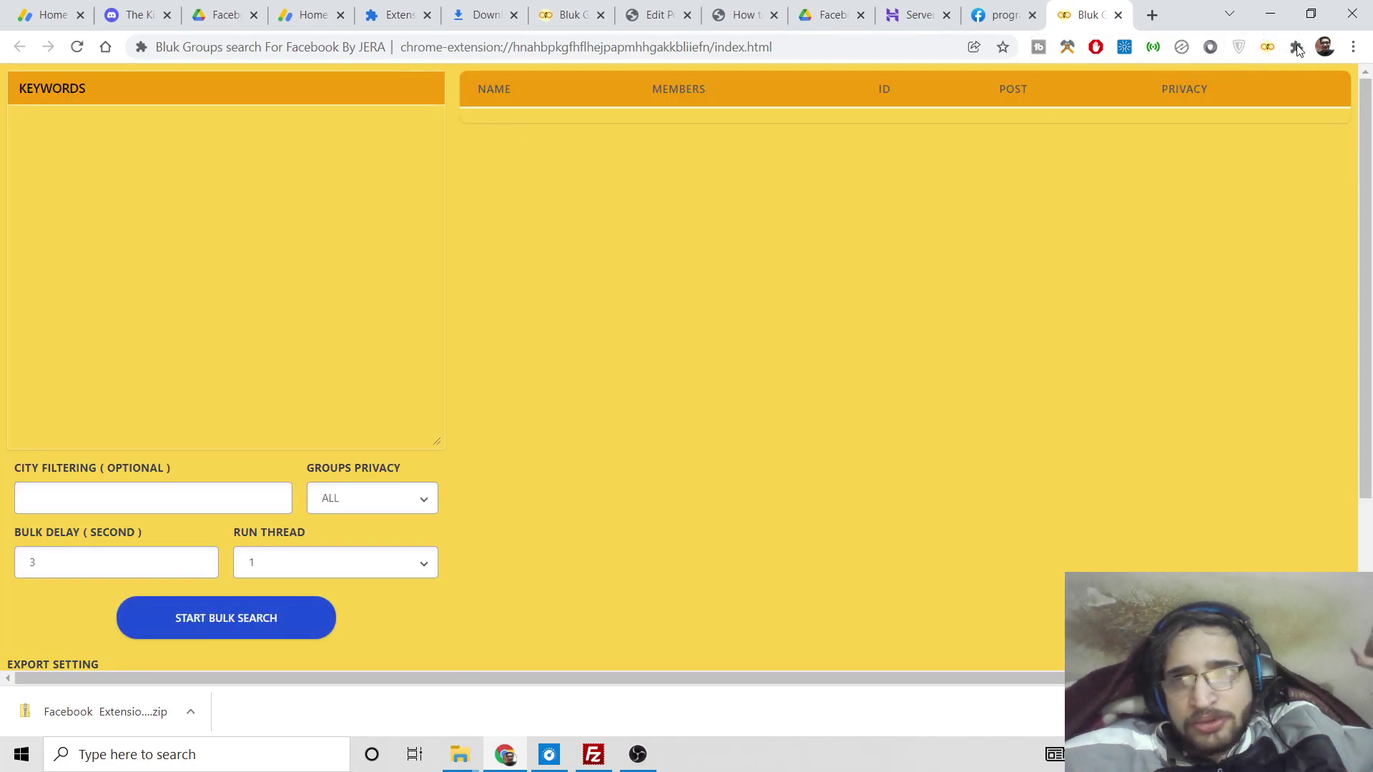
- Remove the Bluk Groups search For Facebook By JERA extension from Chrome's extensions page
{"action": "left_click", "coordinate": [1295, 46]}
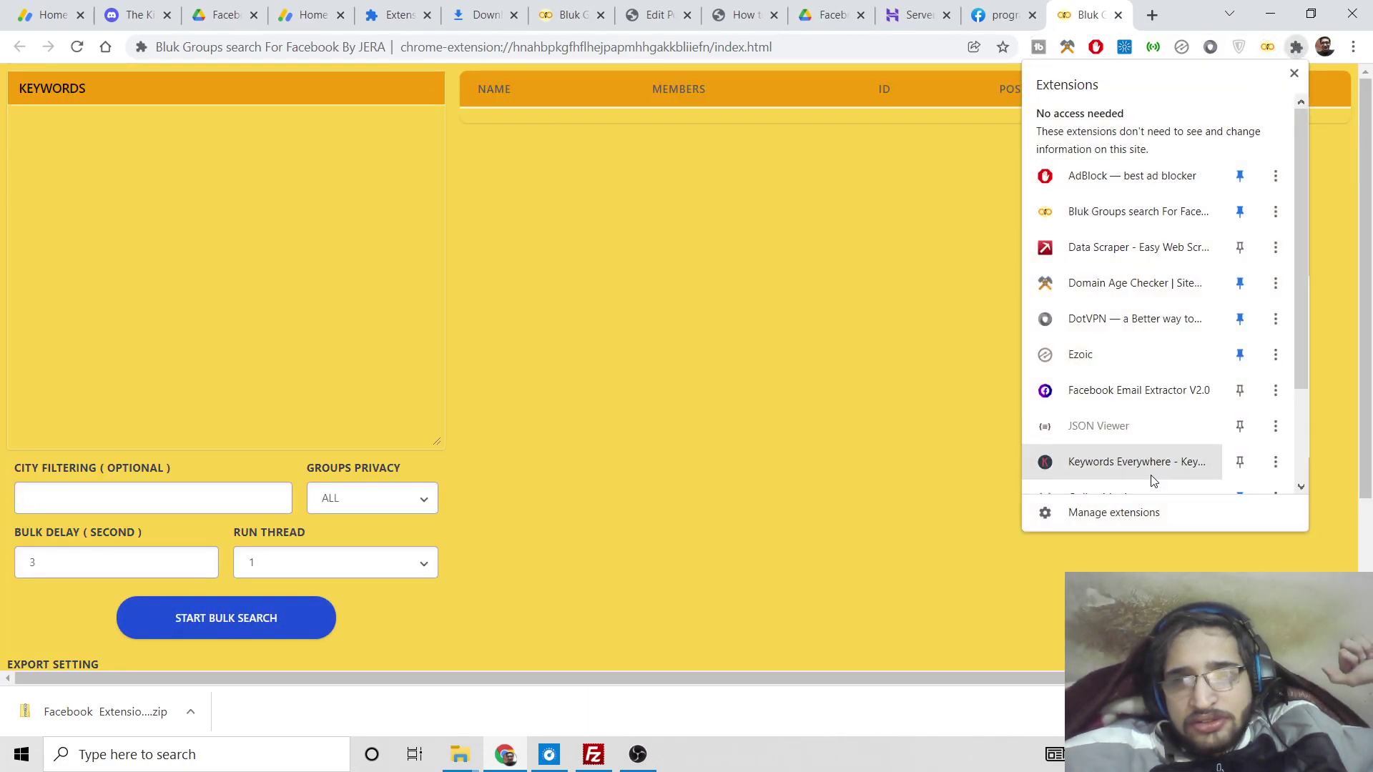
{"action": "scroll", "coordinate": [1152, 481], "scroll_direction": "down", "scroll_amount": 1}
{"action": "left_click", "coordinate": [1146, 514]}
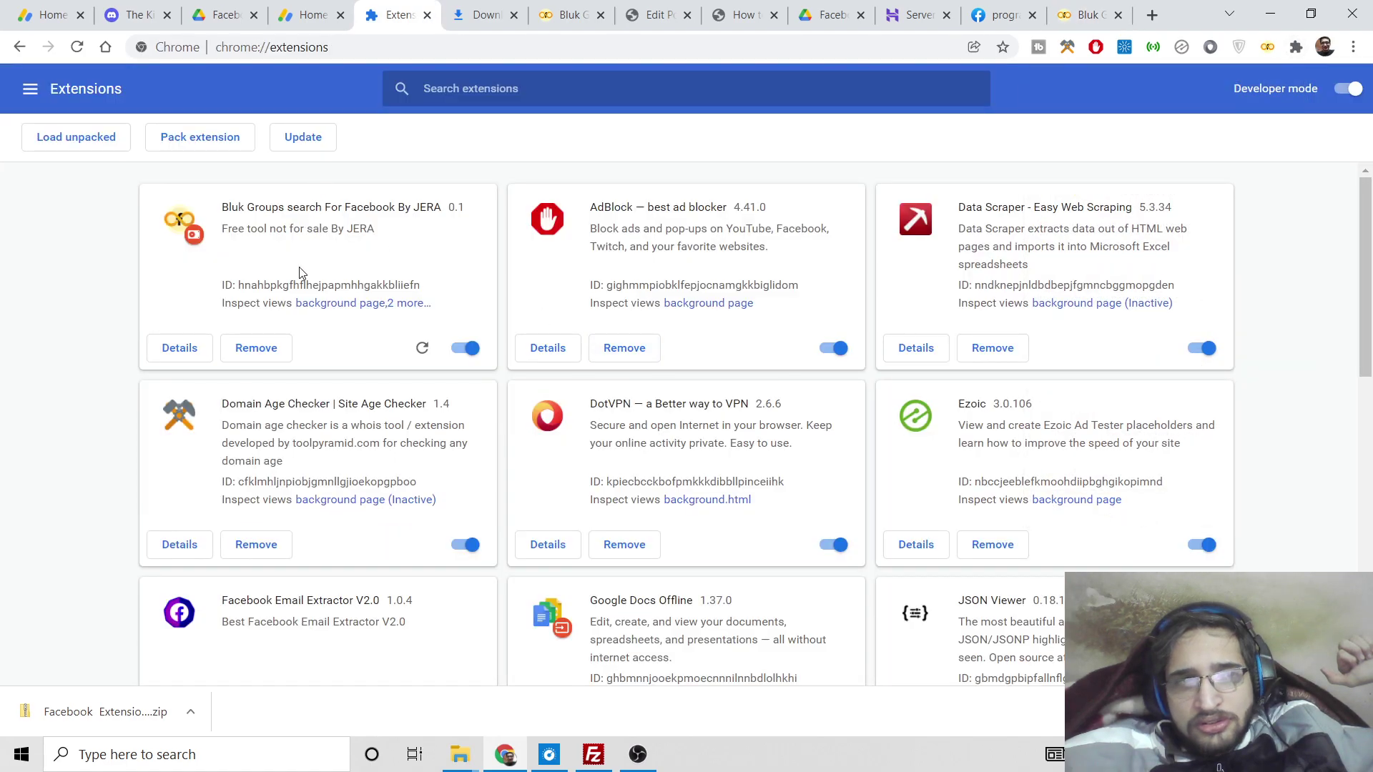
{"action": "left_click", "coordinate": [256, 347]}
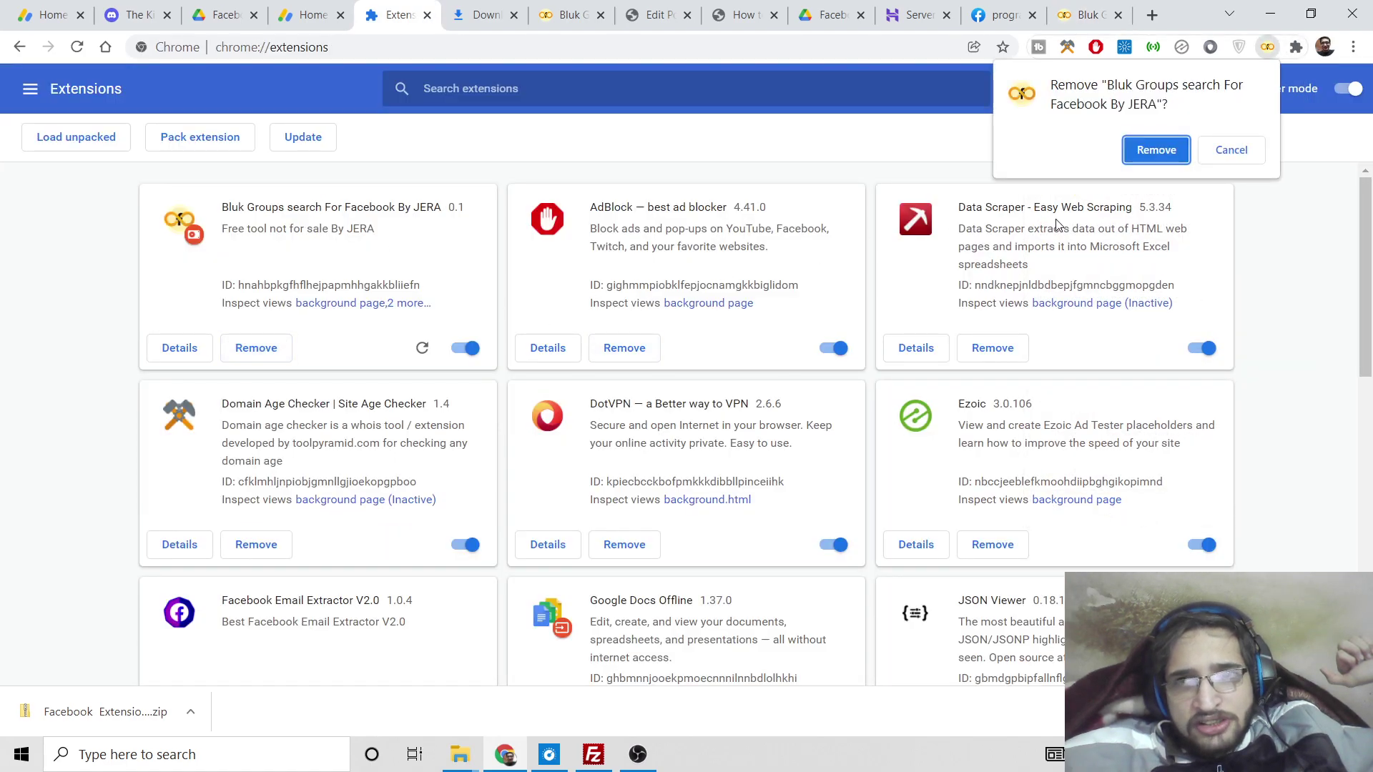
{"action": "left_click", "coordinate": [1141, 149]}
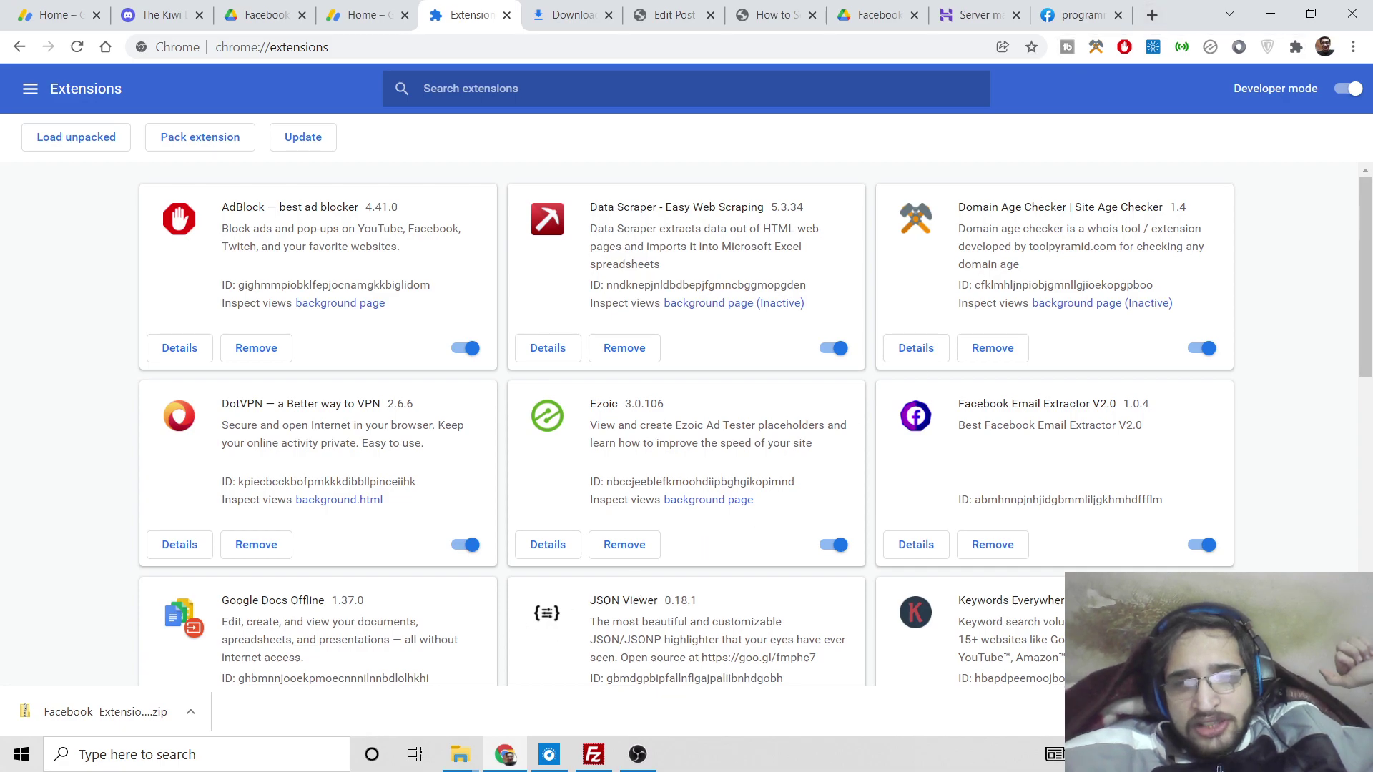
{"action": "key", "text": "ctrl+j"}
- In the Downloads folder, delete the old FB Bulk groups zip and its folder
{"action": "left_click", "coordinate": [501, 260]}
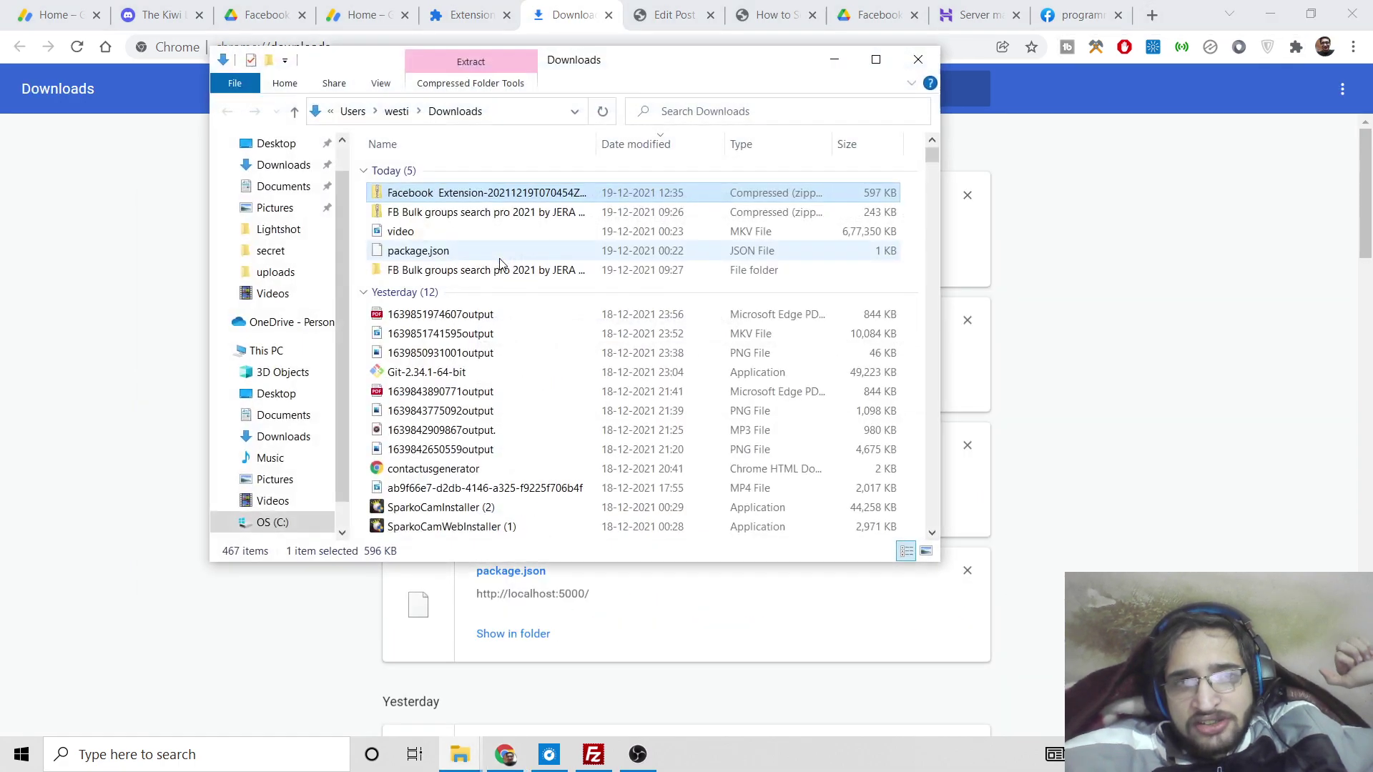
{"action": "right_click", "coordinate": [484, 213]}
{"action": "left_click", "coordinate": [530, 541]}
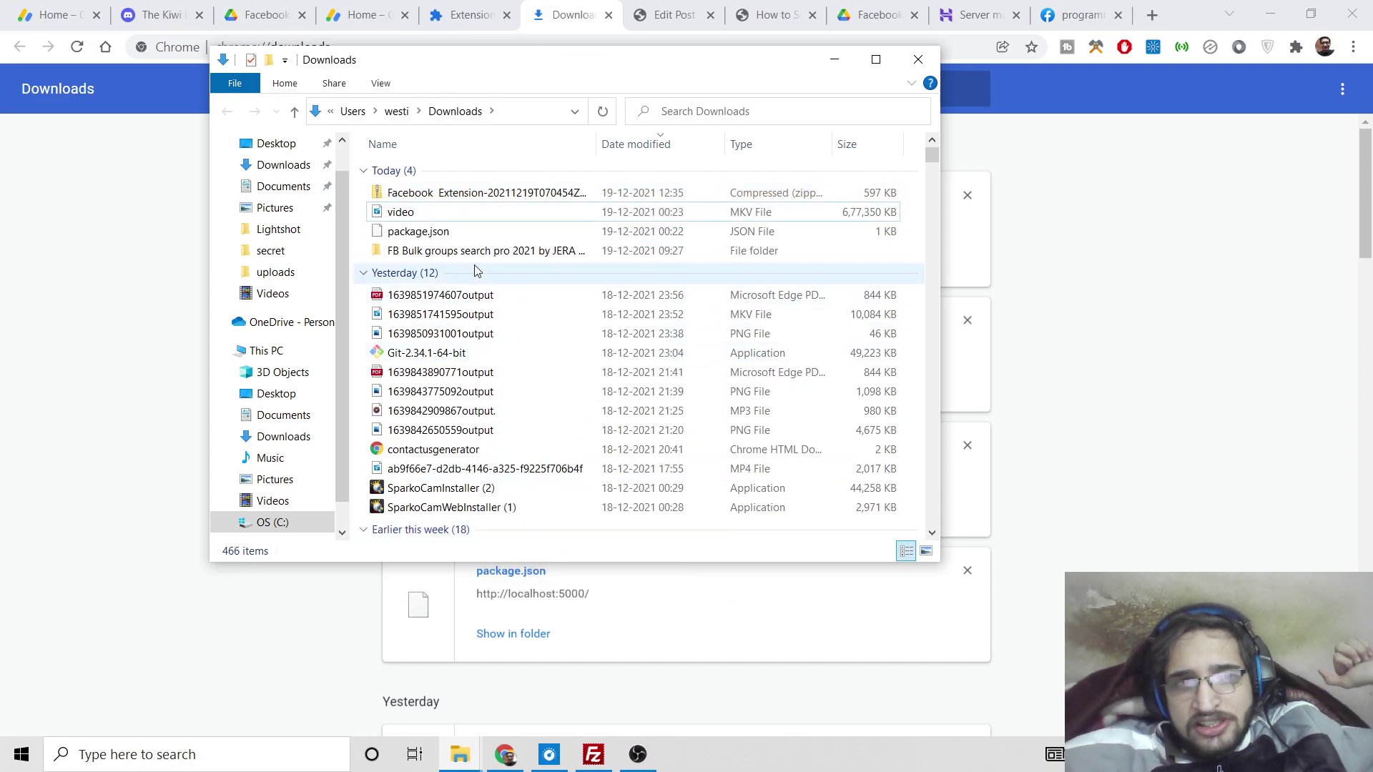
{"action": "right_click", "coordinate": [475, 251]}
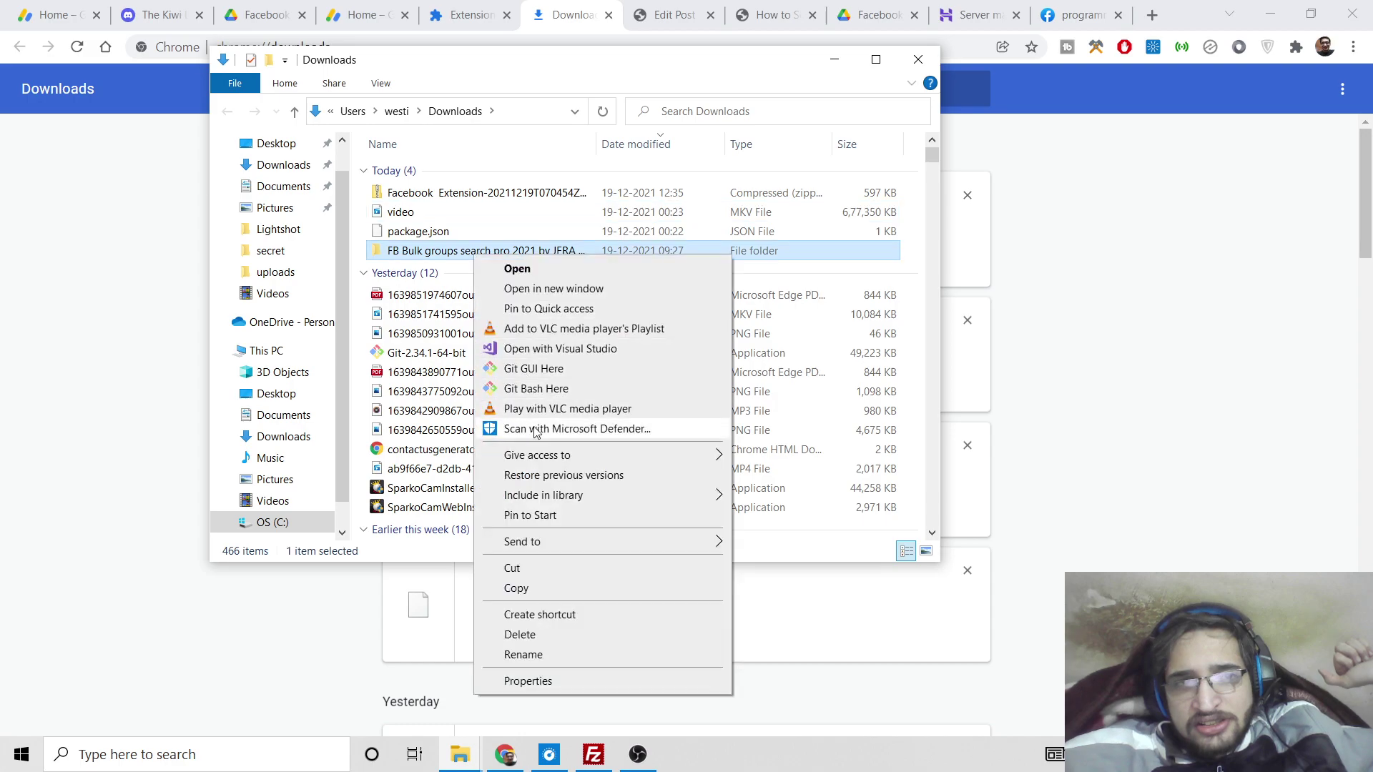
{"action": "left_click", "coordinate": [564, 635]}
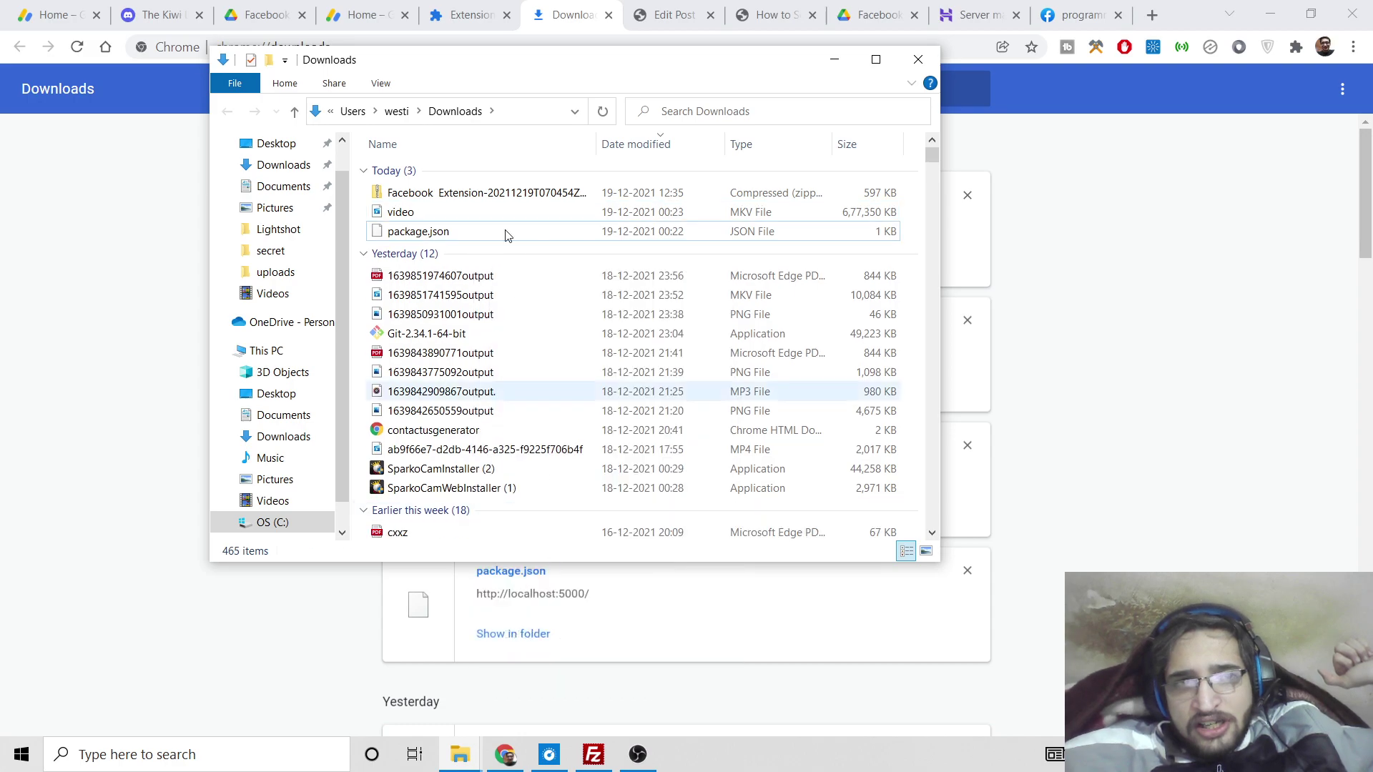
- Extract the Facebook Extension zip into Downloads and browse into its extracted subfolders
{"action": "right_click", "coordinate": [490, 191]}
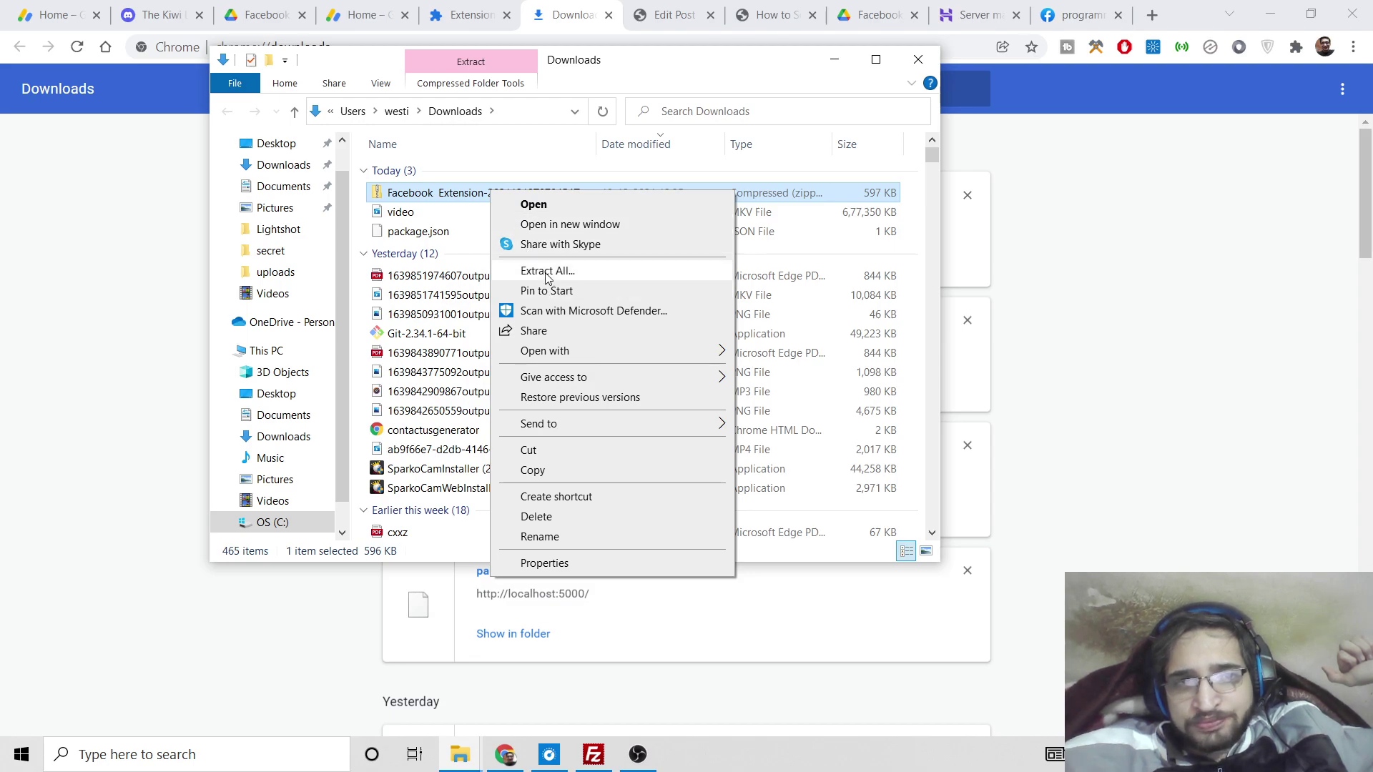
{"action": "left_click", "coordinate": [546, 271]}
{"action": "left_click", "coordinate": [823, 559]}
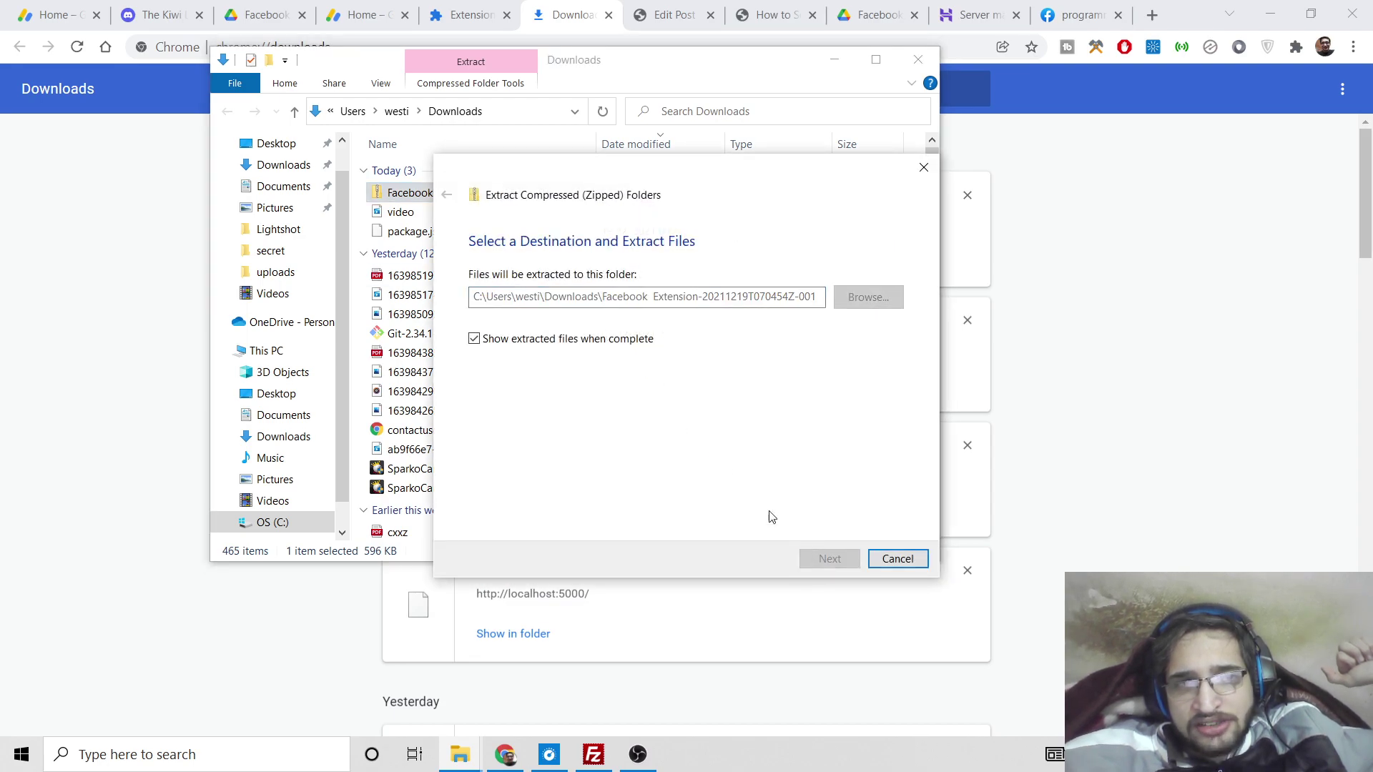
{"action": "double_click", "coordinate": [477, 198]}
{"action": "double_click", "coordinate": [466, 200]}
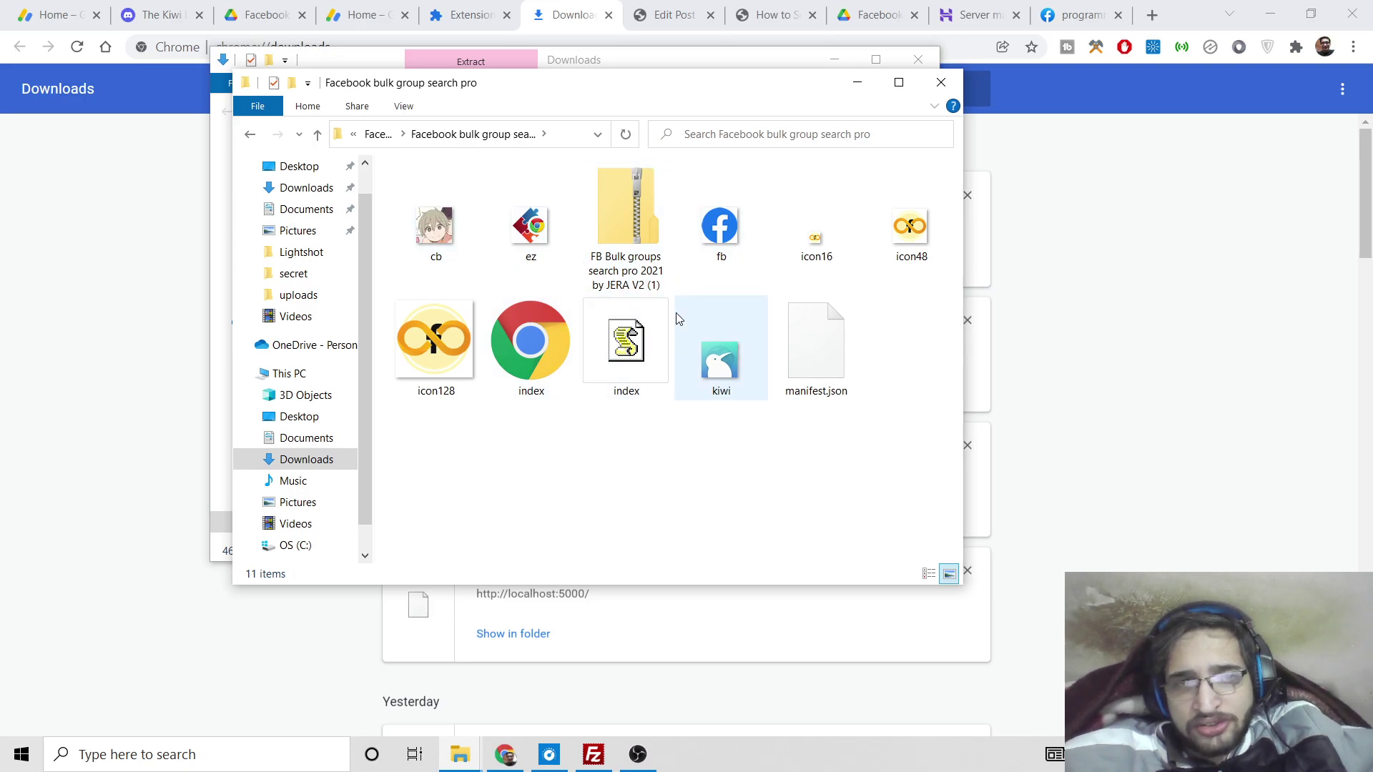
{"action": "left_click", "coordinate": [956, 87]}
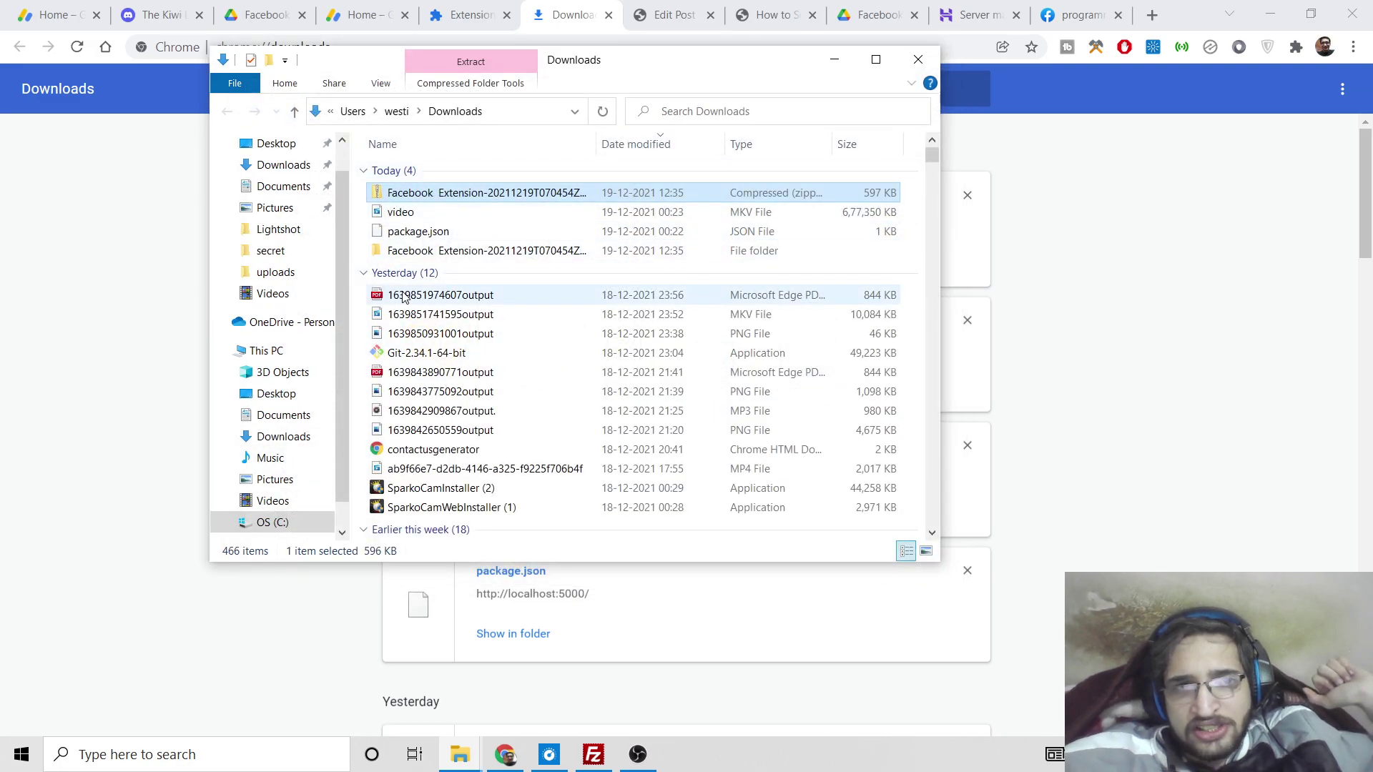
{"action": "double_click", "coordinate": [442, 251]}
{"action": "double_click", "coordinate": [435, 175]}
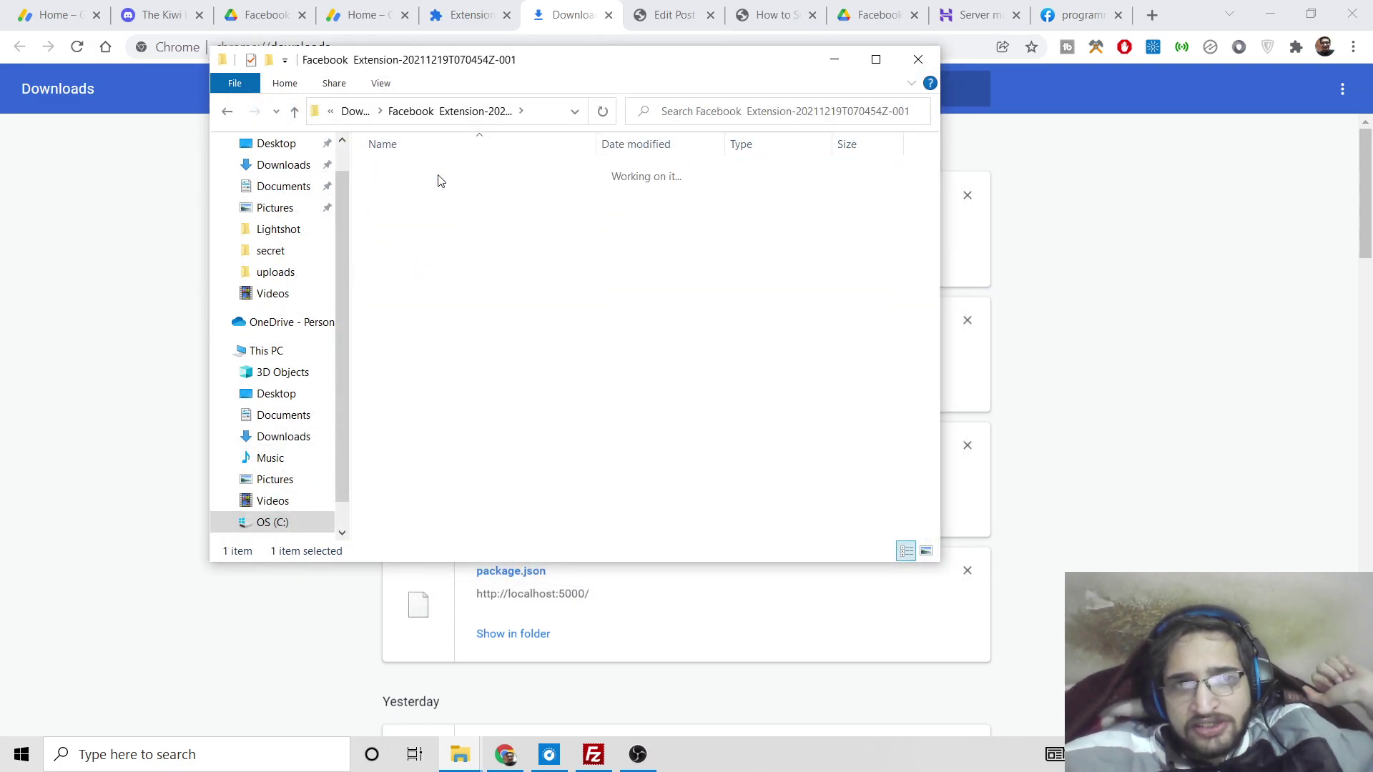
- Close File Explorer and open Chrome's Extensions page from the main menu's More tools
{"action": "left_click", "coordinate": [920, 60]}
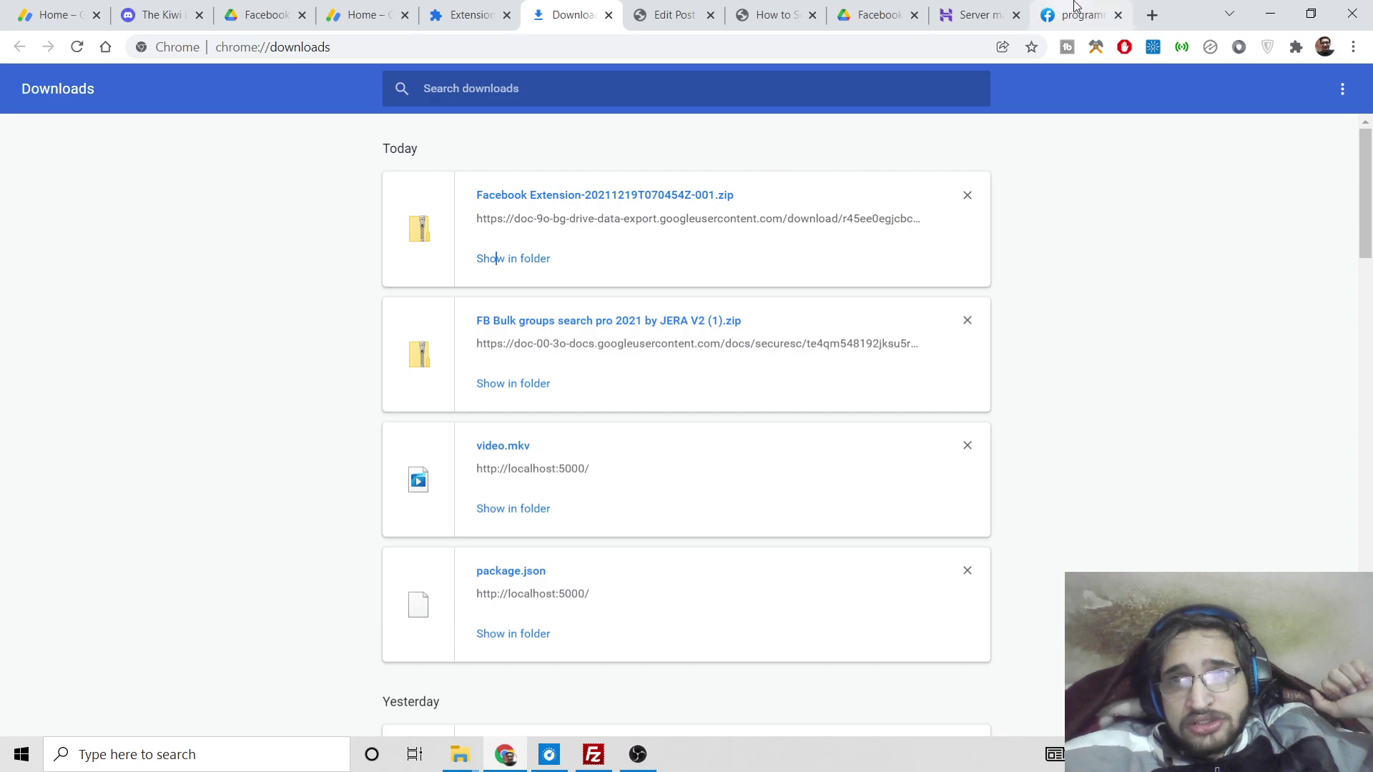
{"action": "left_click", "coordinate": [1297, 50]}
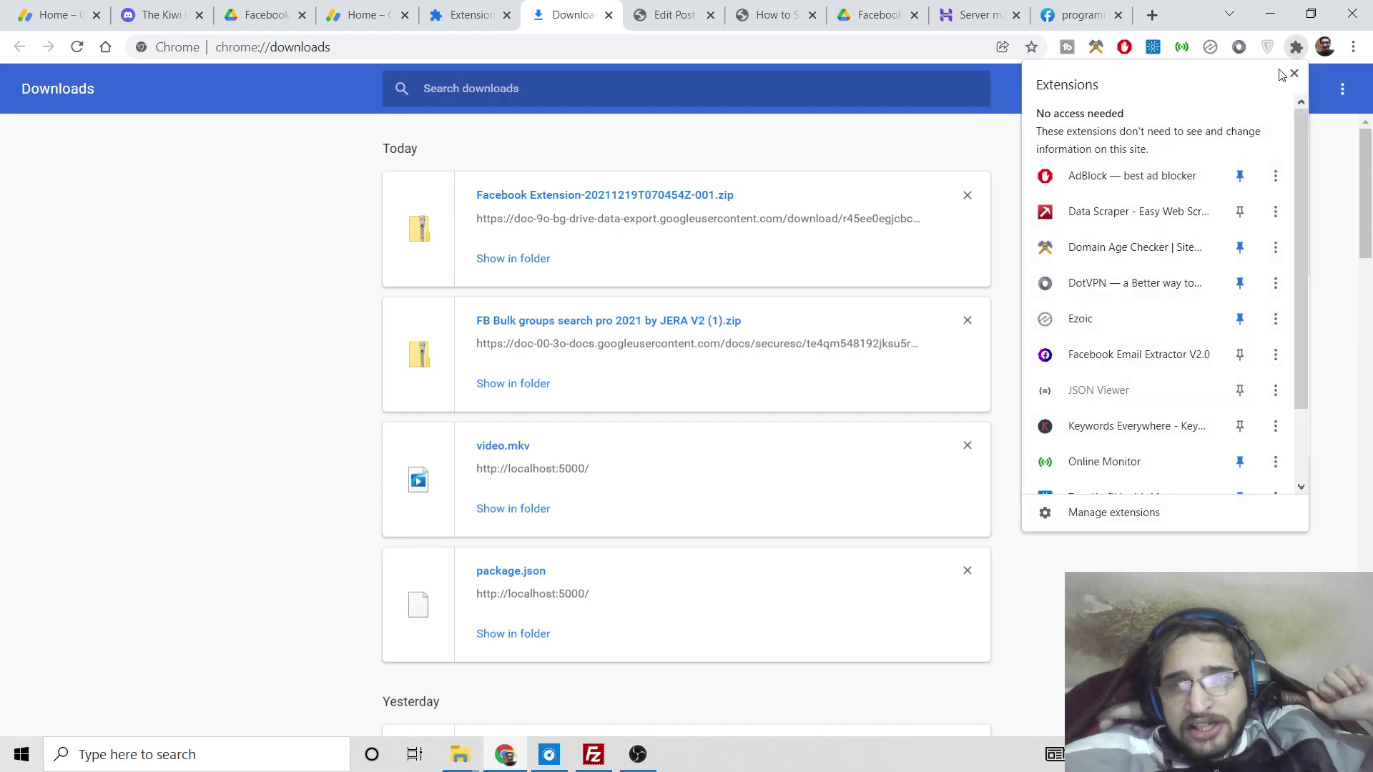
{"action": "left_click", "coordinate": [1296, 50]}
{"action": "left_click", "coordinate": [1353, 46]}
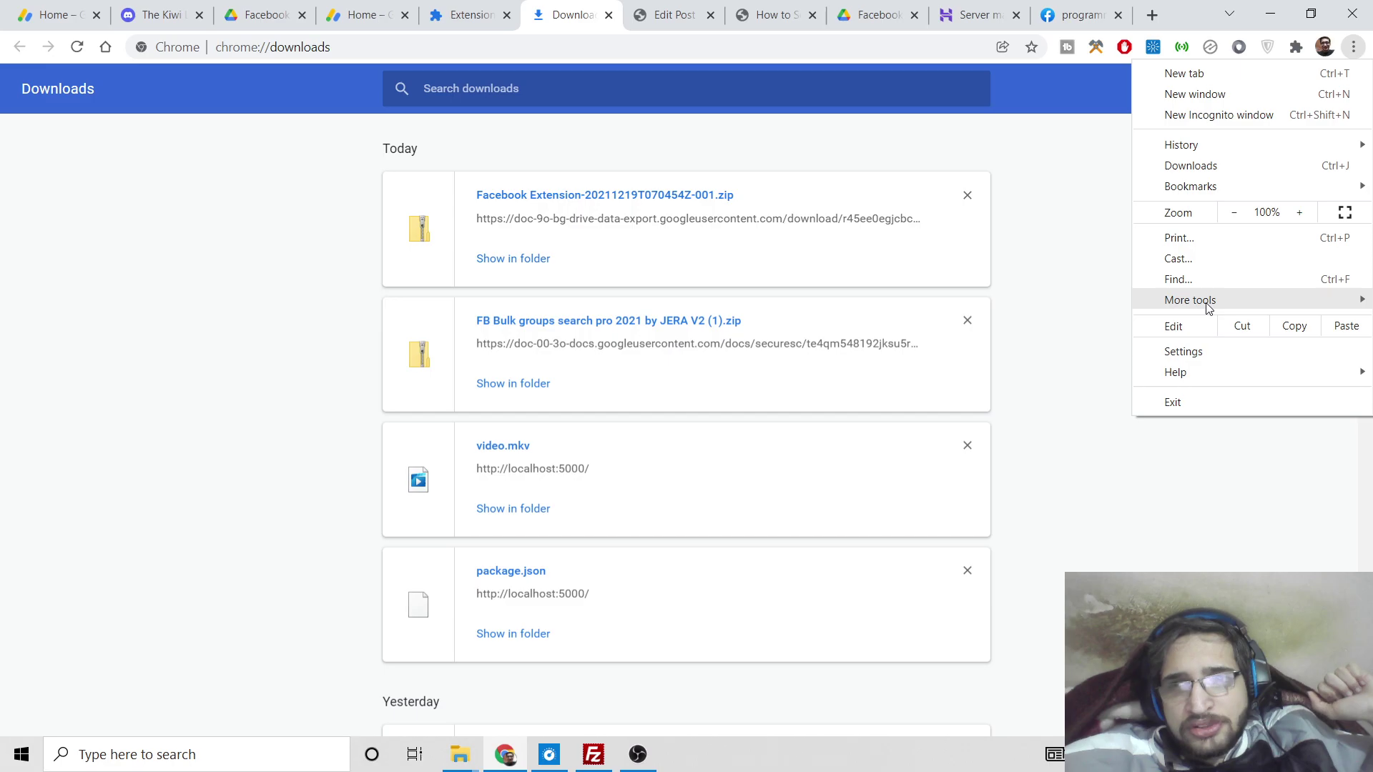
{"action": "mouse_move", "coordinate": [1207, 306]}
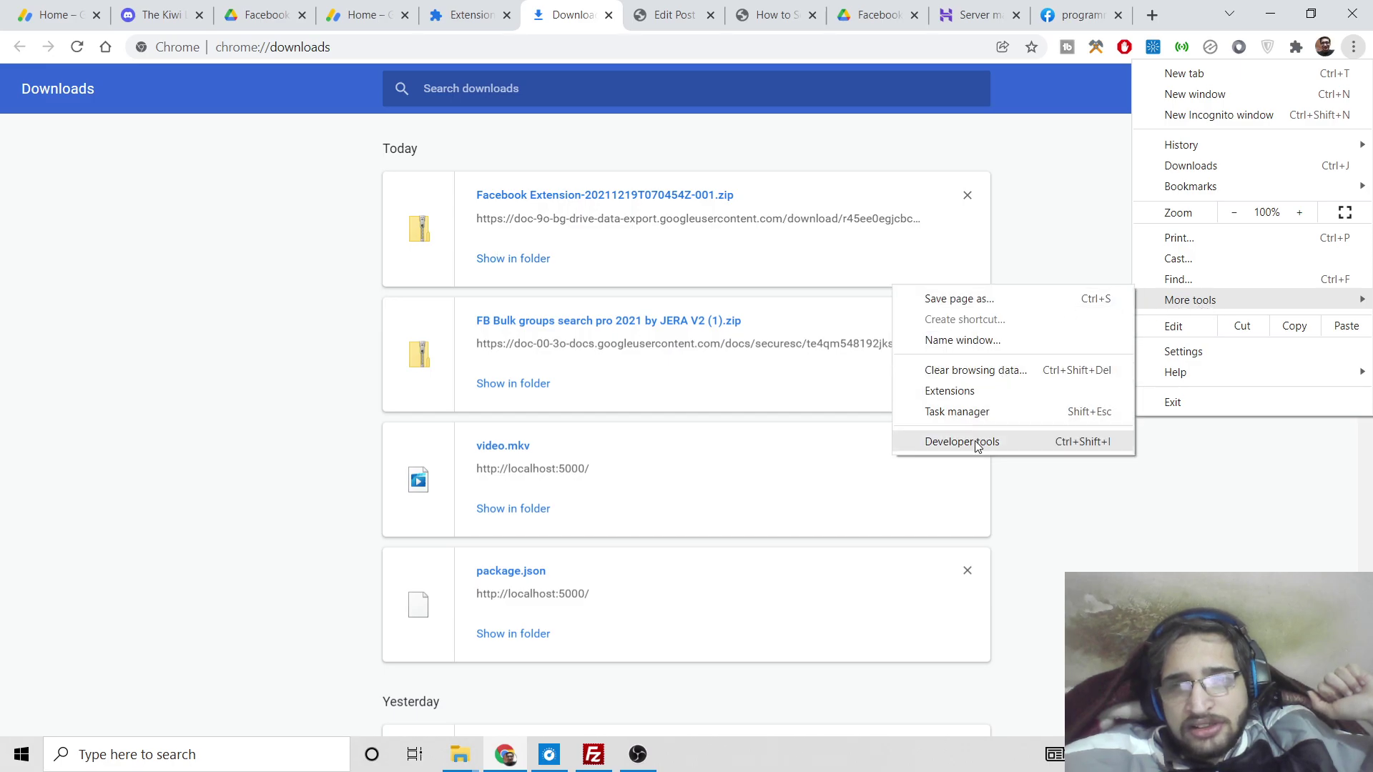
{"action": "left_click", "coordinate": [949, 393]}
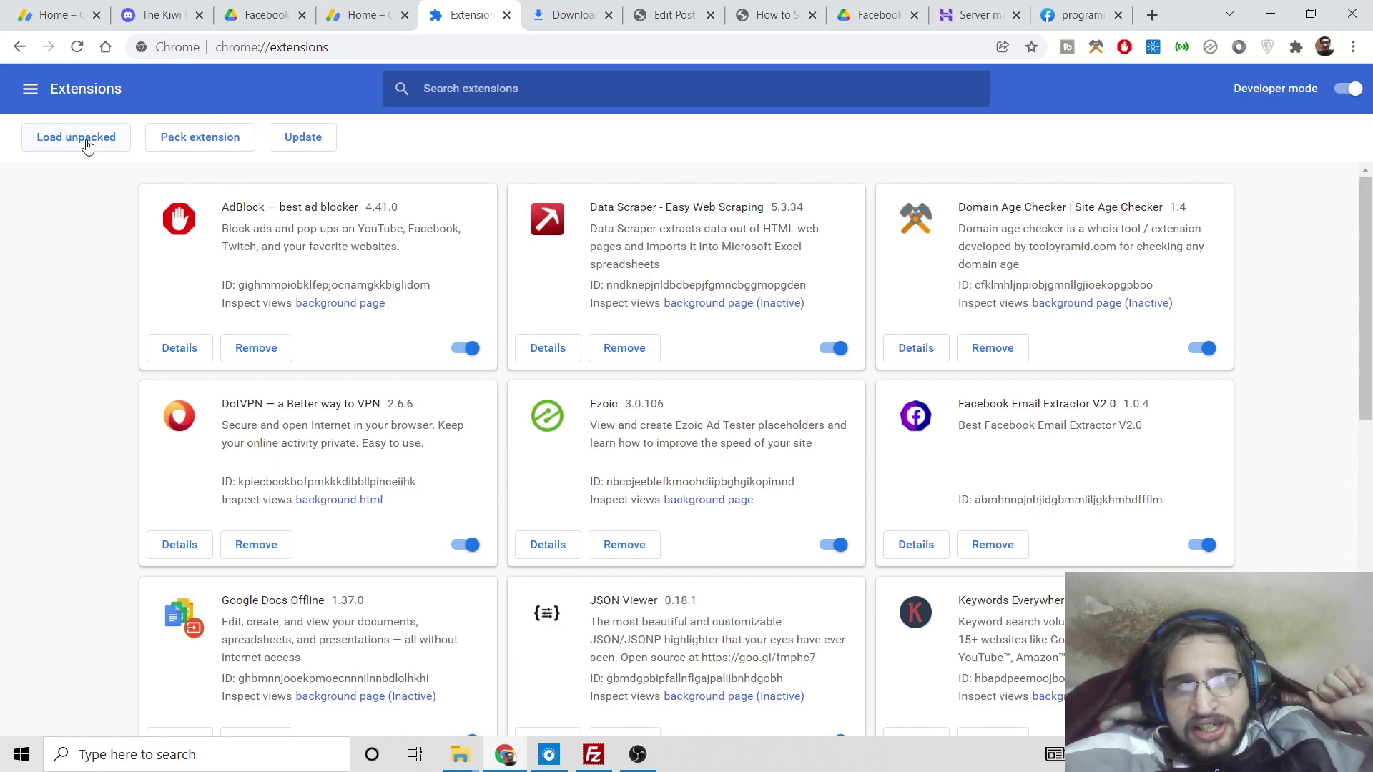
{"action": "left_click", "coordinate": [1343, 90]}
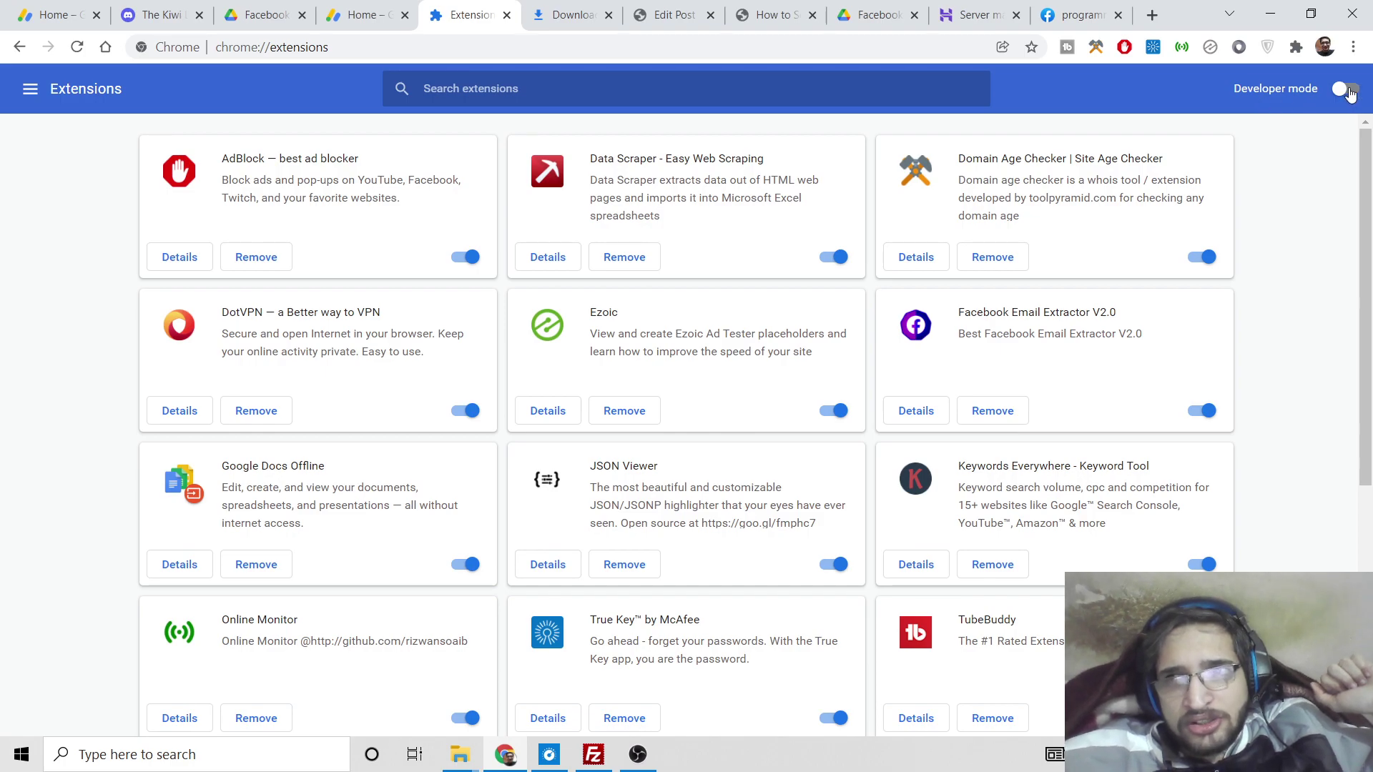
{"action": "left_click", "coordinate": [1348, 92]}
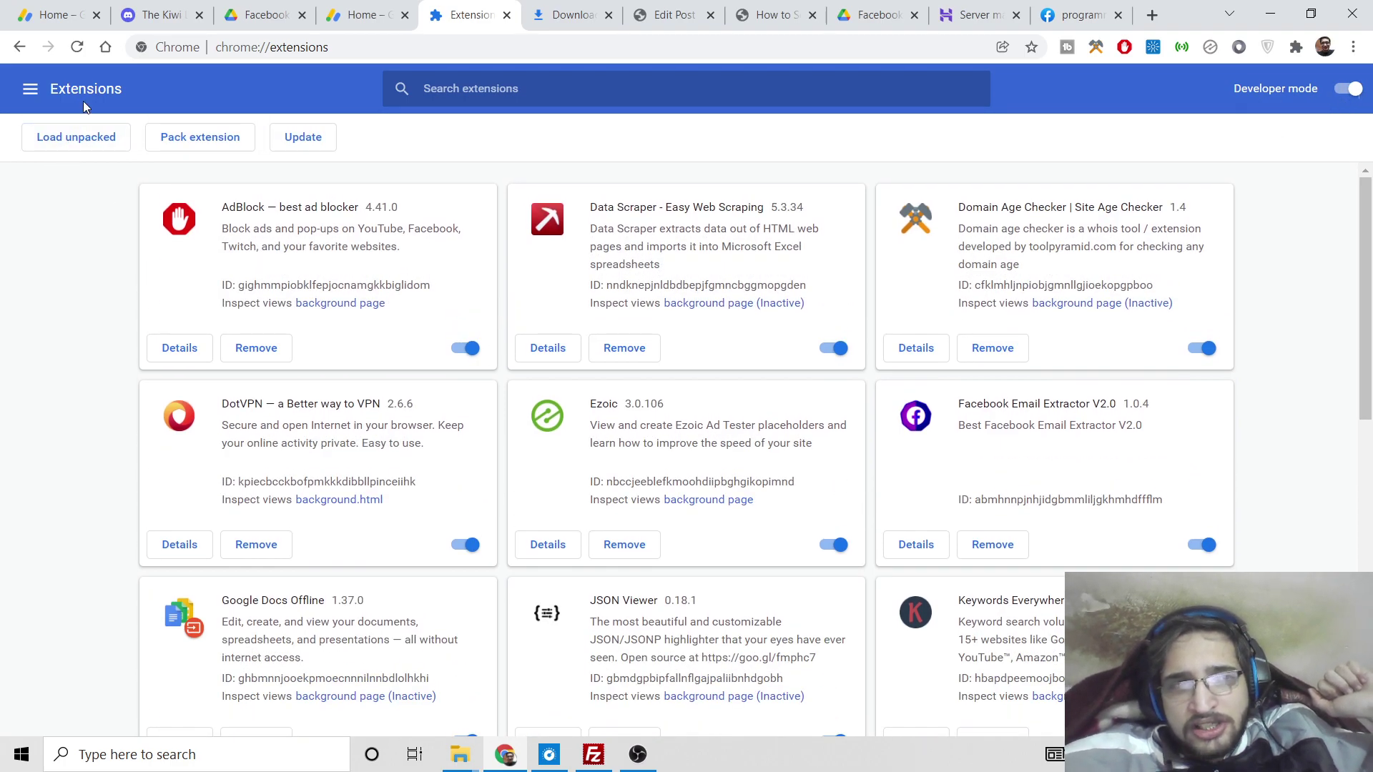
{"action": "left_click", "coordinate": [67, 144]}
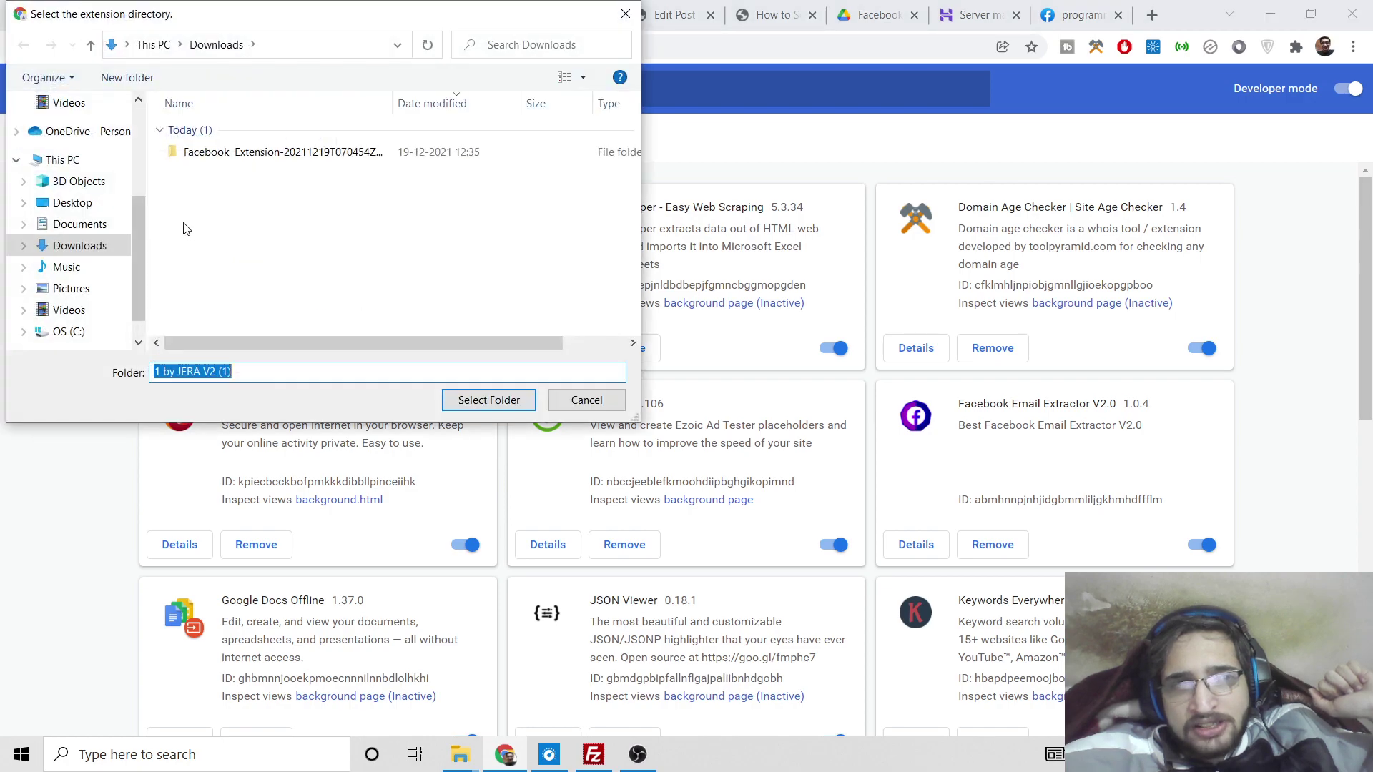
{"action": "left_click", "coordinate": [251, 158]}
{"action": "left_click", "coordinate": [489, 404]}
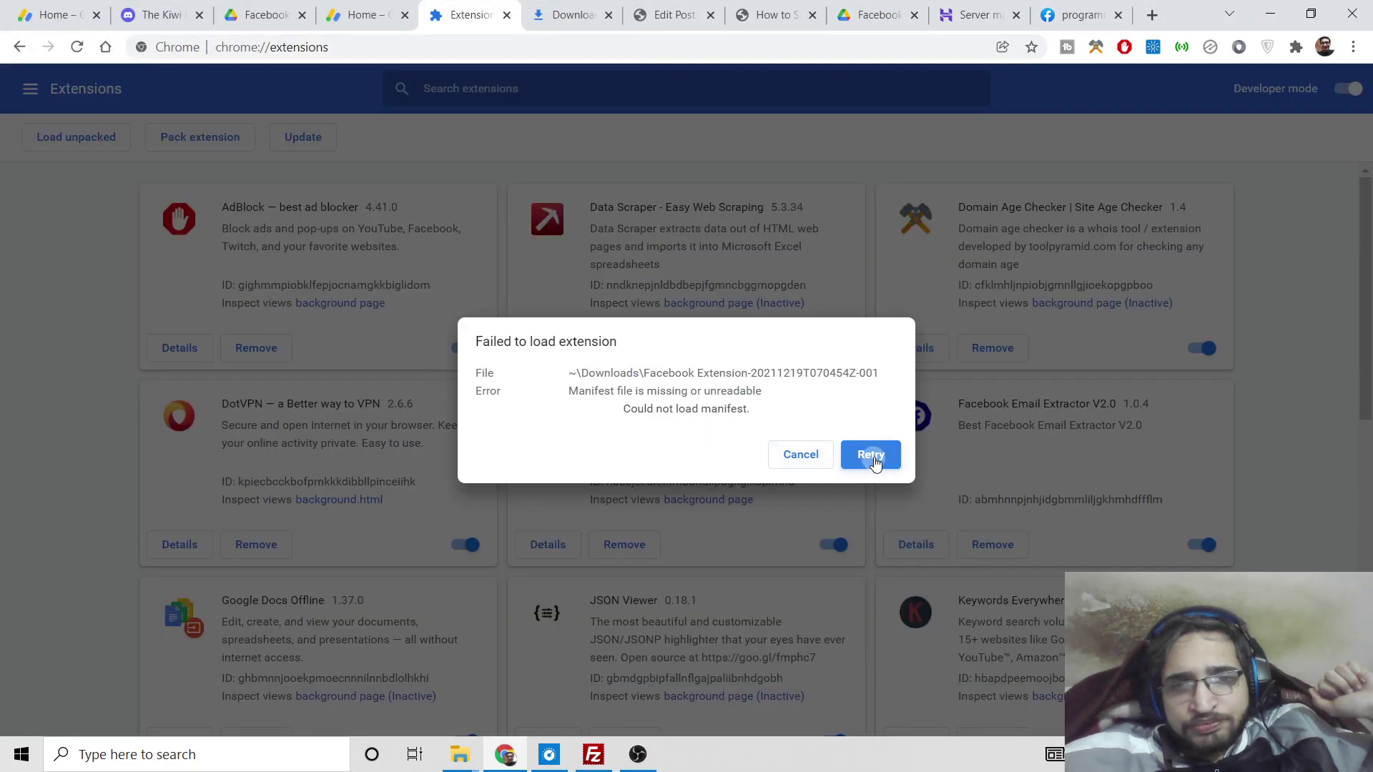
{"action": "left_click", "coordinate": [800, 454]}
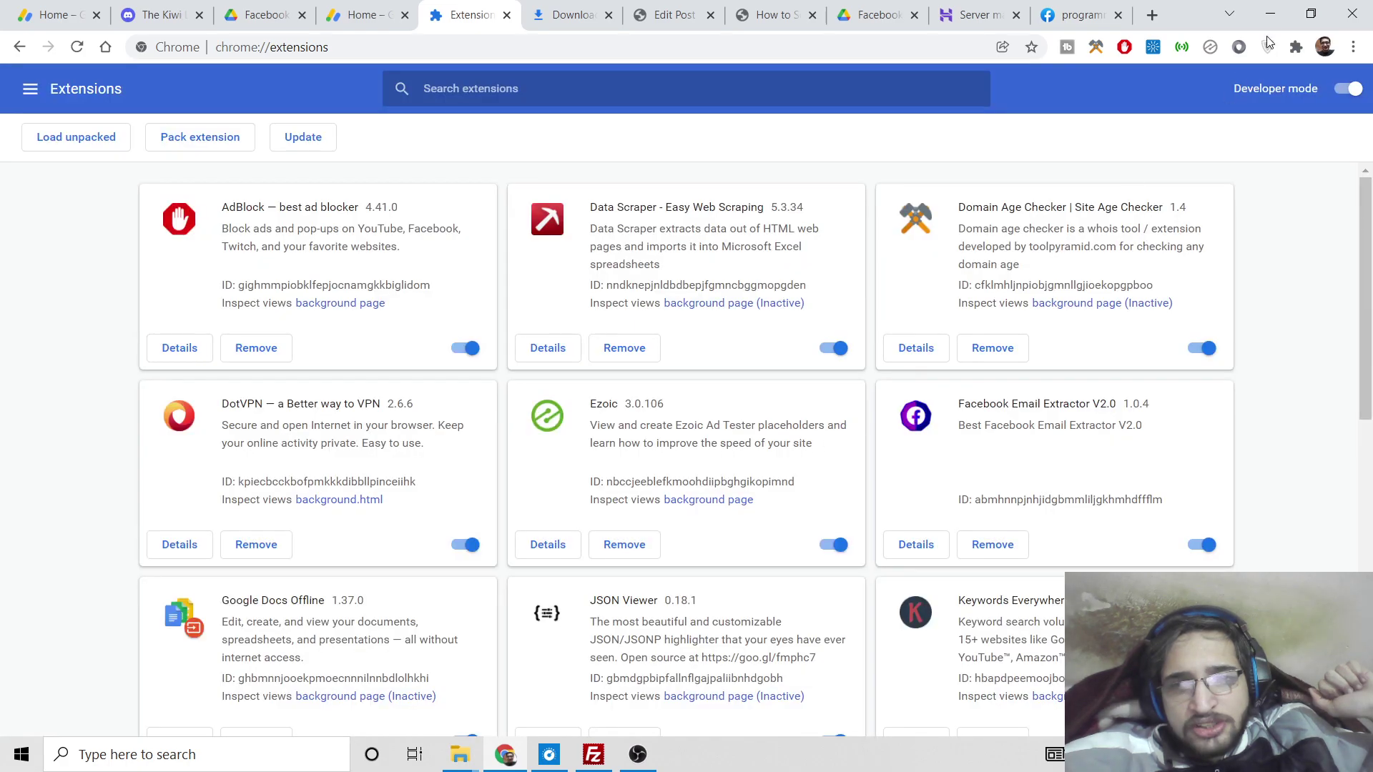
{"action": "left_click", "coordinate": [87, 138]}
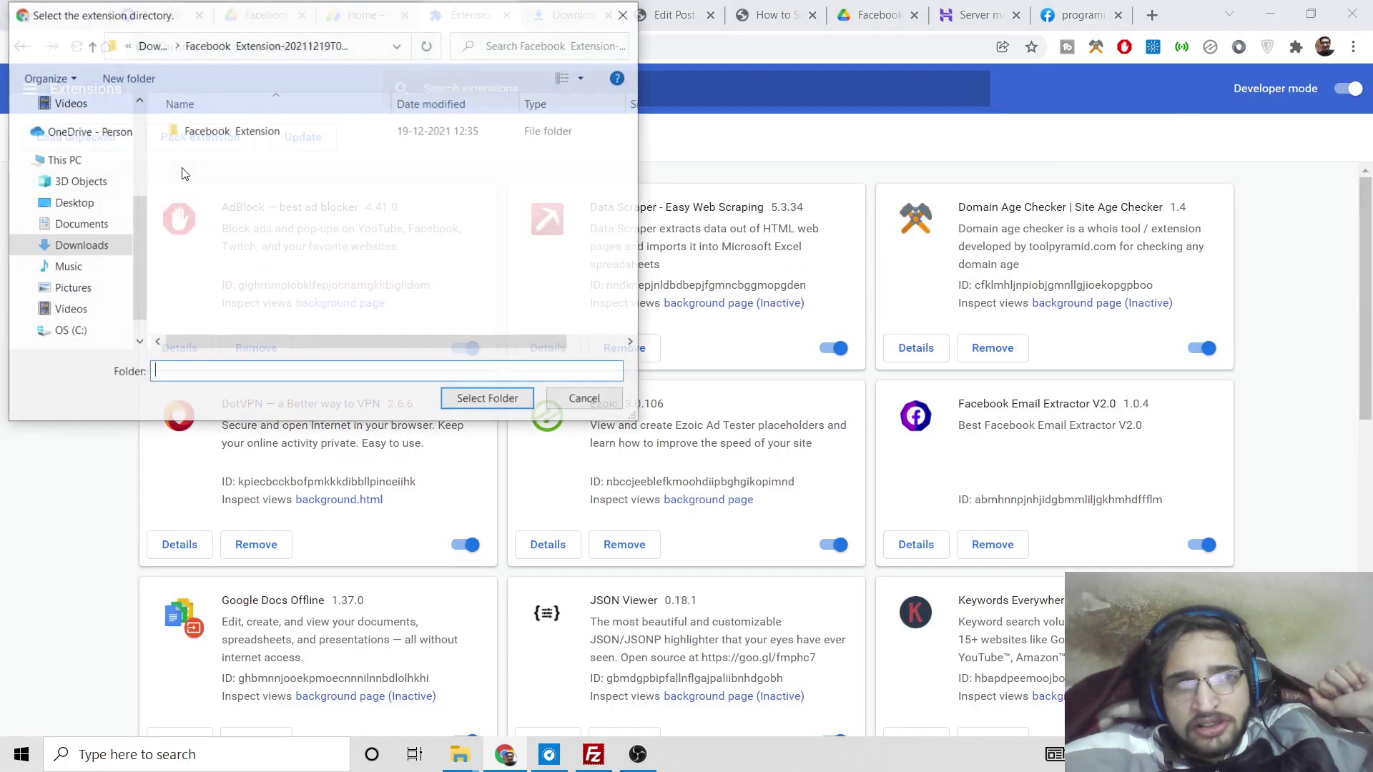
{"action": "left_click", "coordinate": [88, 252]}
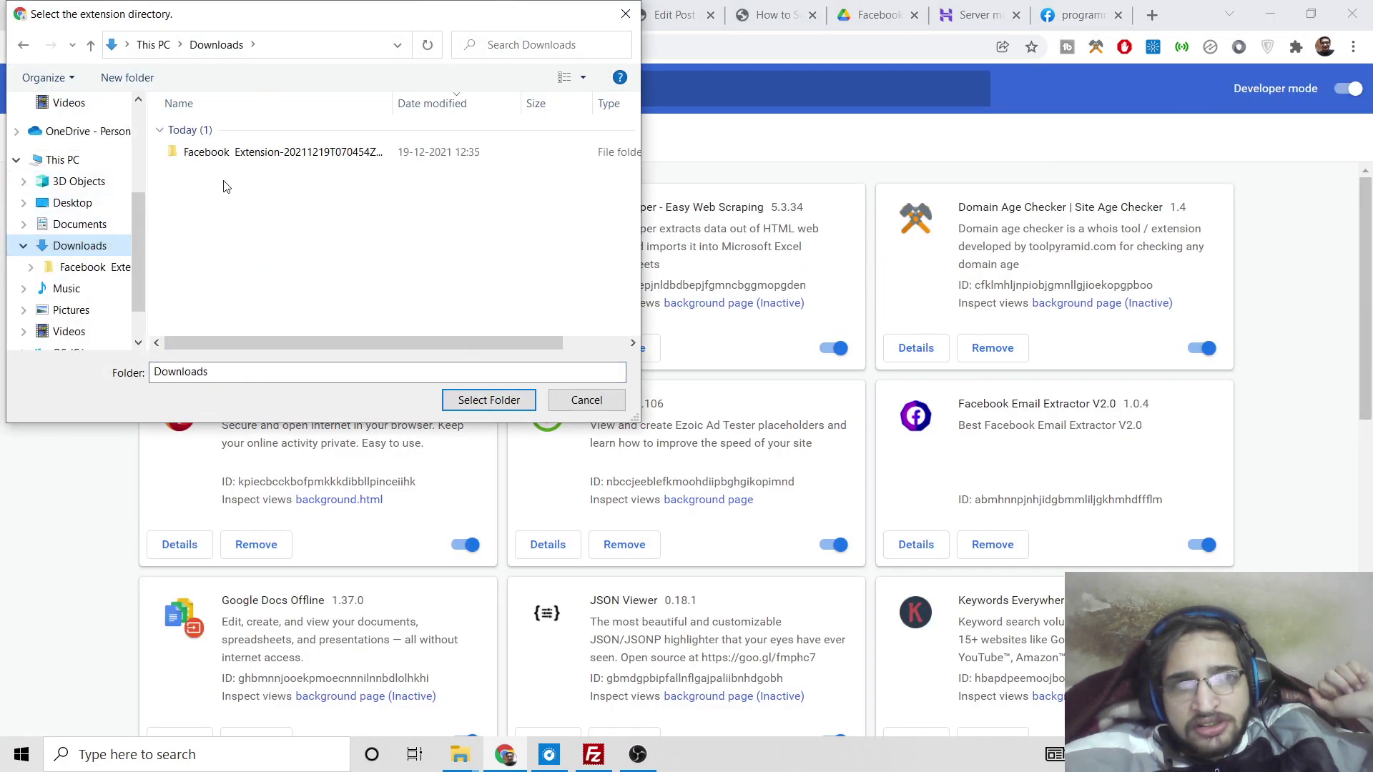
{"action": "double_click", "coordinate": [250, 150]}
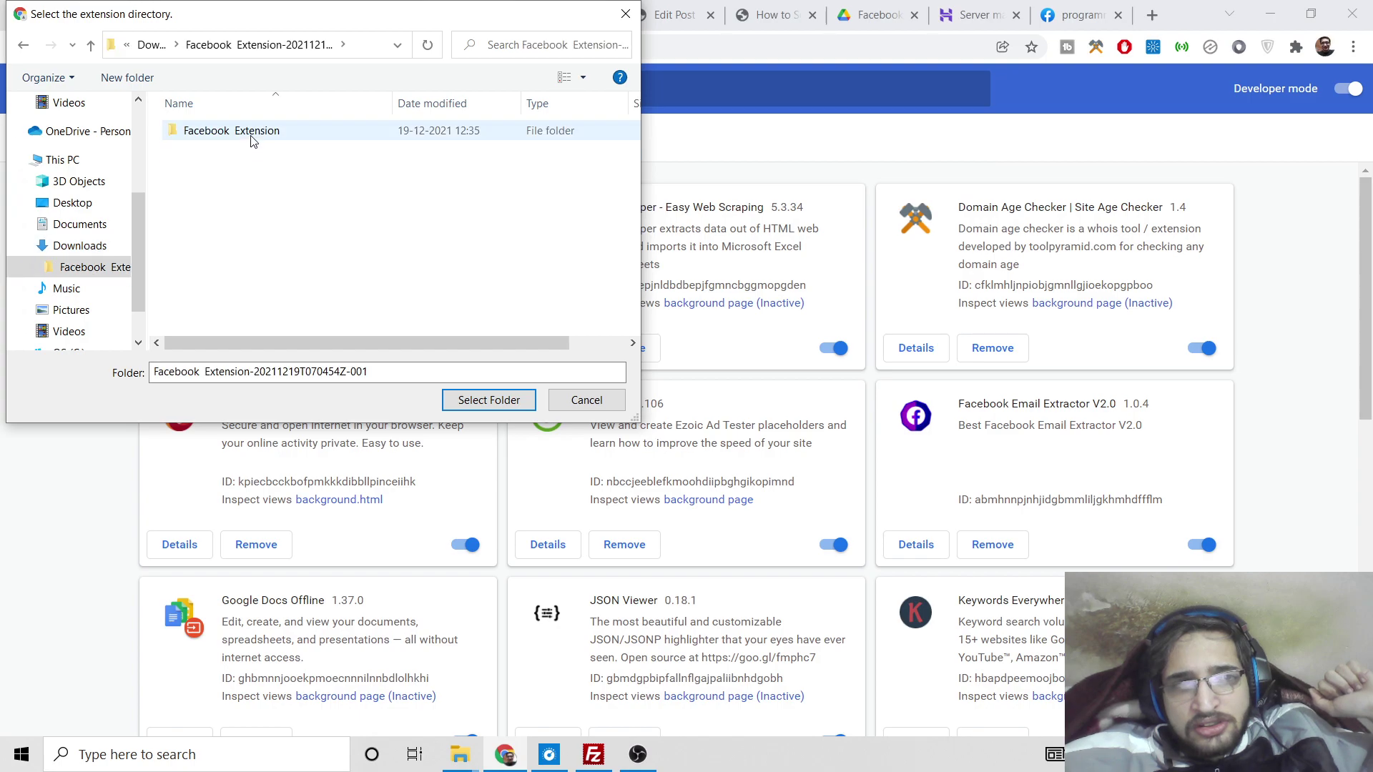
{"action": "left_click", "coordinate": [488, 400]}
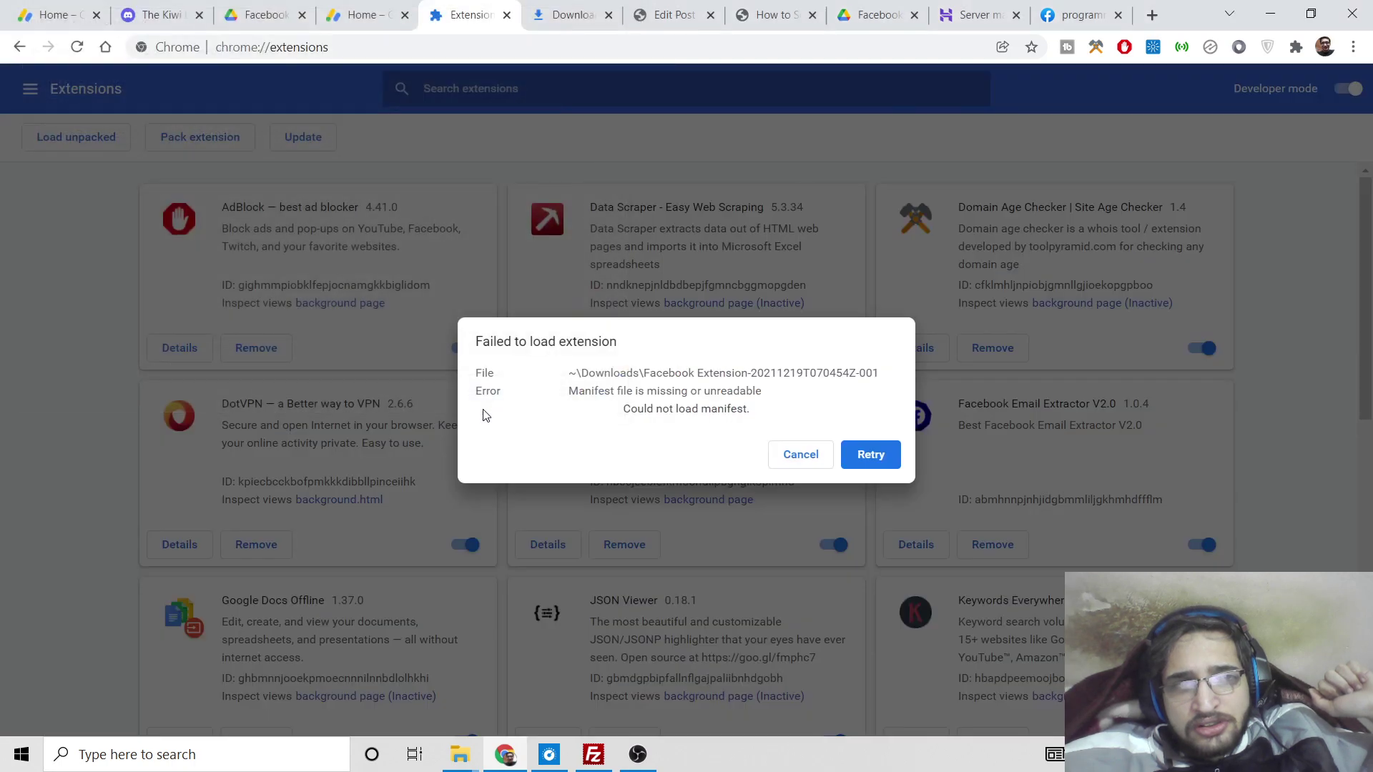
{"action": "left_click", "coordinate": [800, 455]}
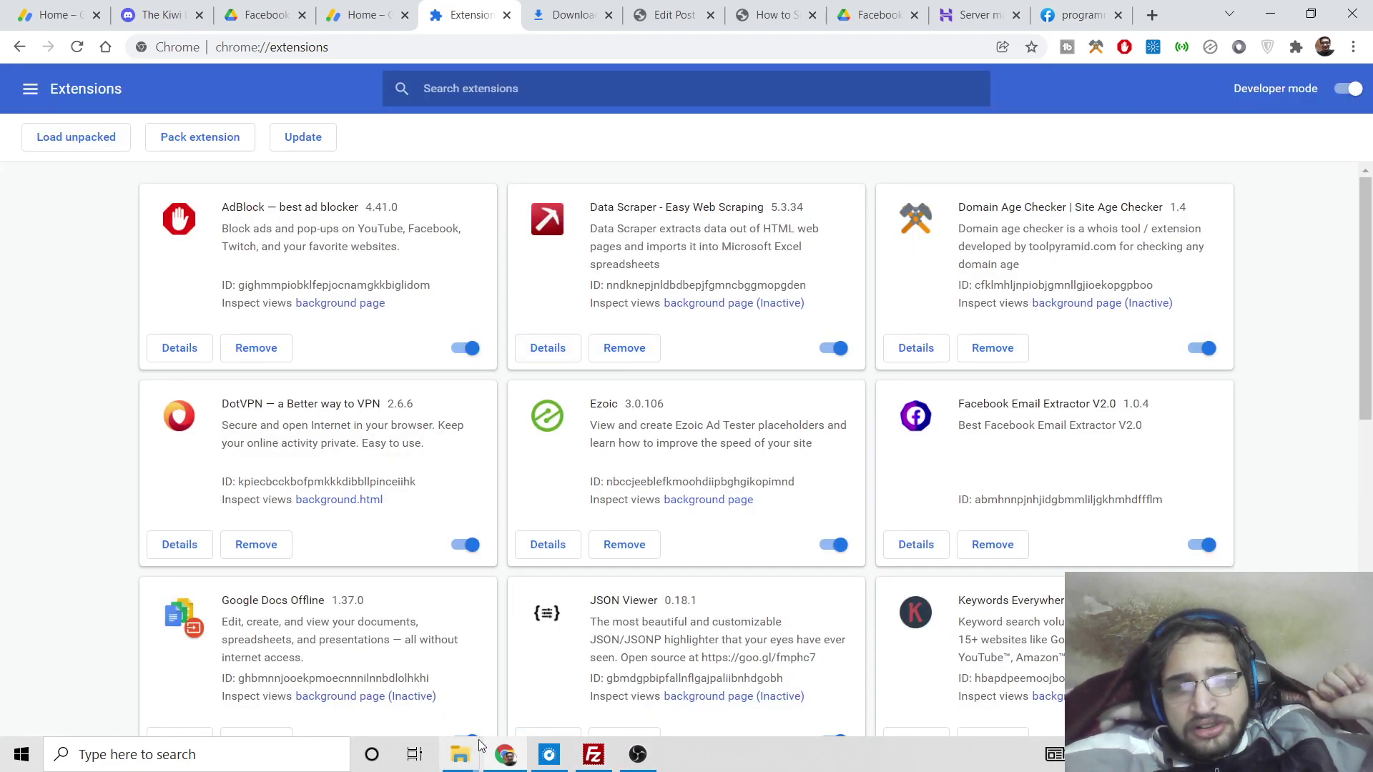
- Delete the Groups Post Approved Checker (1) folder from Downloads > Facebook Extension
{"action": "left_click", "coordinate": [620, 672]}
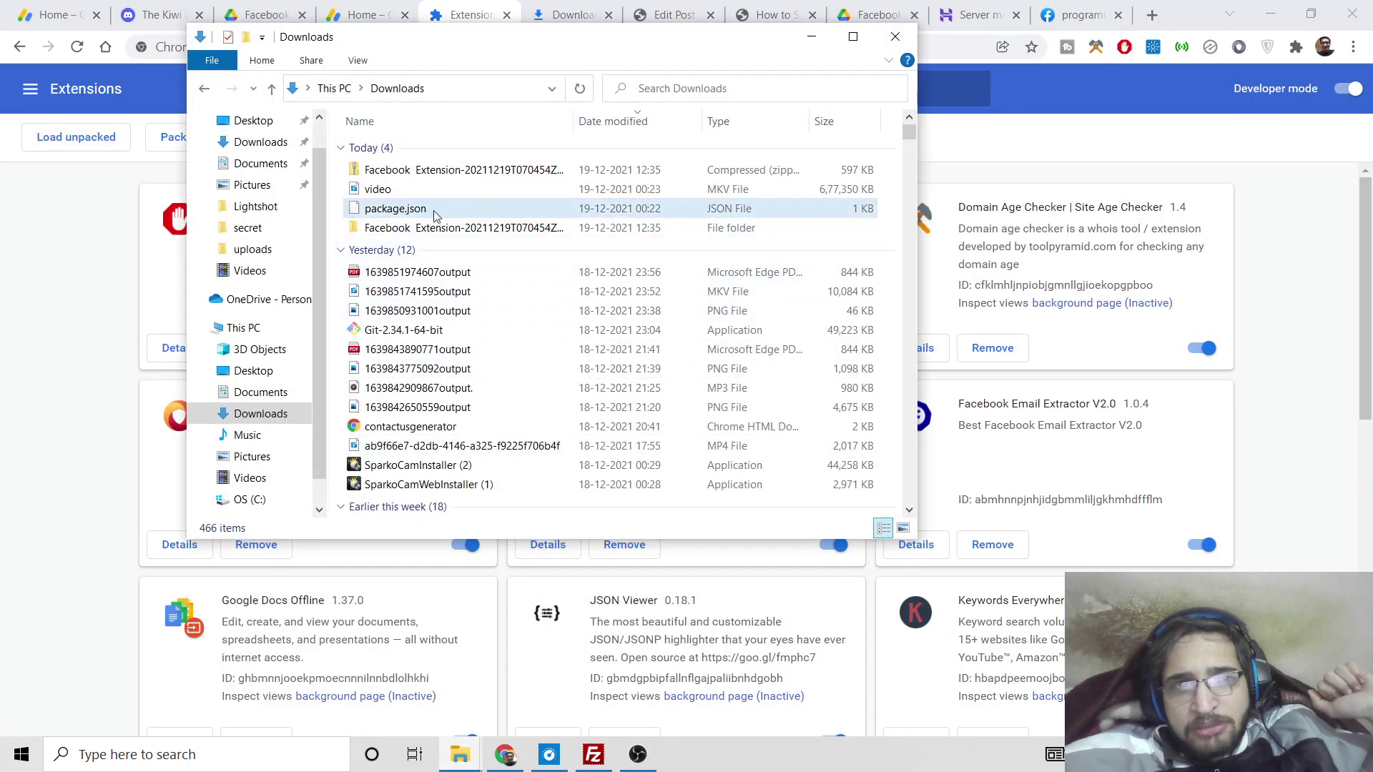
{"action": "double_click", "coordinate": [426, 152]}
{"action": "left_click", "coordinate": [421, 175]}
{"action": "right_click", "coordinate": [421, 176]}
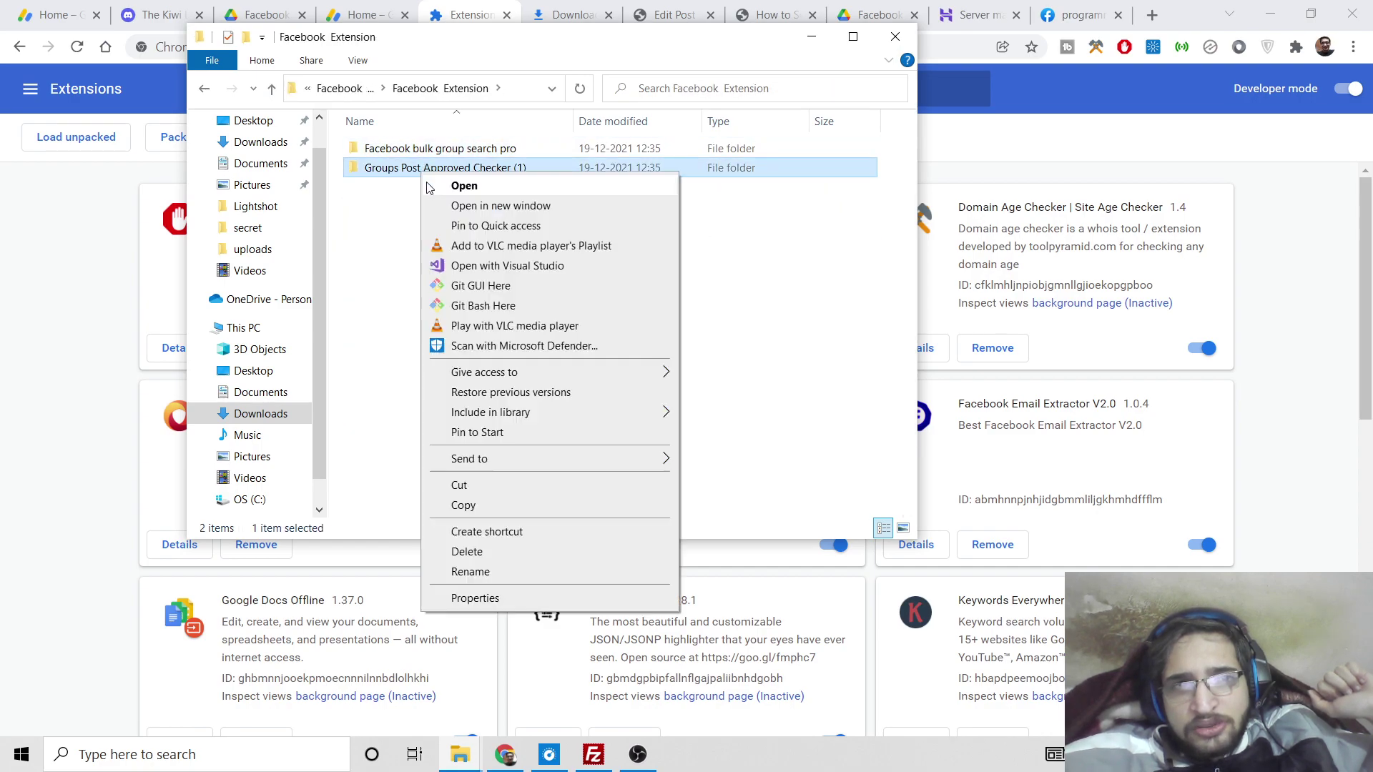
{"action": "left_click", "coordinate": [536, 551]}
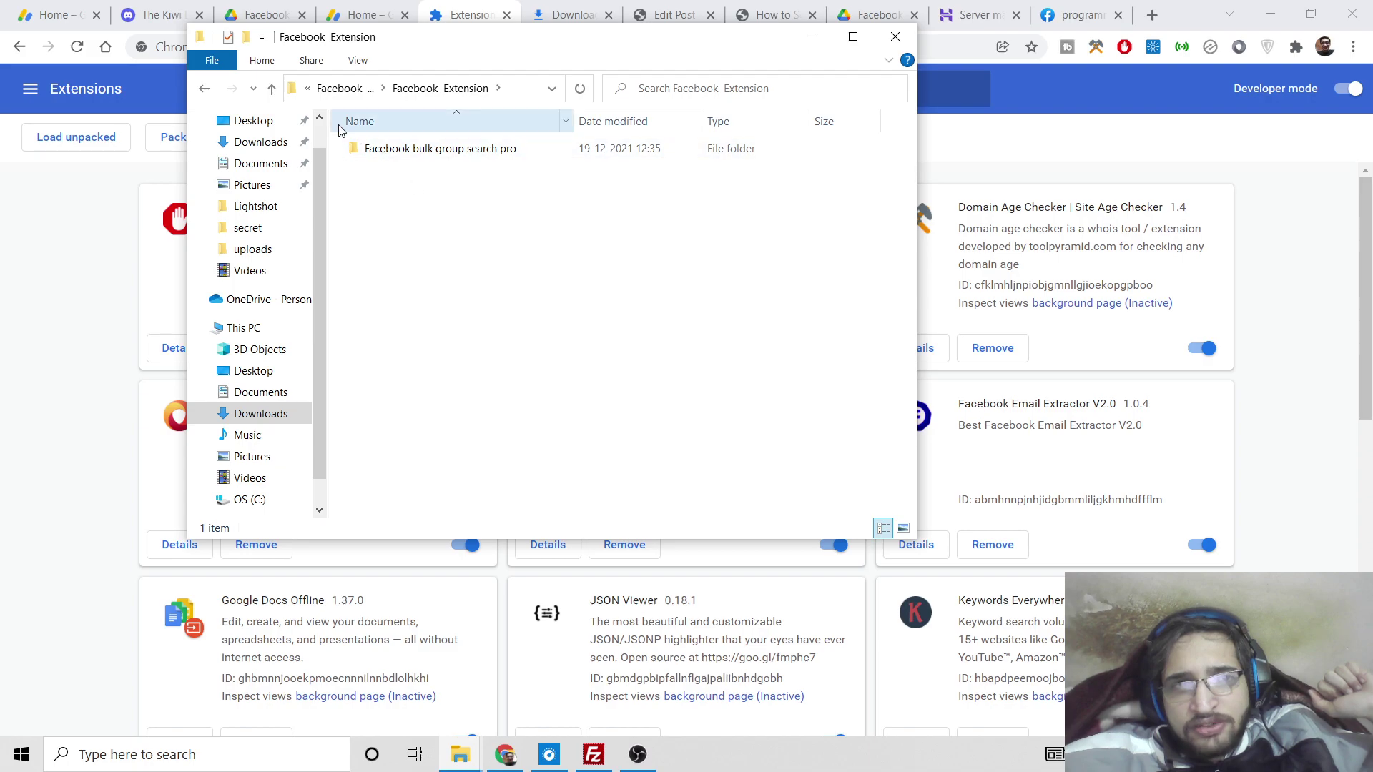
{"action": "left_click", "coordinate": [895, 36]}
- Load the Facebook bulk group search pro folder as an unpacked extension
{"action": "left_click", "coordinate": [111, 140]}
{"action": "double_click", "coordinate": [207, 137]}
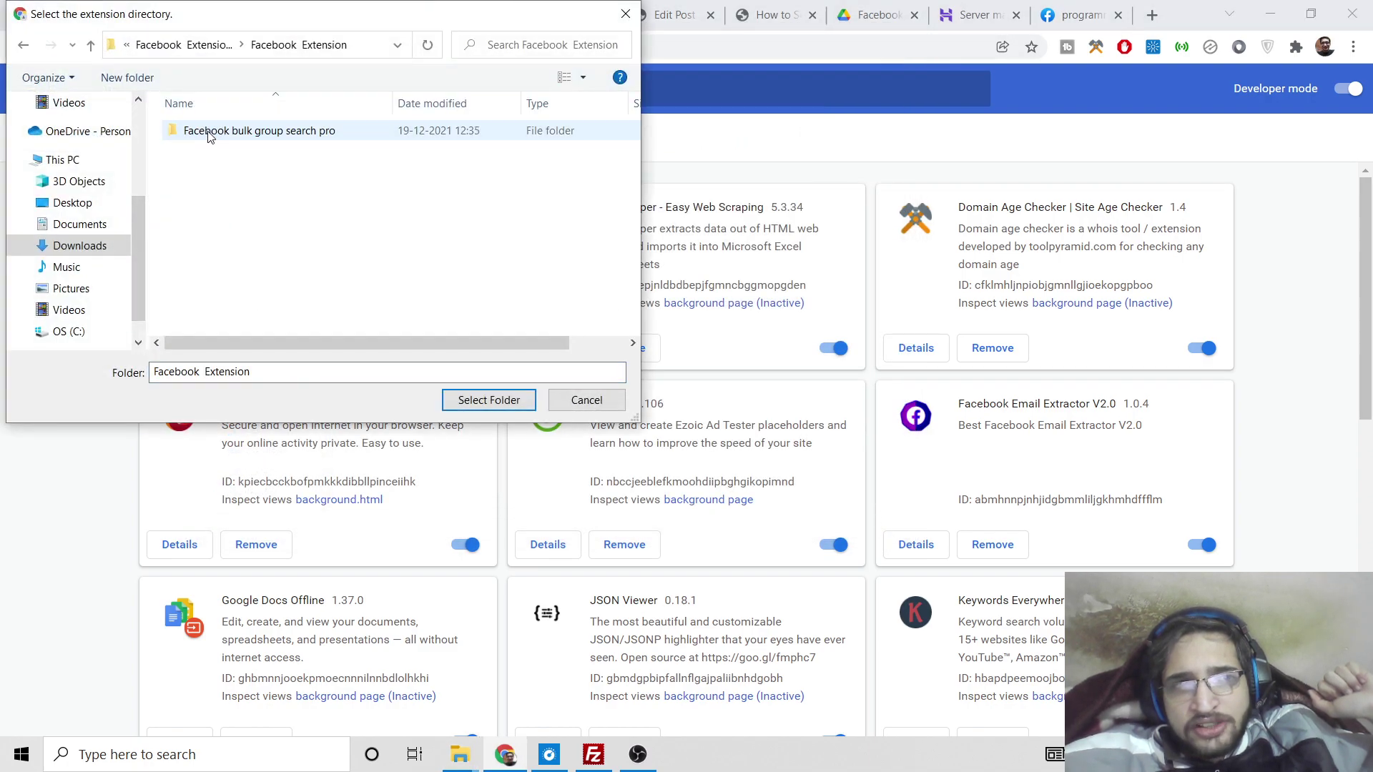
{"action": "left_click", "coordinate": [293, 136]}
{"action": "double_click", "coordinate": [293, 134]}
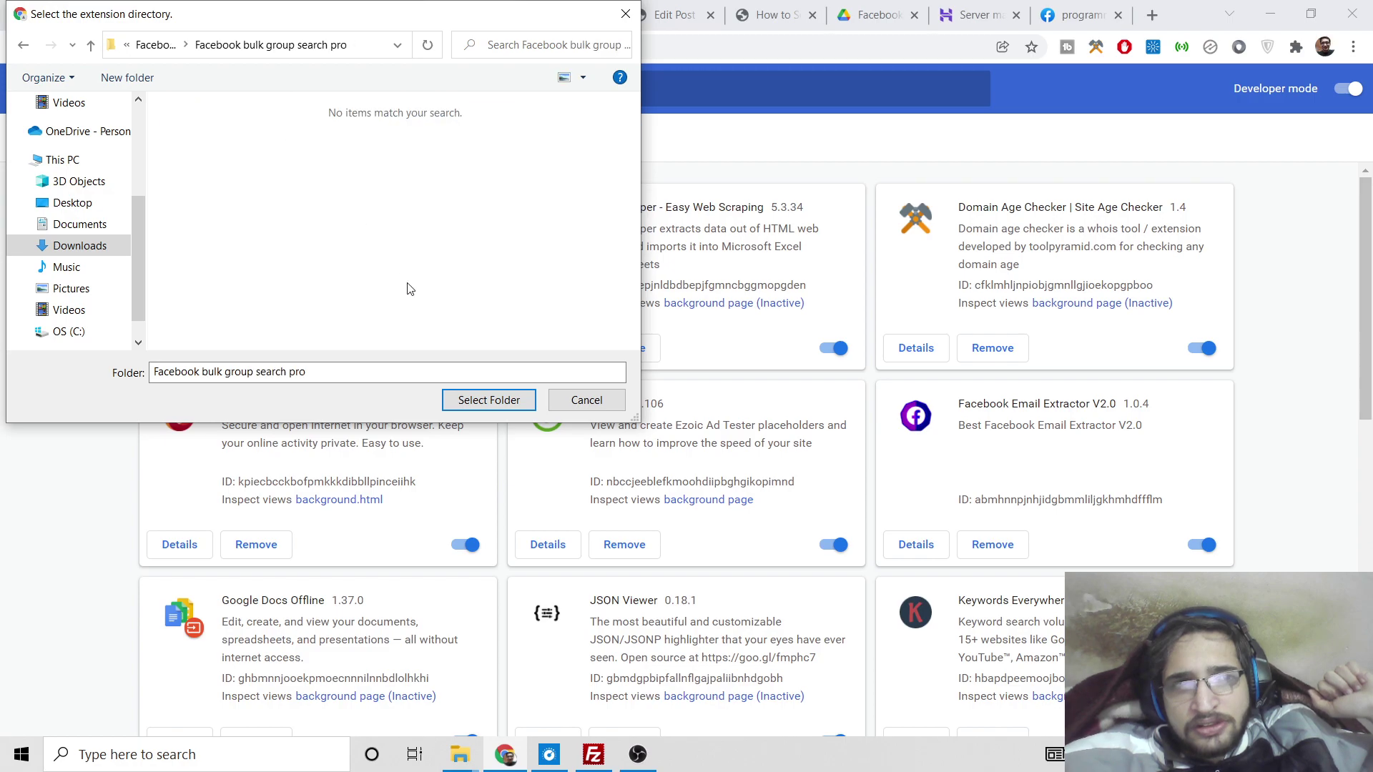
{"action": "left_click", "coordinate": [482, 400]}
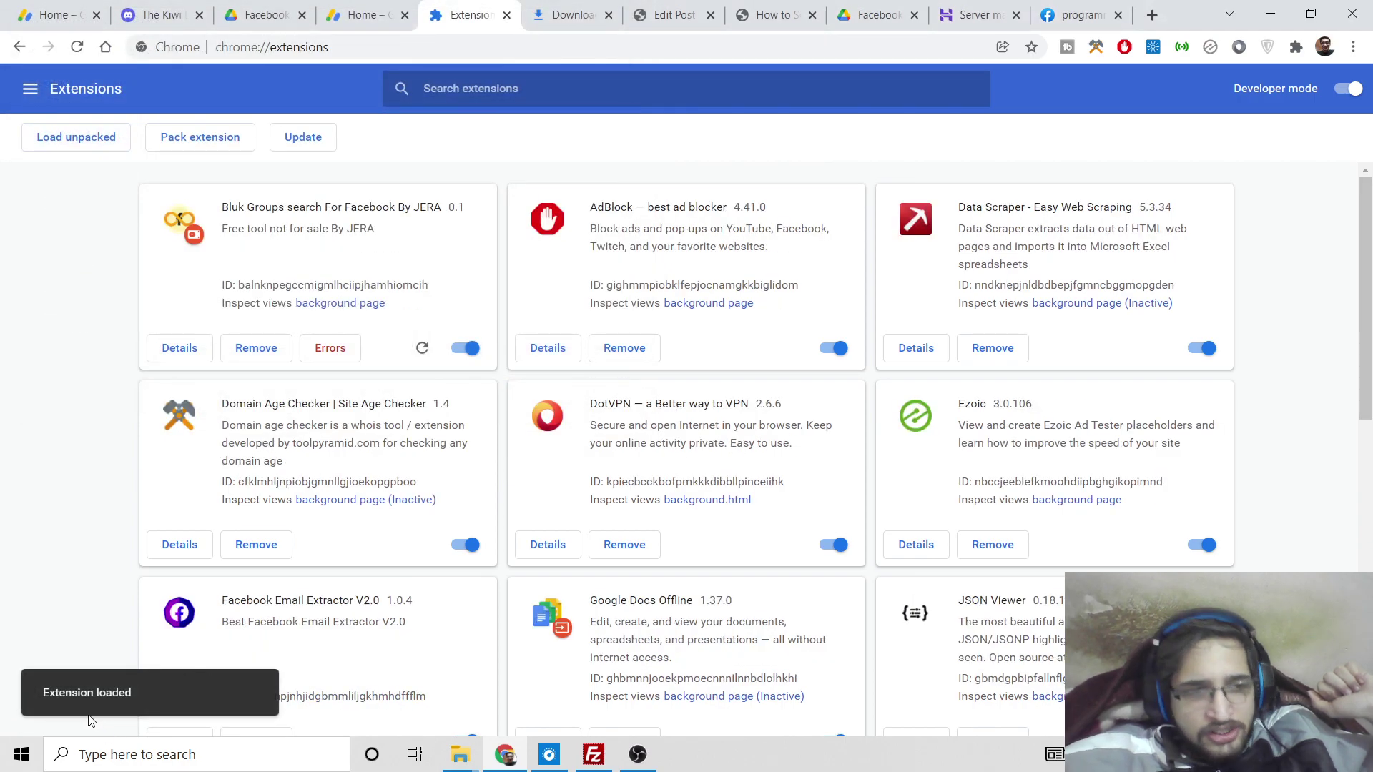
{"action": "left_click_drag", "start_coordinate": [222, 207], "coordinate": [434, 208]}
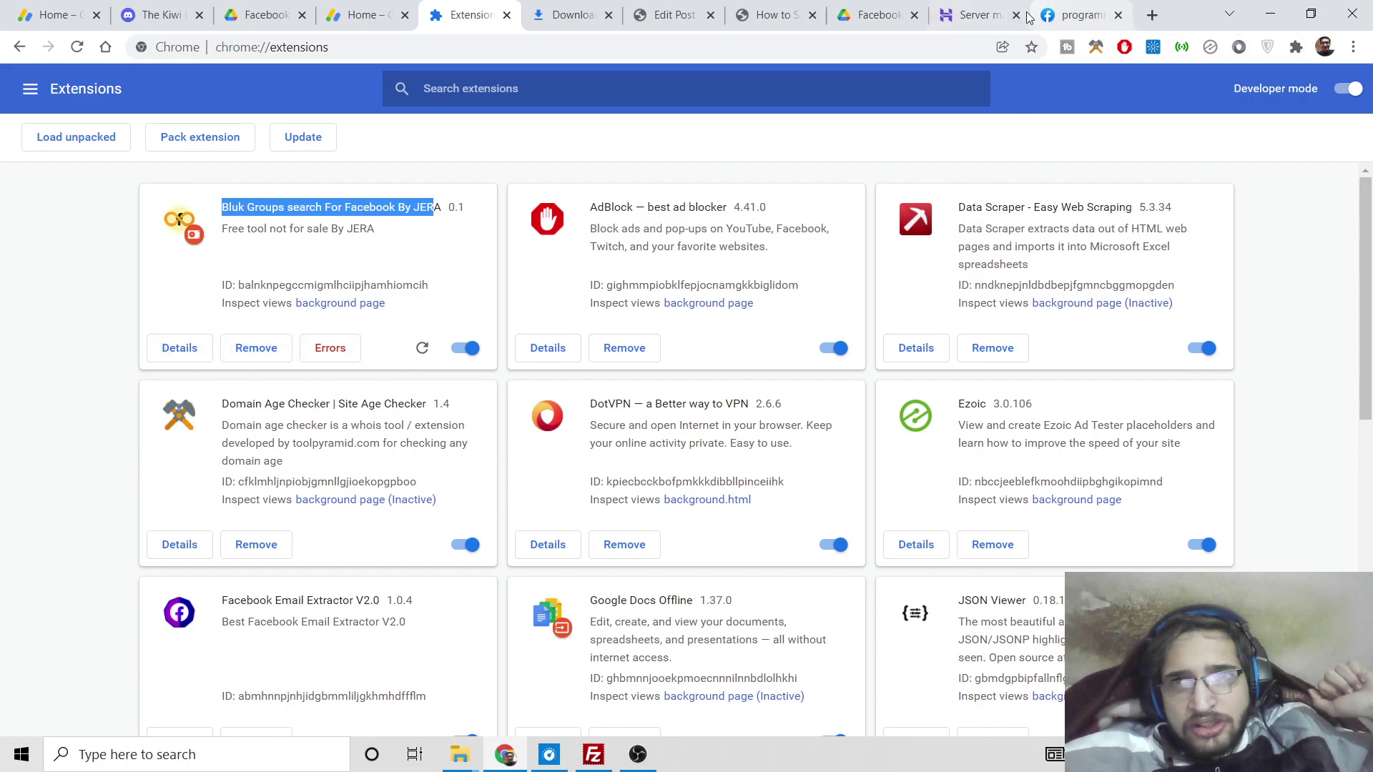
- Pin Bluk Groups search to the toolbar and open its search page
{"action": "left_click", "coordinate": [561, 15]}
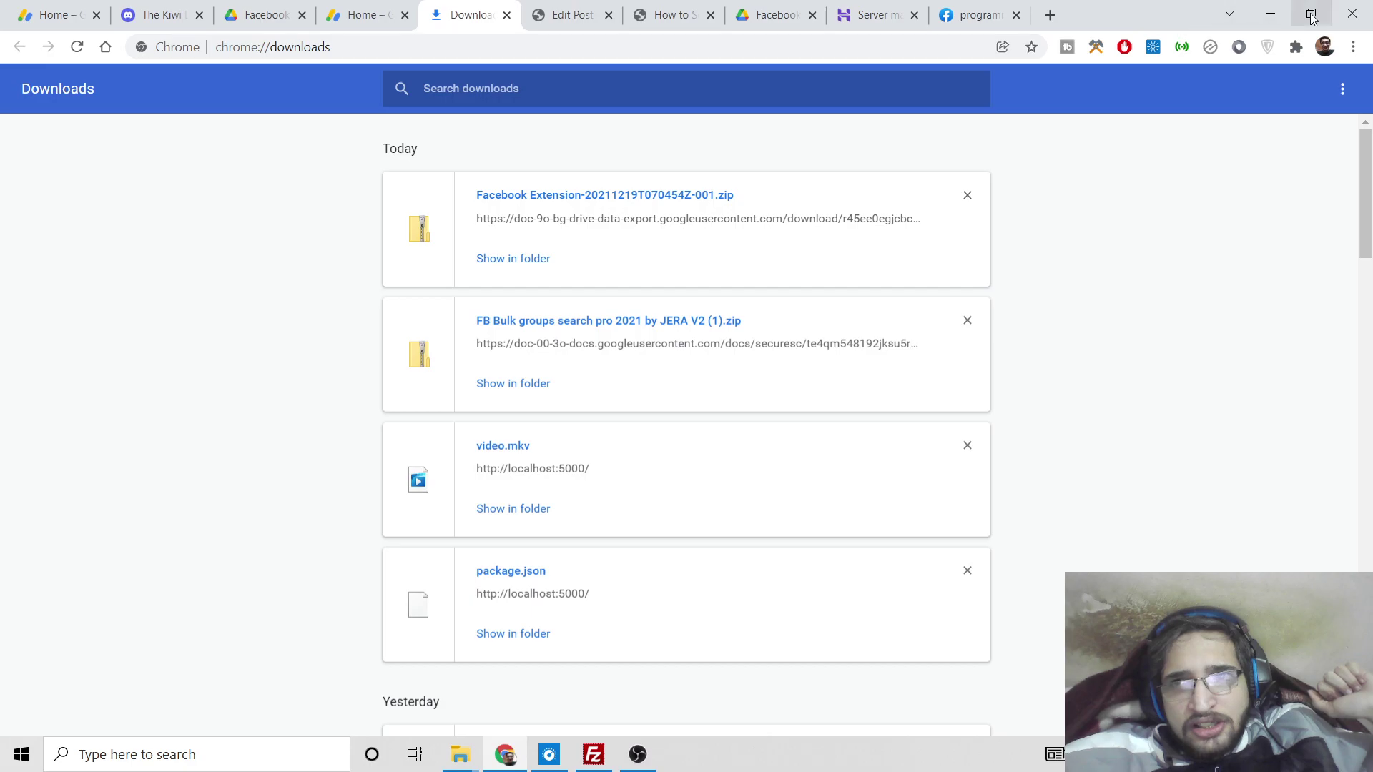
{"action": "left_click", "coordinate": [1296, 47]}
{"action": "scroll", "coordinate": [1172, 300], "scroll_direction": "down", "scroll_amount": 3}
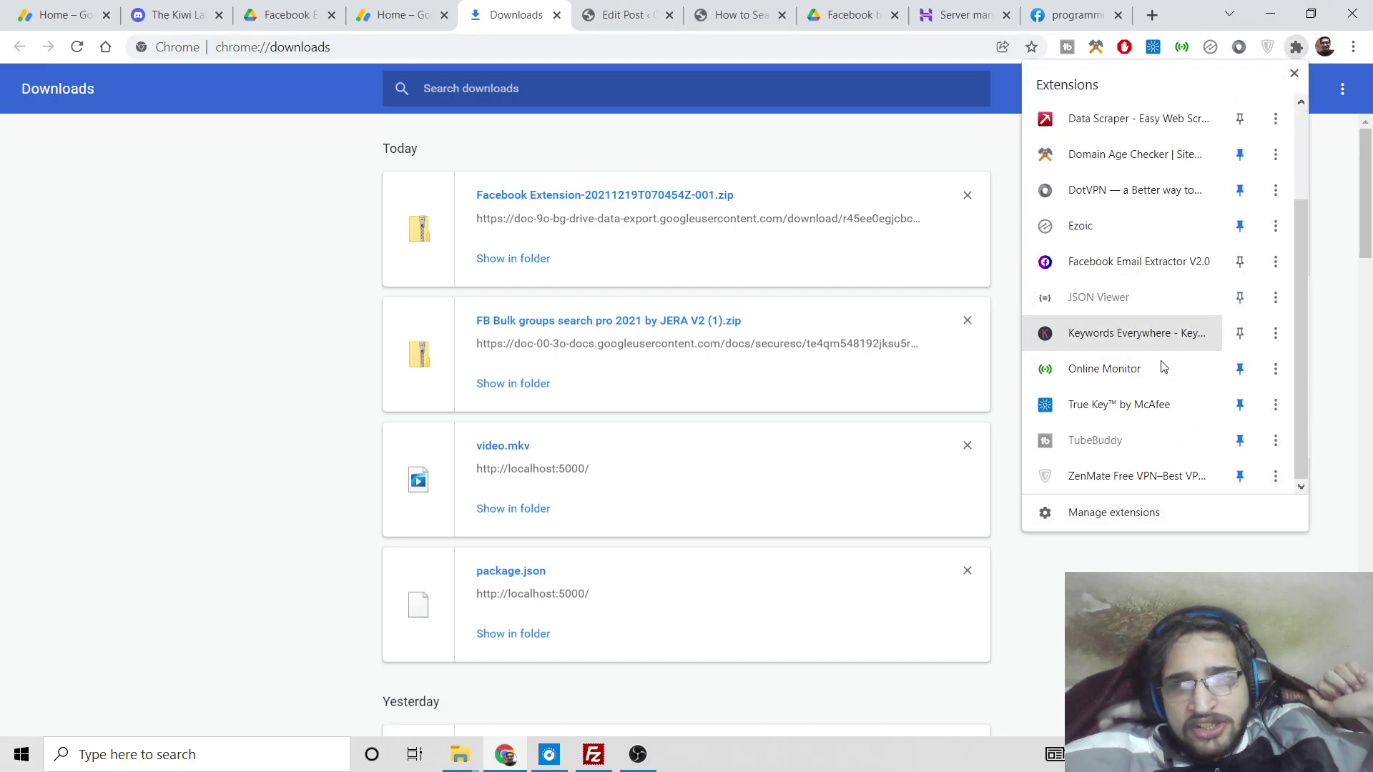
{"action": "scroll", "coordinate": [1129, 400], "scroll_direction": "up", "scroll_amount": 3}
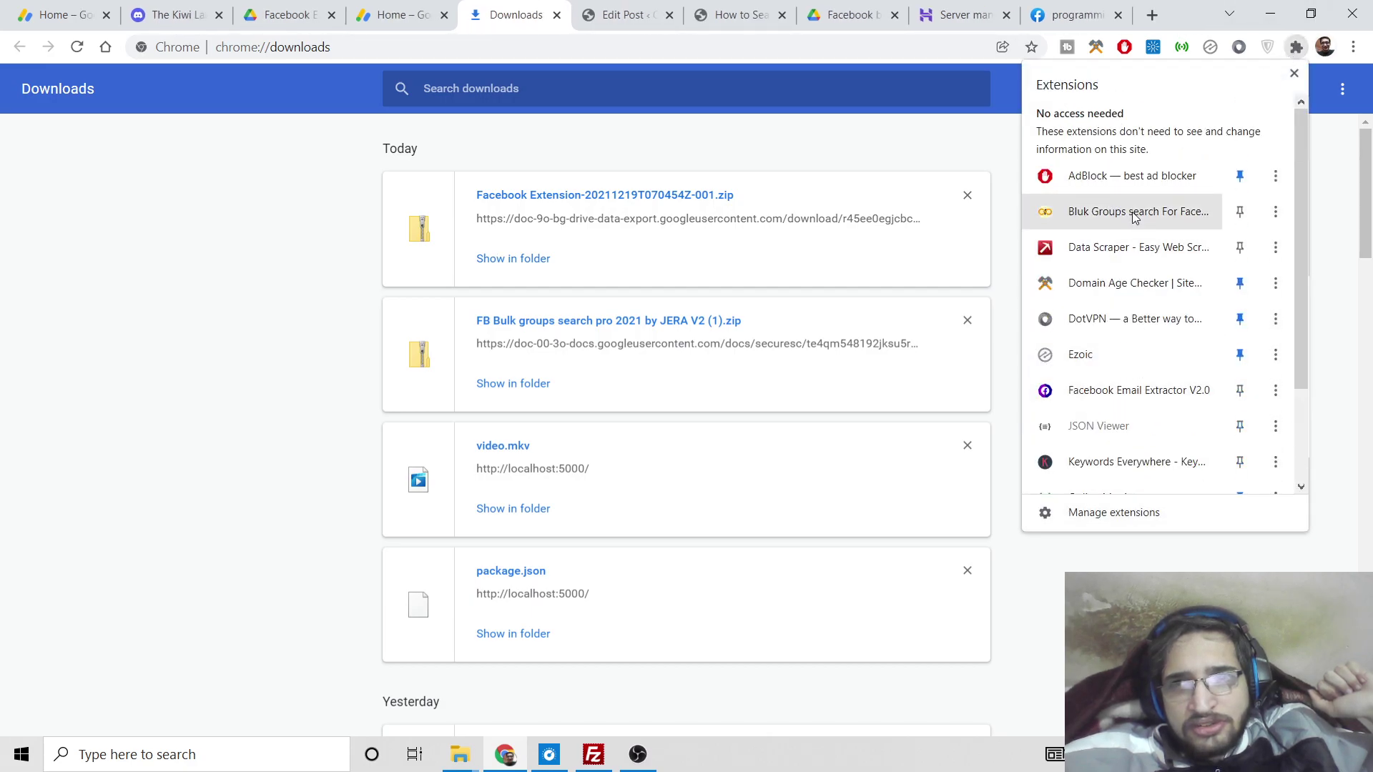
{"action": "left_click", "coordinate": [1239, 213]}
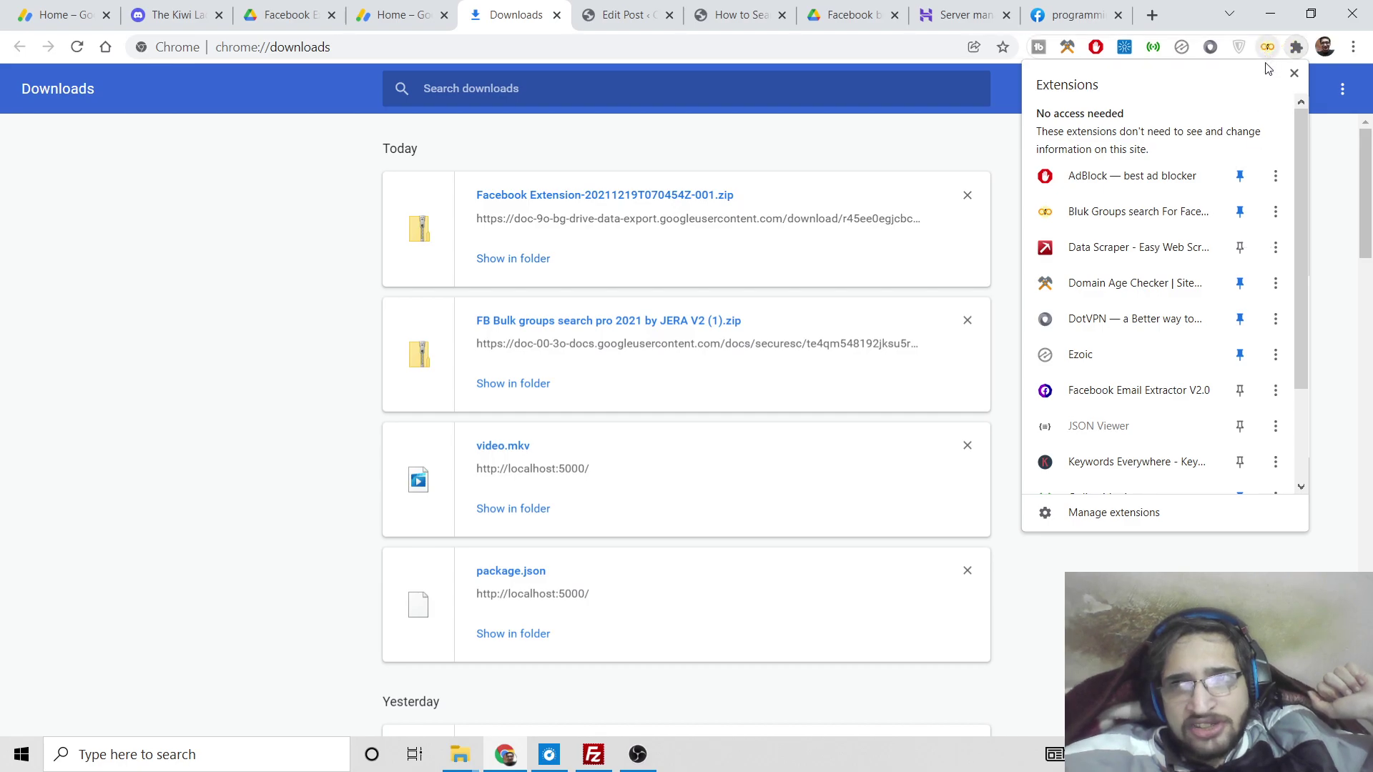
{"action": "left_click", "coordinate": [1344, 180]}
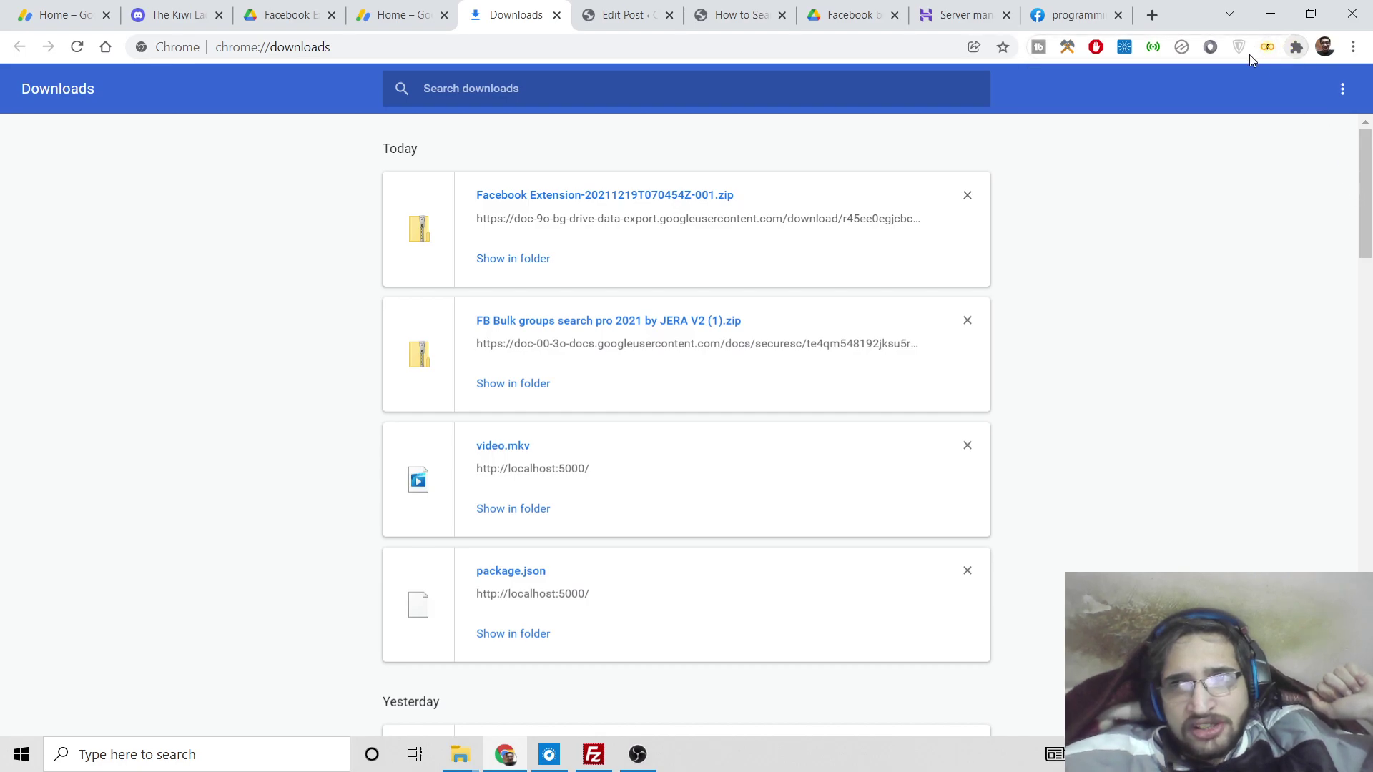
{"action": "left_click", "coordinate": [1267, 46]}
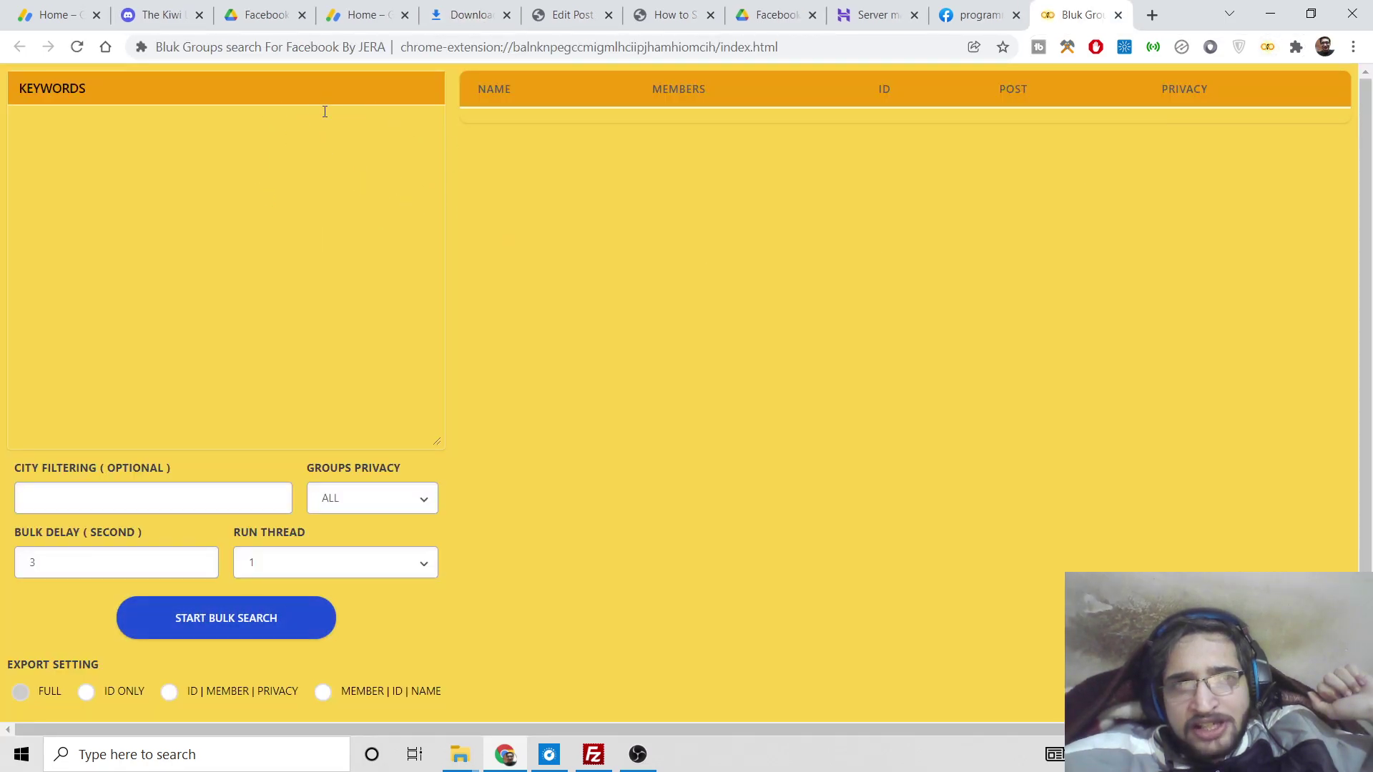
- Review the search form, keeping Keywords empty, Groups Privacy ALL, delay 3 and thread 1
{"action": "left_click_drag", "start_coordinate": [17, 88], "coordinate": [114, 104]}
{"action": "left_click", "coordinate": [103, 143]}
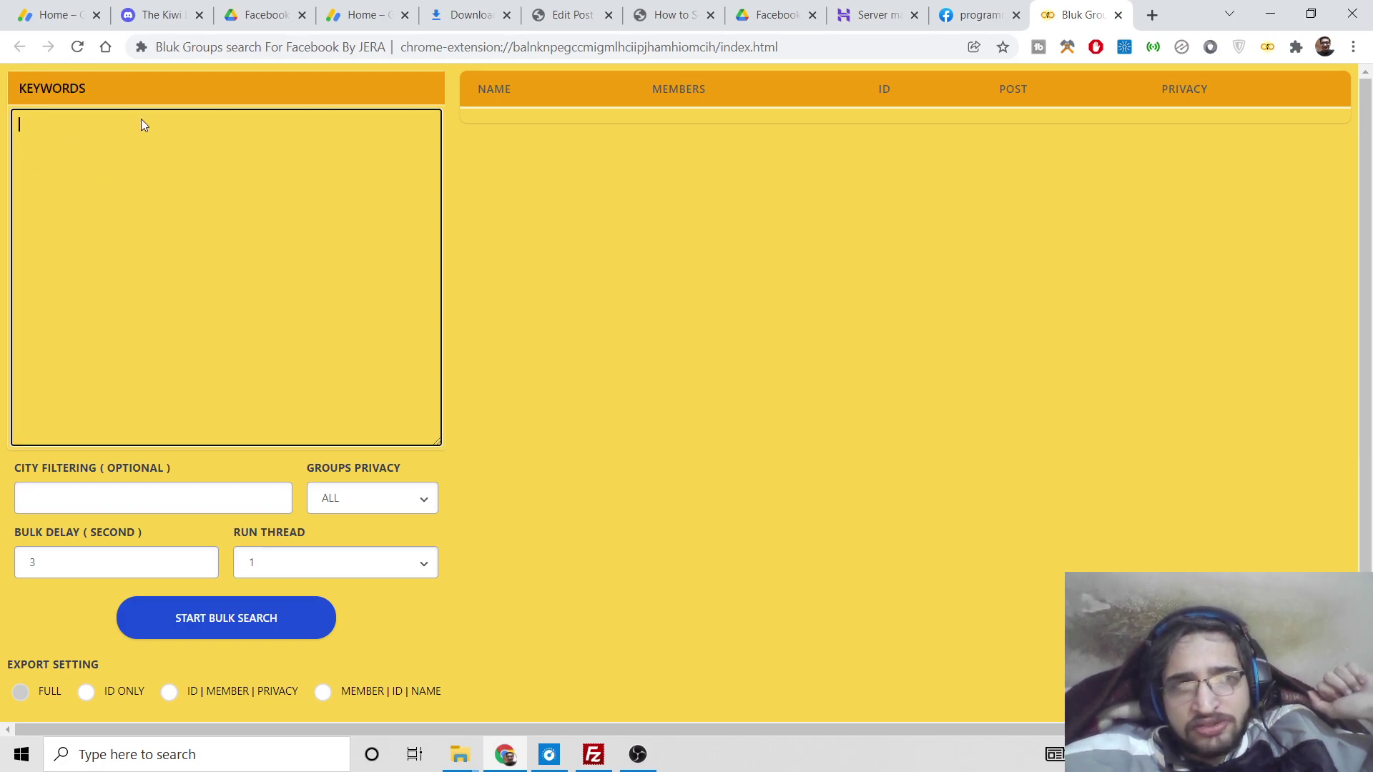
{"action": "left_click", "coordinate": [623, 169]}
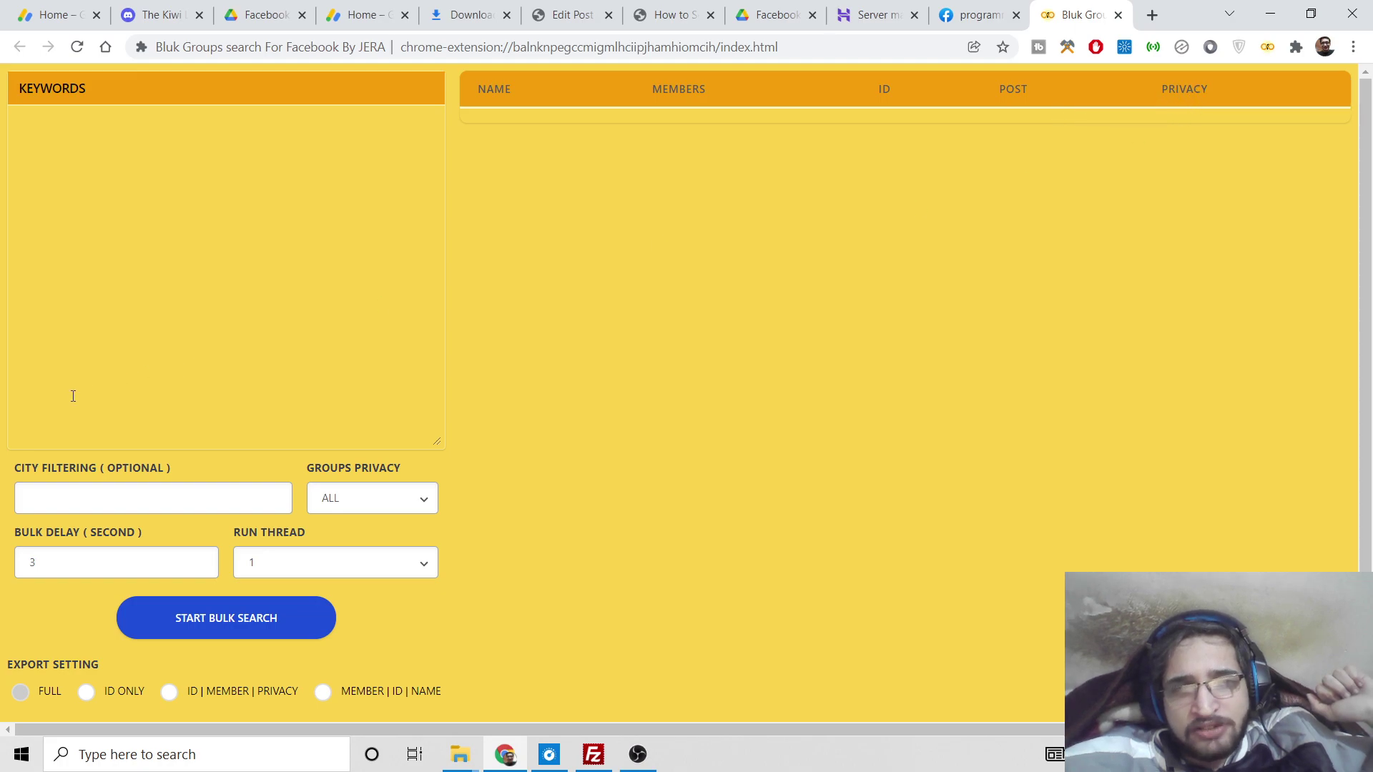
{"action": "left_click", "coordinate": [97, 498]}
{"action": "left_click", "coordinate": [90, 433]}
{"action": "left_click", "coordinate": [91, 503]}
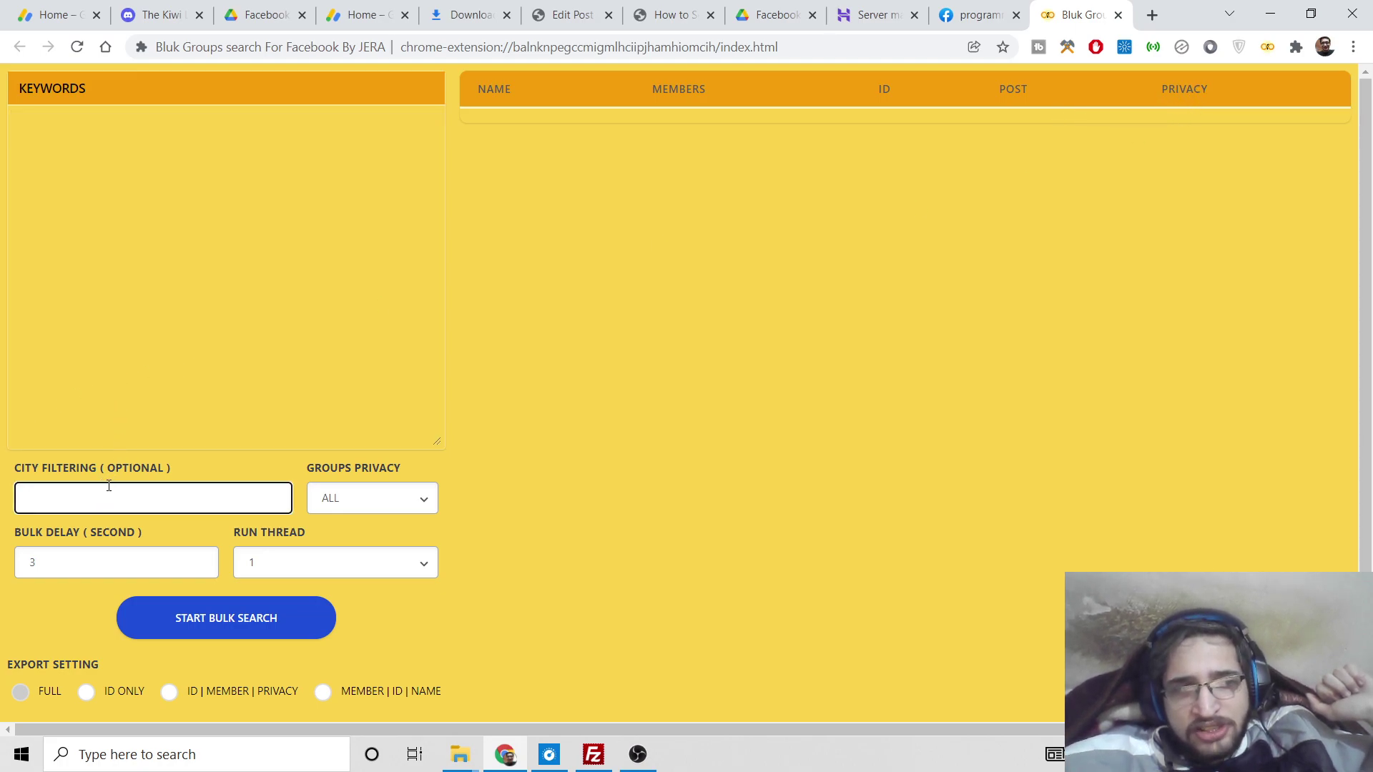
{"action": "left_click", "coordinate": [361, 499]}
{"action": "left_click", "coordinate": [379, 493]}
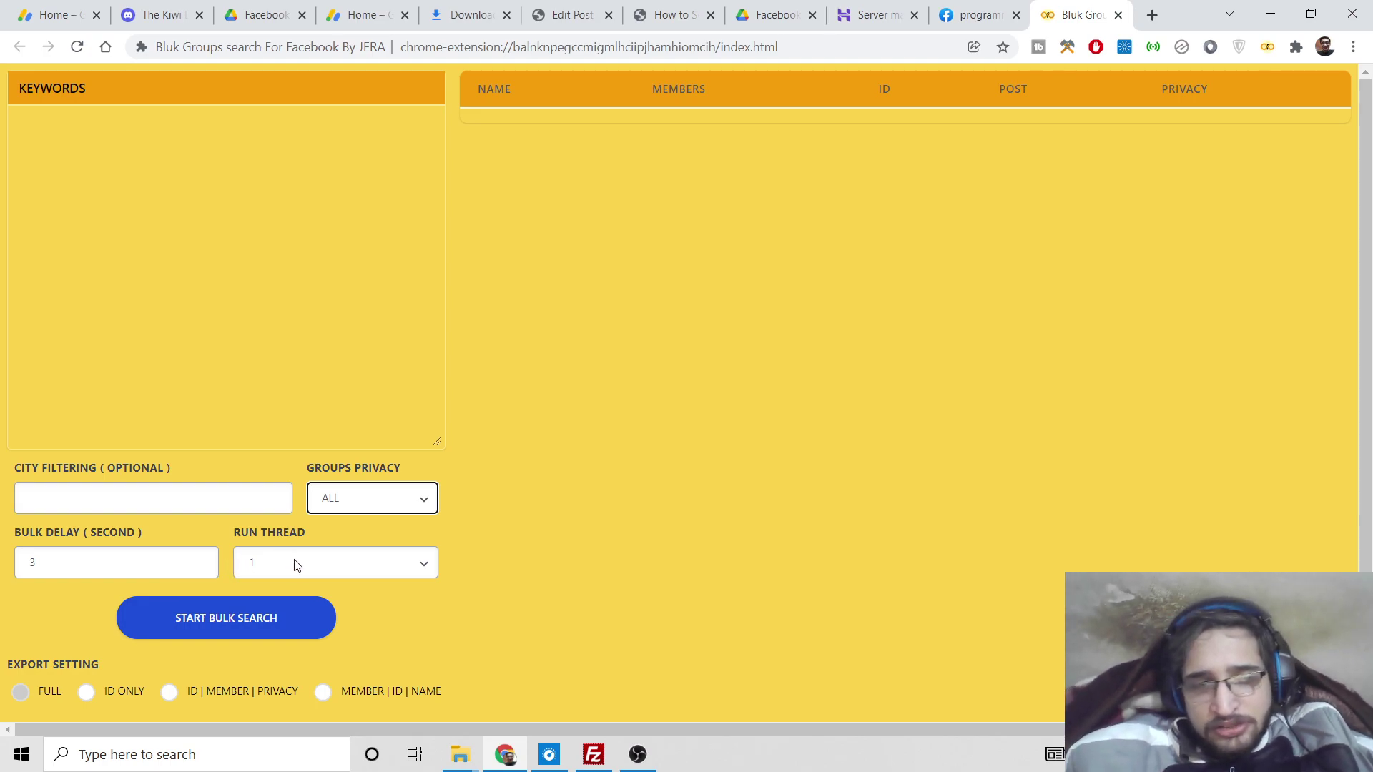
{"action": "left_click", "coordinate": [265, 255]}
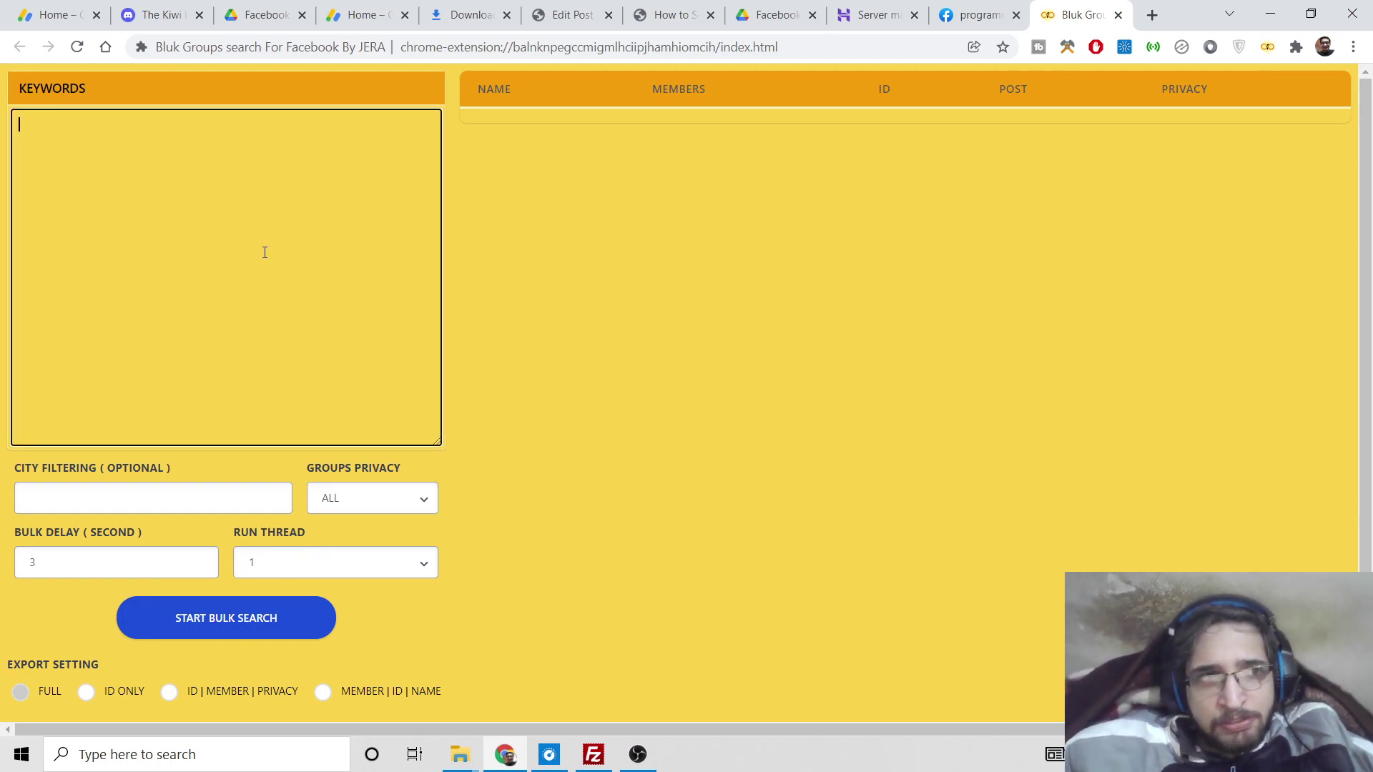
- Enter the keyword javascript, leave City Filtering empty, and start the bulk group search
{"action": "type", "text": "programmin"}
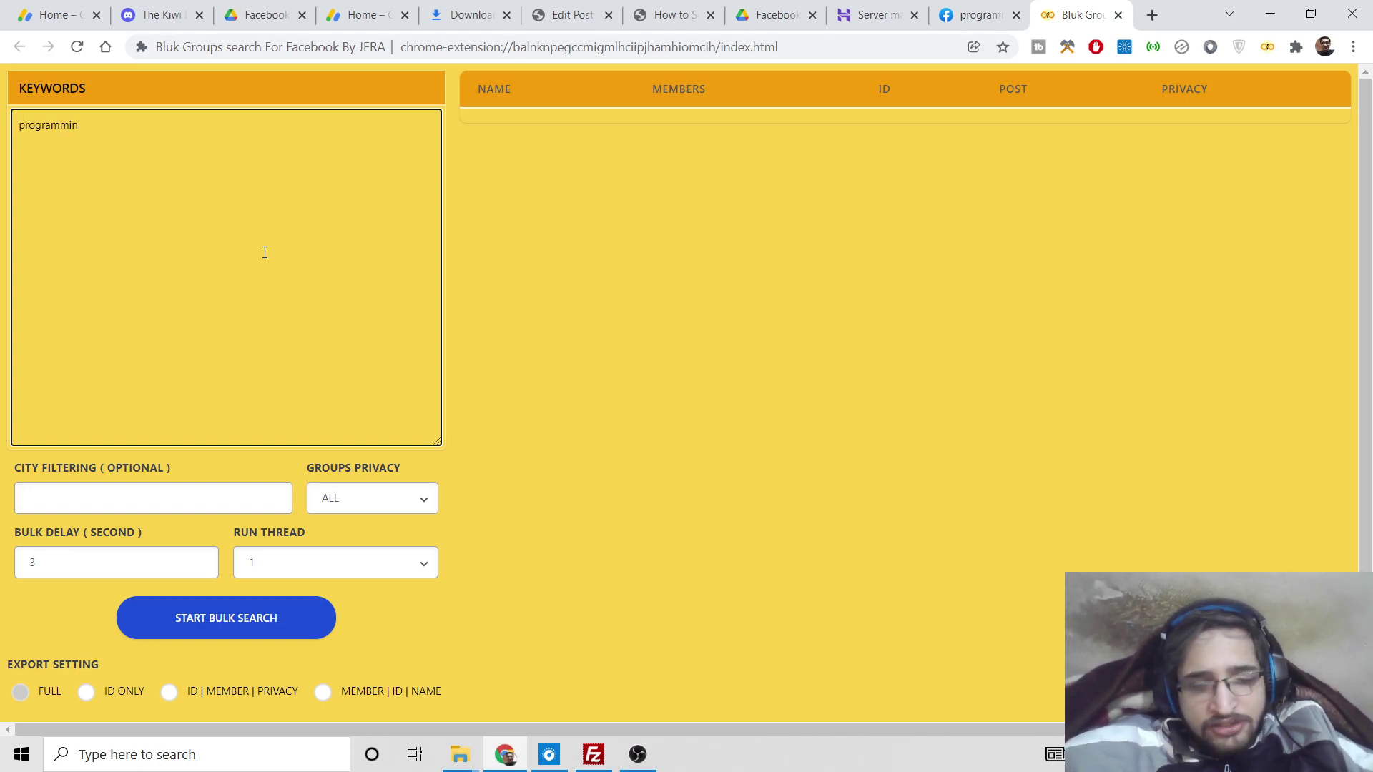
{"action": "key", "text": "BackSpace"}
{"action": "key", "text": "BackSpace"}
{"action": "key", "text": "BackSpace"}
{"action": "key", "text": "BackSpace"}
{"action": "key", "text": "BackSpace"}
{"action": "key", "text": "BackSpace"}
{"action": "key", "text": "BackSpace"}
{"action": "key", "text": "BackSpace"}
{"action": "key", "text": "BackSpace"}
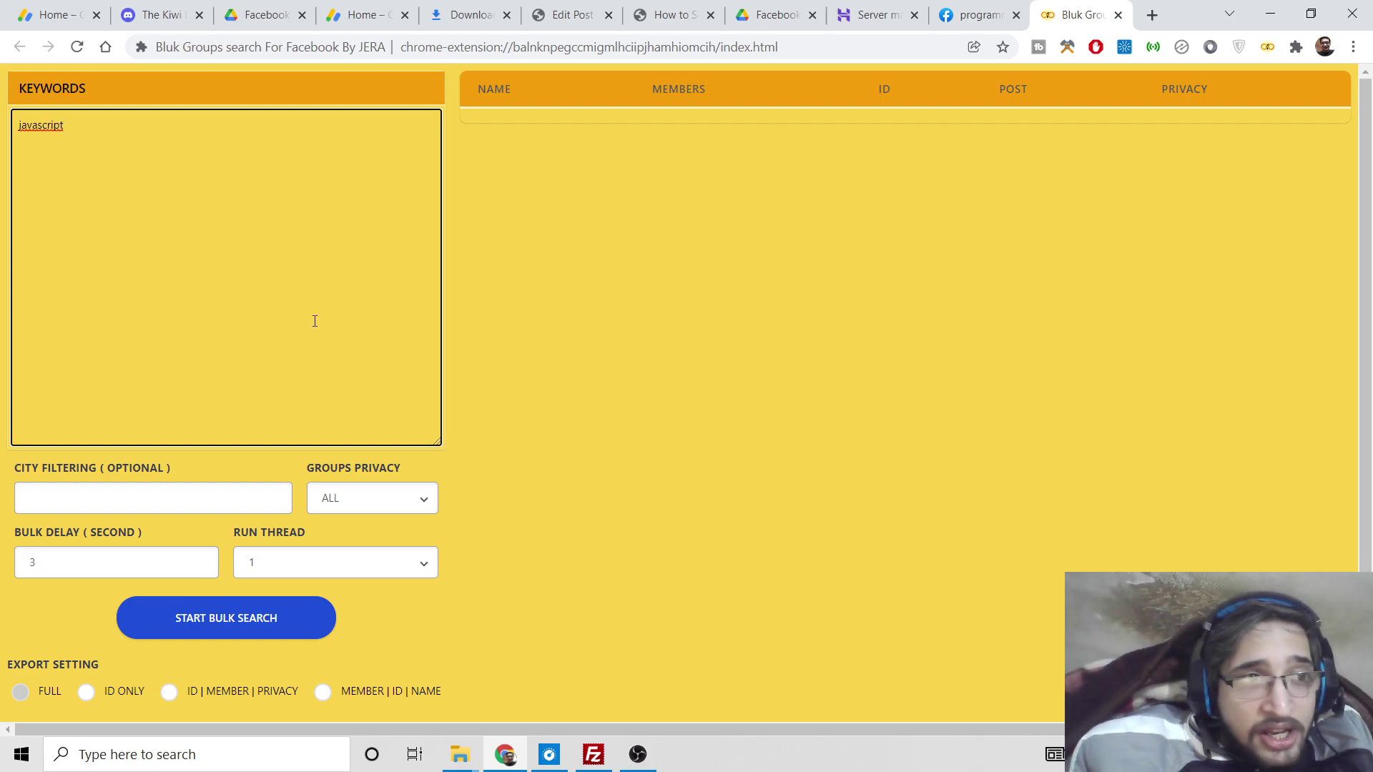
{"action": "left_click", "coordinate": [138, 501]}
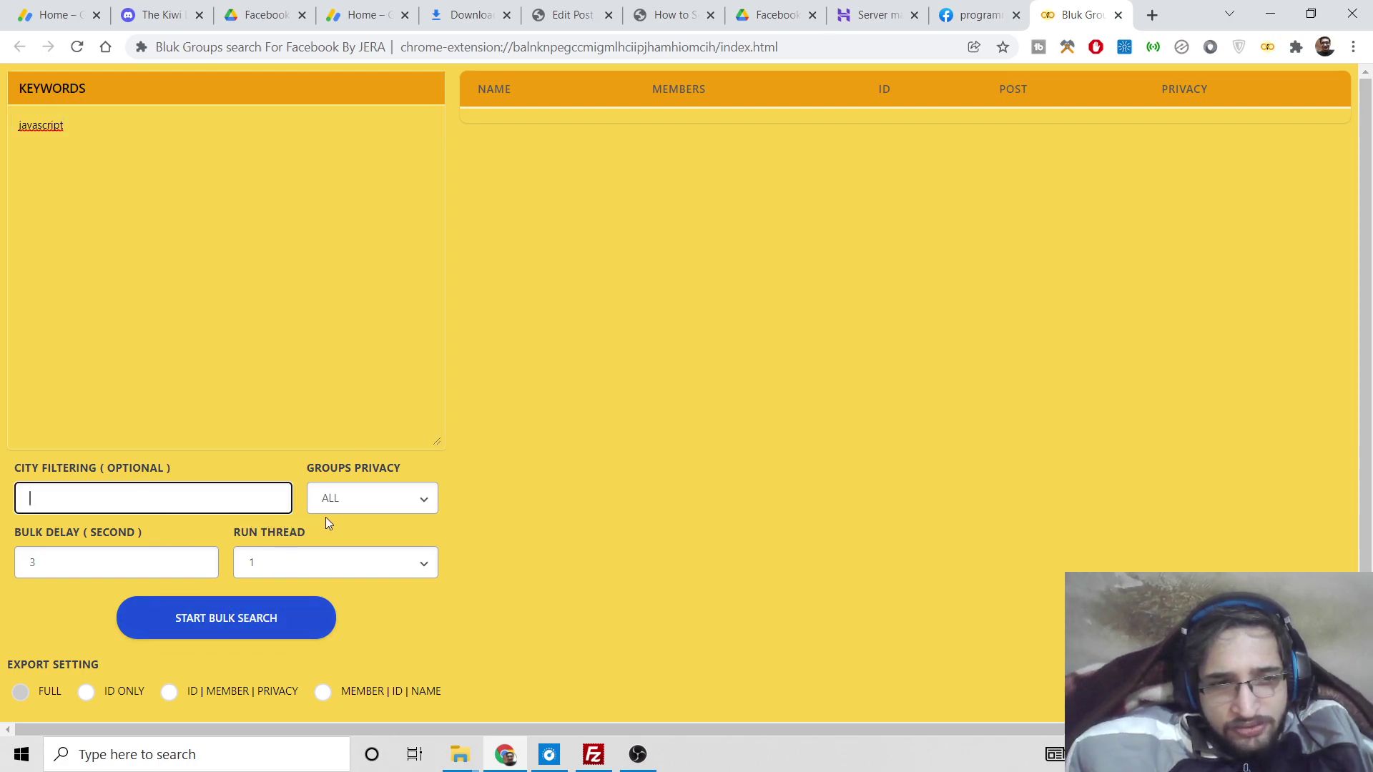
{"action": "left_click", "coordinate": [200, 626]}
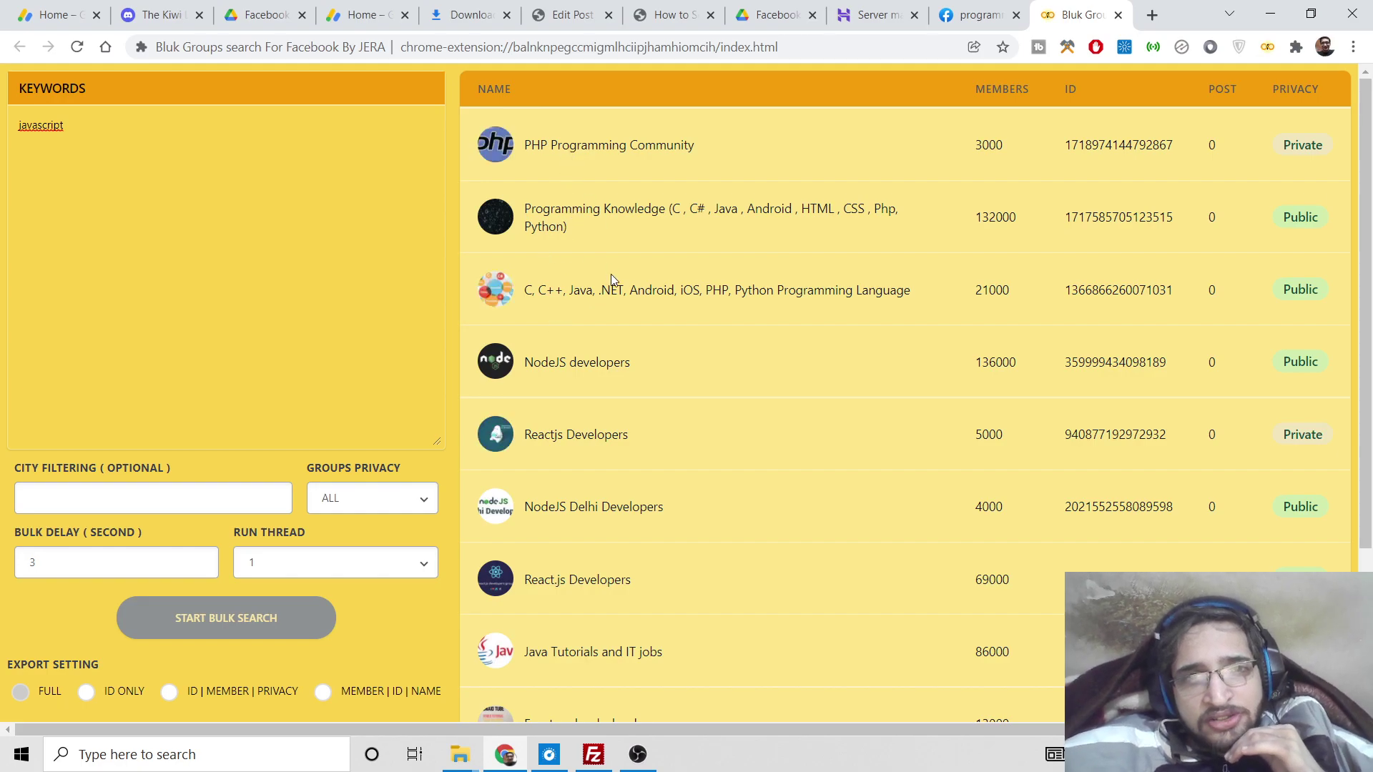
{"action": "scroll", "coordinate": [632, 271], "scroll_direction": "down", "scroll_amount": 3}
{"action": "scroll", "coordinate": [738, 380], "scroll_direction": "up", "scroll_amount": 3}
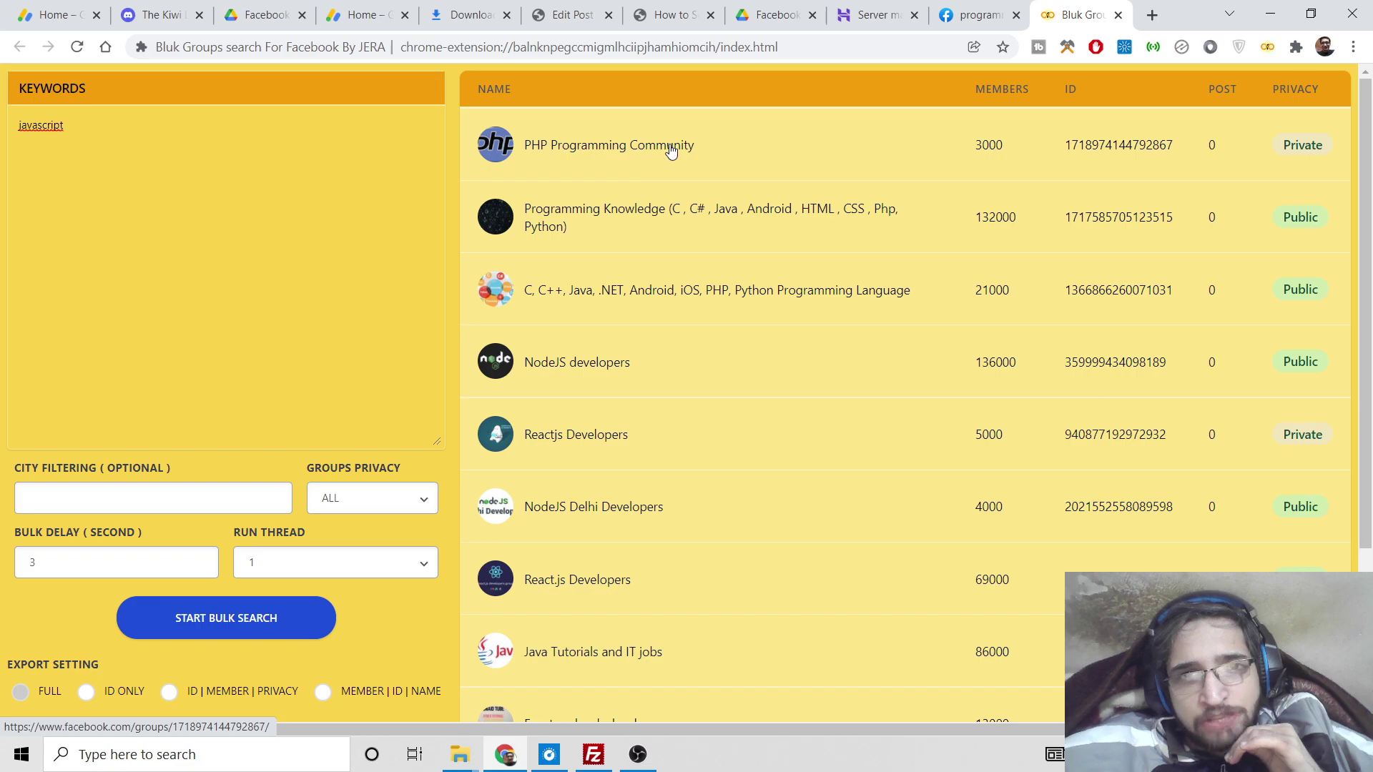
{"action": "scroll", "coordinate": [642, 272], "scroll_direction": "down", "scroll_amount": 3}
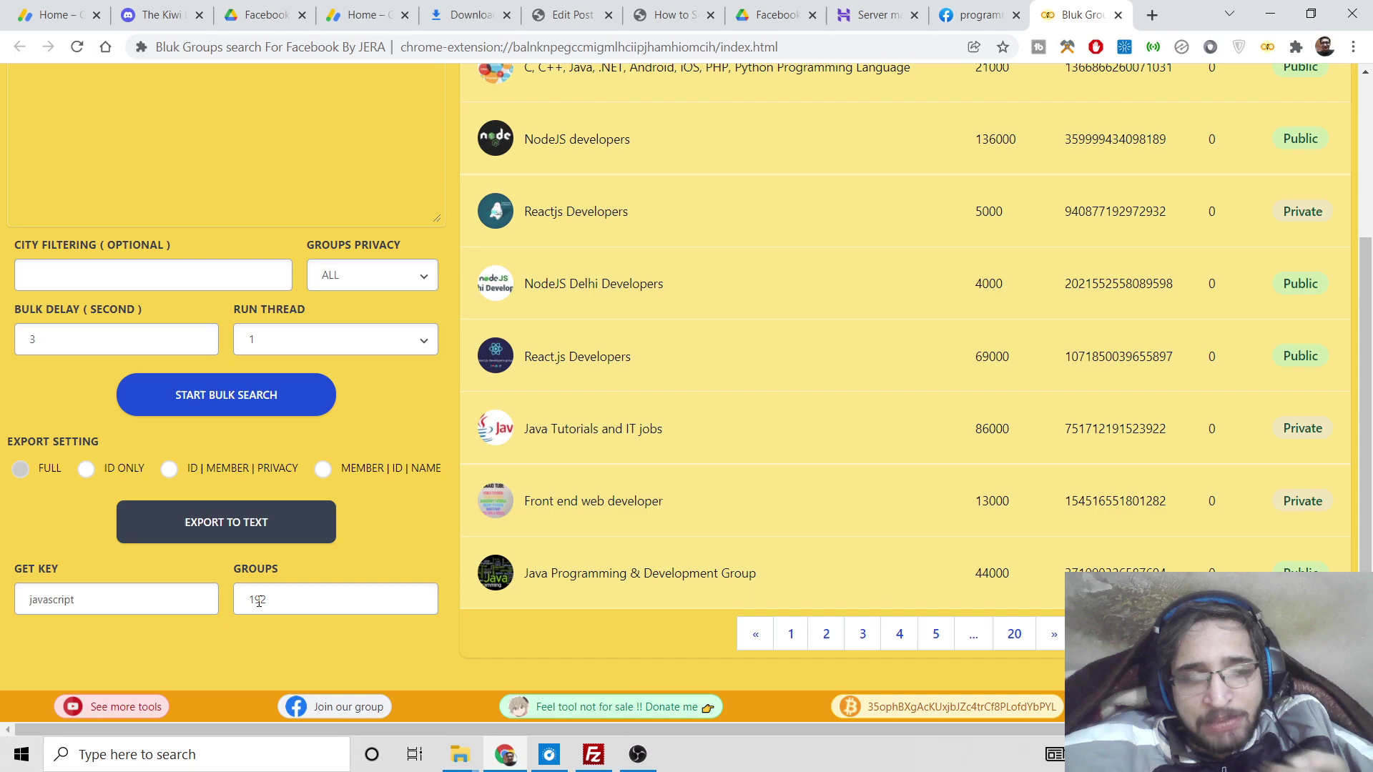
{"action": "scroll", "coordinate": [465, 480], "scroll_direction": "up", "scroll_amount": 3}
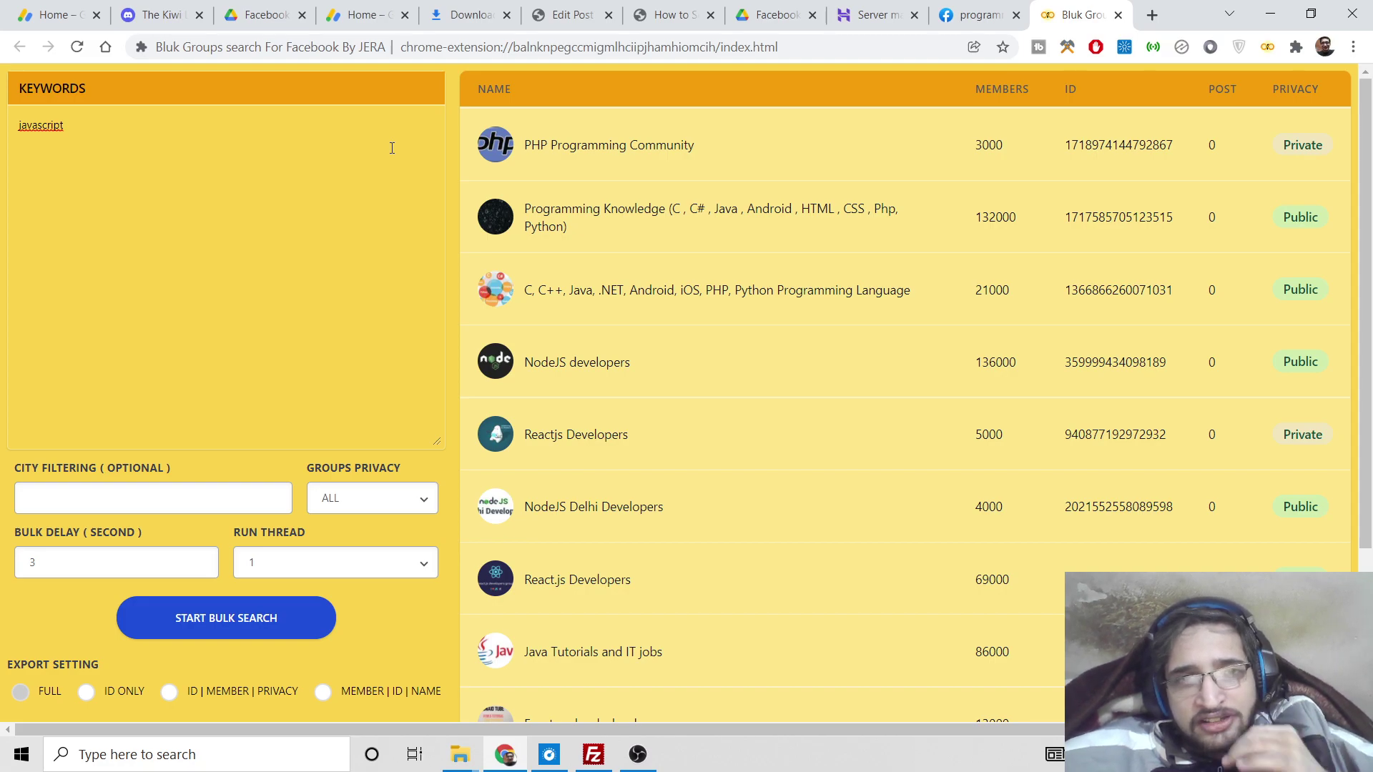
- Open PHP Programming Community in a new tab and browse it before returning to the results
{"action": "right_click", "coordinate": [605, 144]}
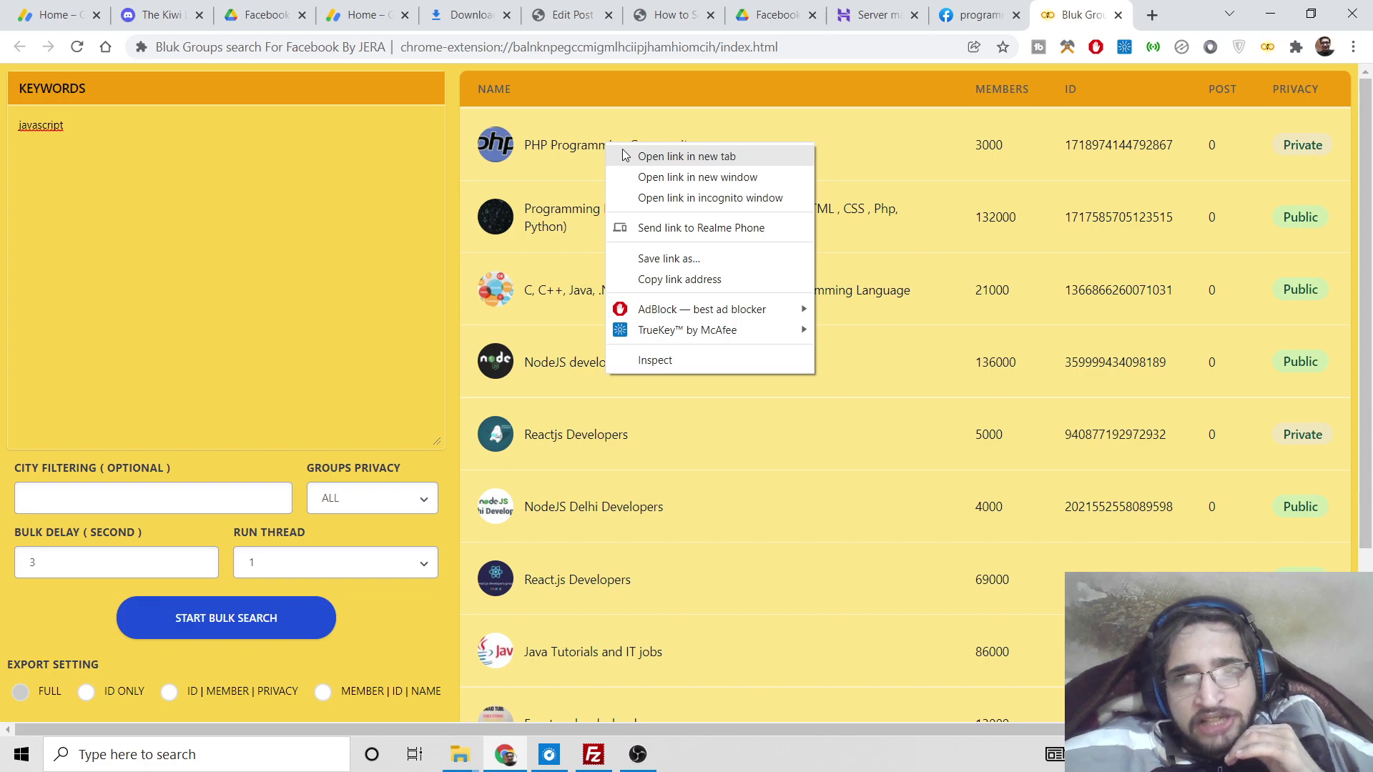
{"action": "left_click", "coordinate": [686, 155]}
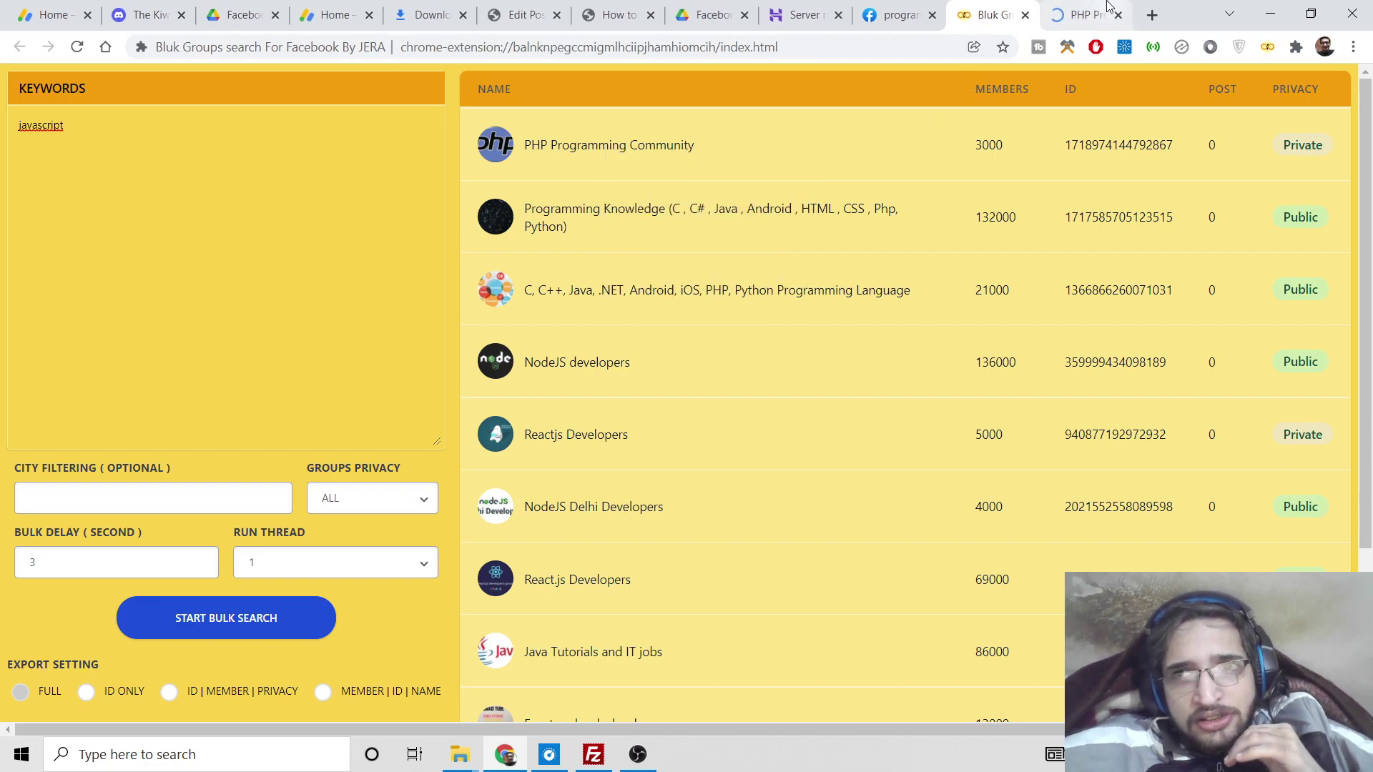
{"action": "left_click", "coordinate": [1107, 9]}
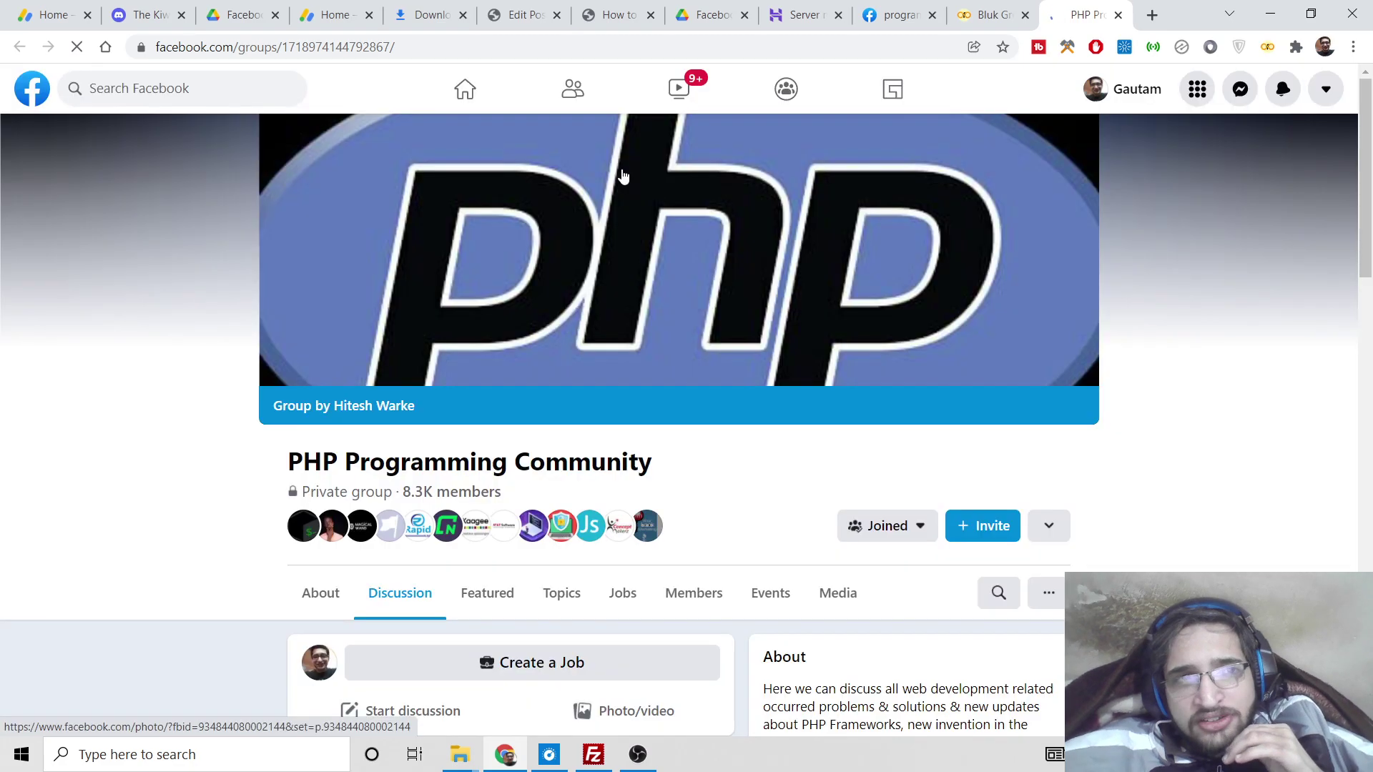
{"action": "scroll", "coordinate": [654, 244], "scroll_direction": "down", "scroll_amount": 7}
{"action": "scroll", "coordinate": [665, 236], "scroll_direction": "up", "scroll_amount": 5}
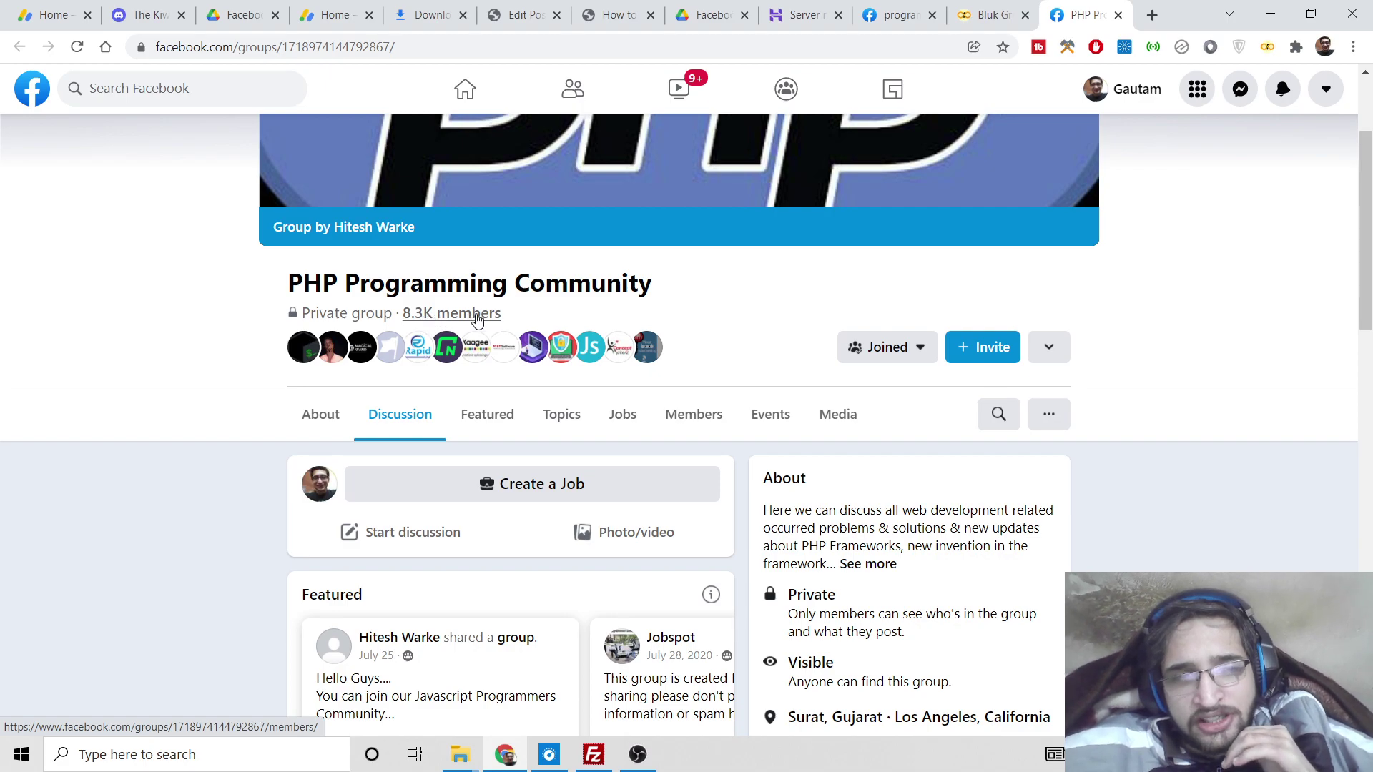
{"action": "scroll", "coordinate": [790, 357], "scroll_direction": "down", "scroll_amount": 7}
{"action": "scroll", "coordinate": [795, 350], "scroll_direction": "down", "scroll_amount": 3}
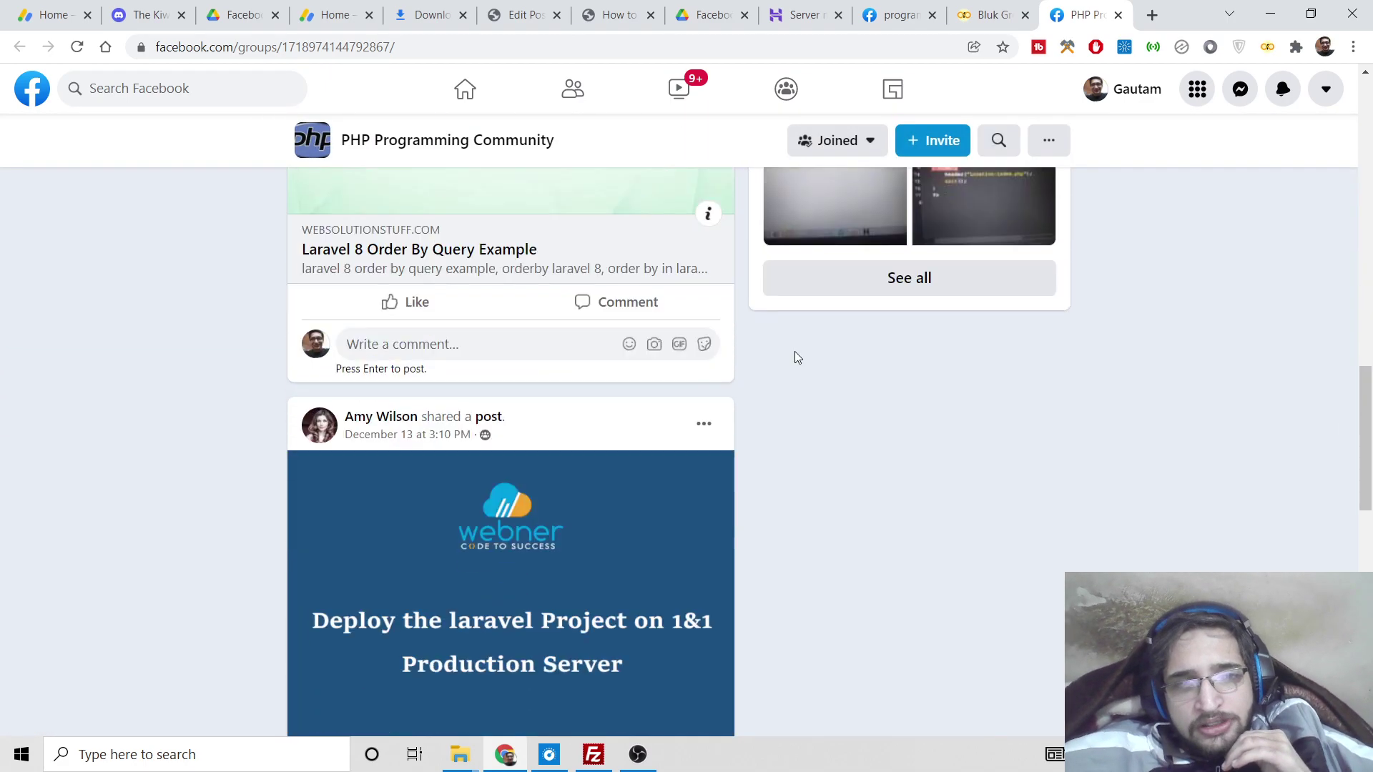
{"action": "scroll", "coordinate": [794, 357], "scroll_direction": "up", "scroll_amount": 10}
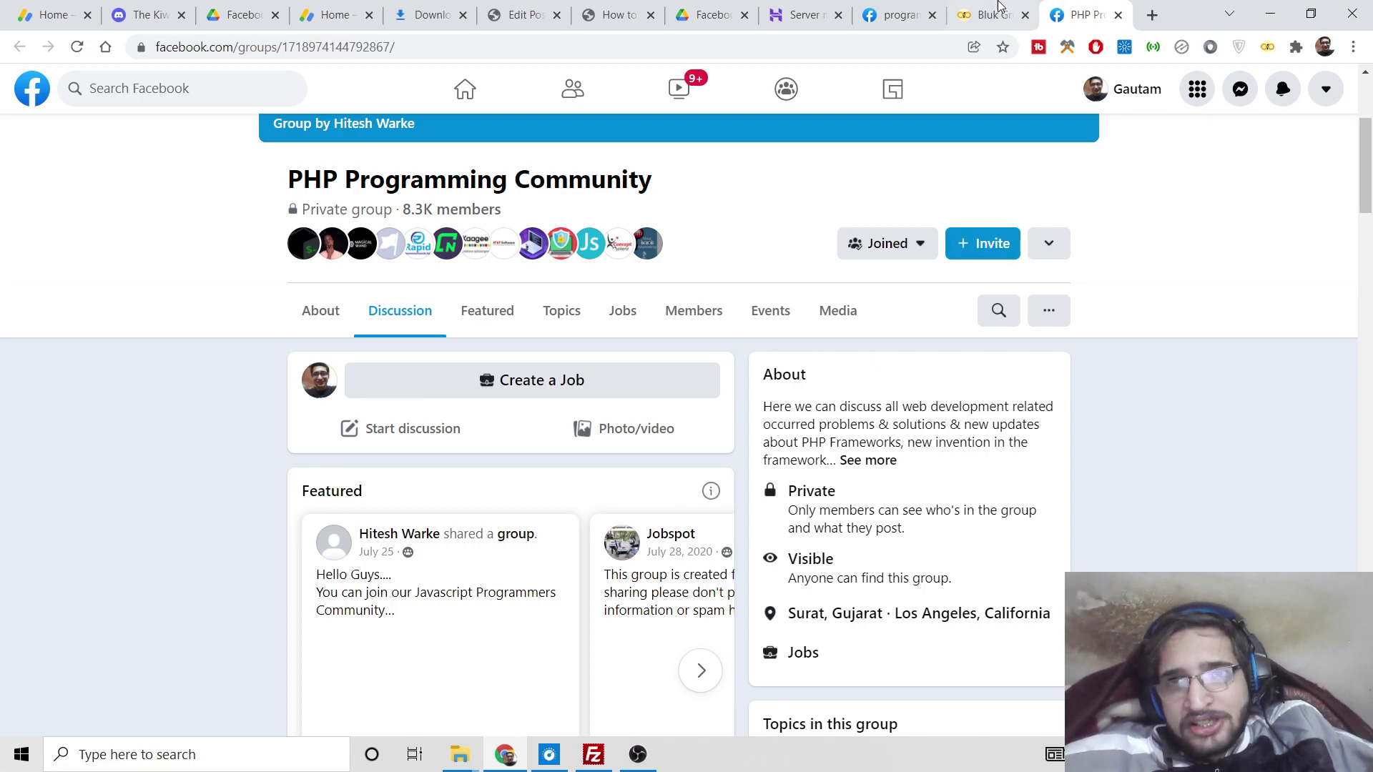
{"action": "left_click", "coordinate": [957, 10]}
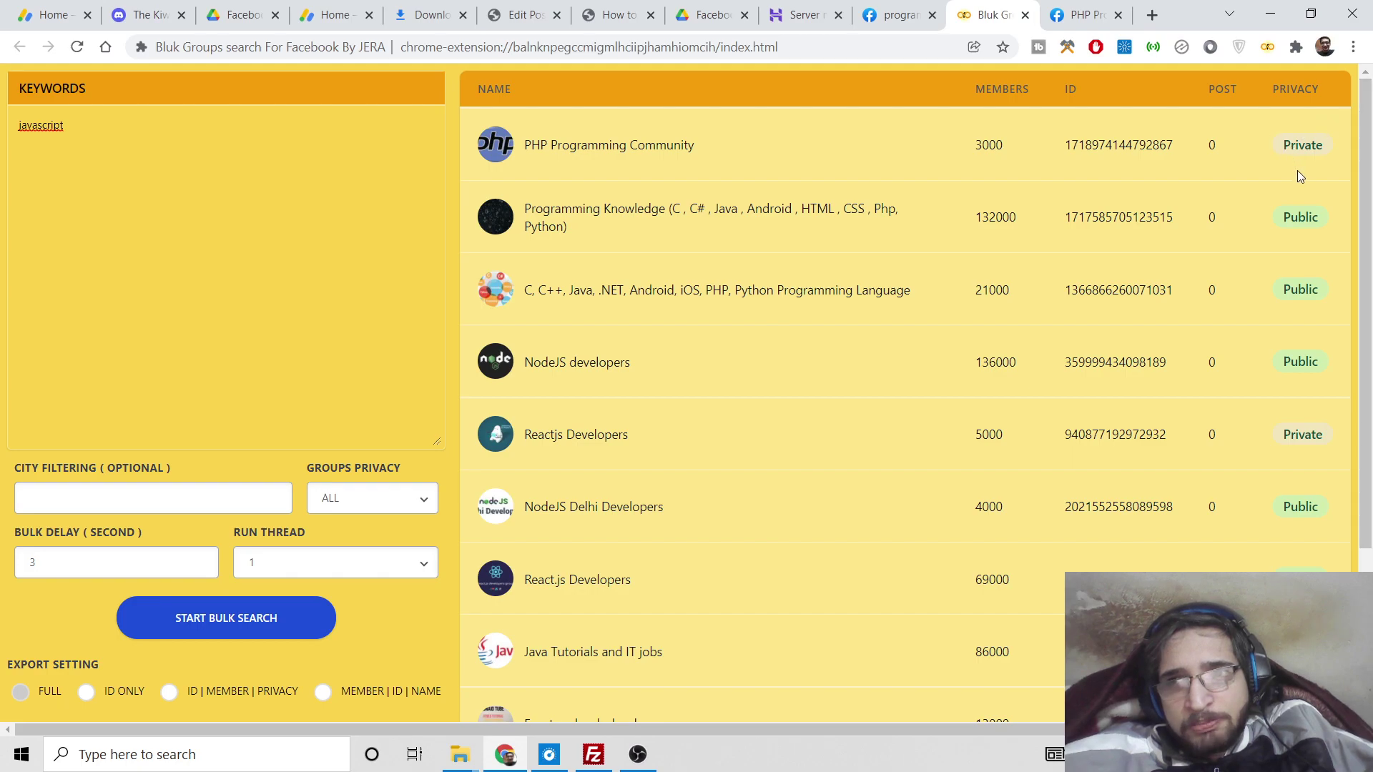
- Open the NodeJS developers group in a new tab and look through it
{"action": "scroll", "coordinate": [1344, 263], "scroll_direction": "down", "scroll_amount": 2}
{"action": "scroll", "coordinate": [1240, 146], "scroll_direction": "up", "scroll_amount": 2}
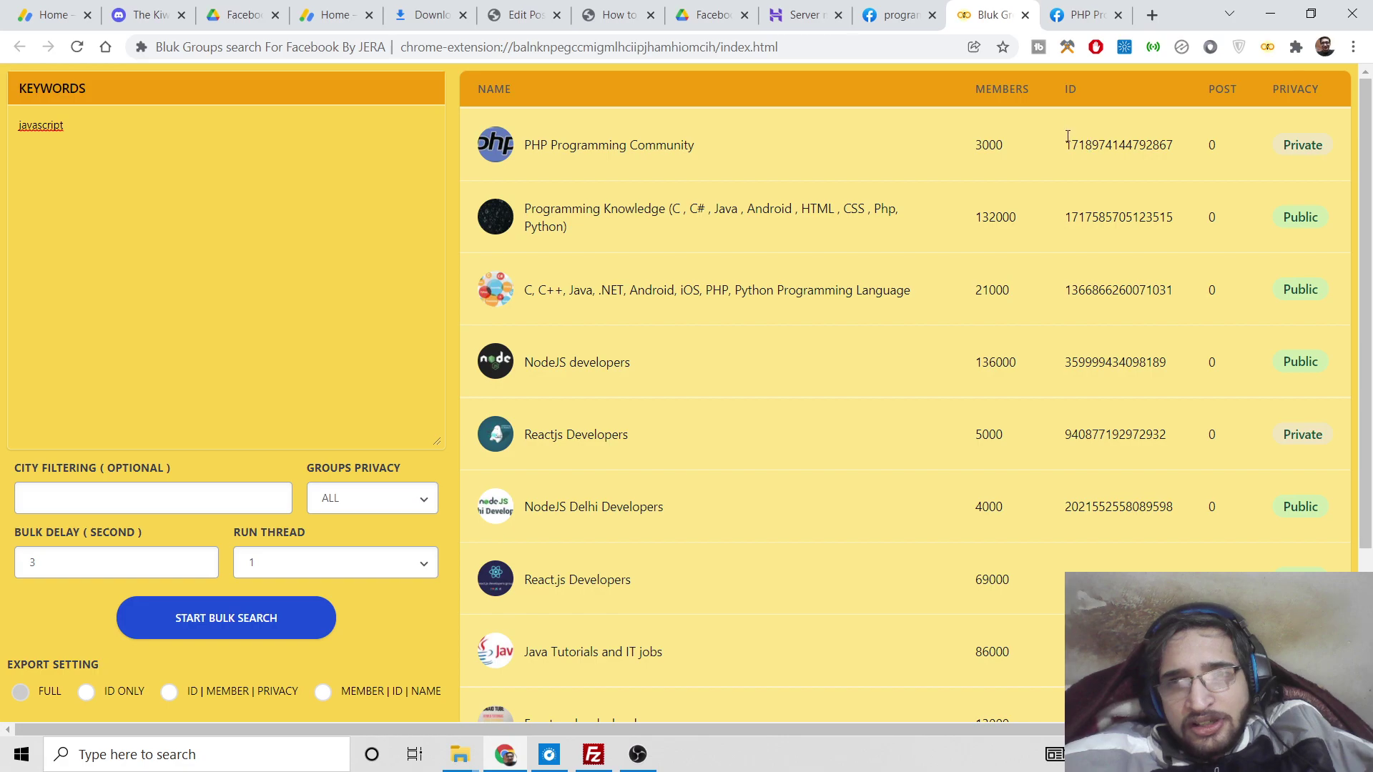
{"action": "right_click", "coordinate": [579, 361]}
{"action": "left_click", "coordinate": [629, 372]}
{"action": "left_click", "coordinate": [1001, 12]}
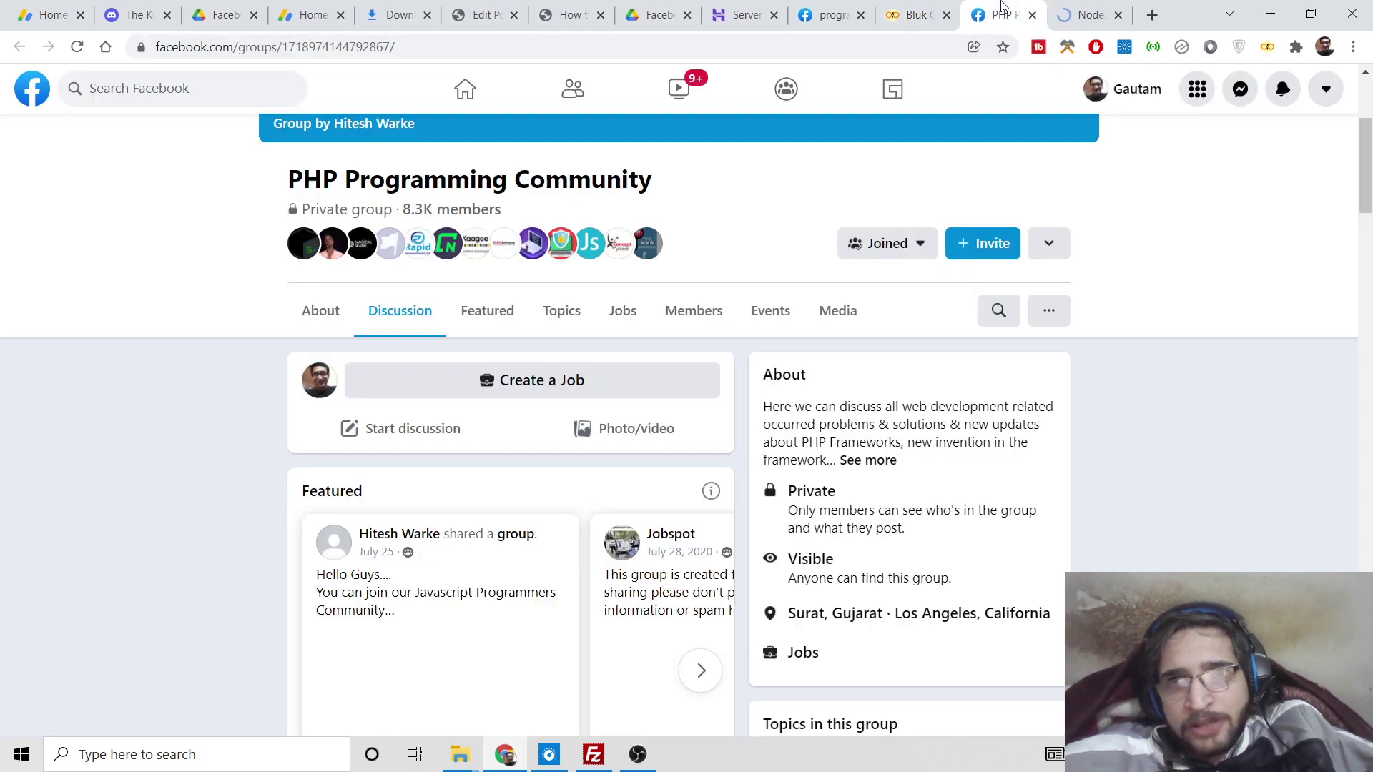
{"action": "left_click", "coordinate": [1083, 15]}
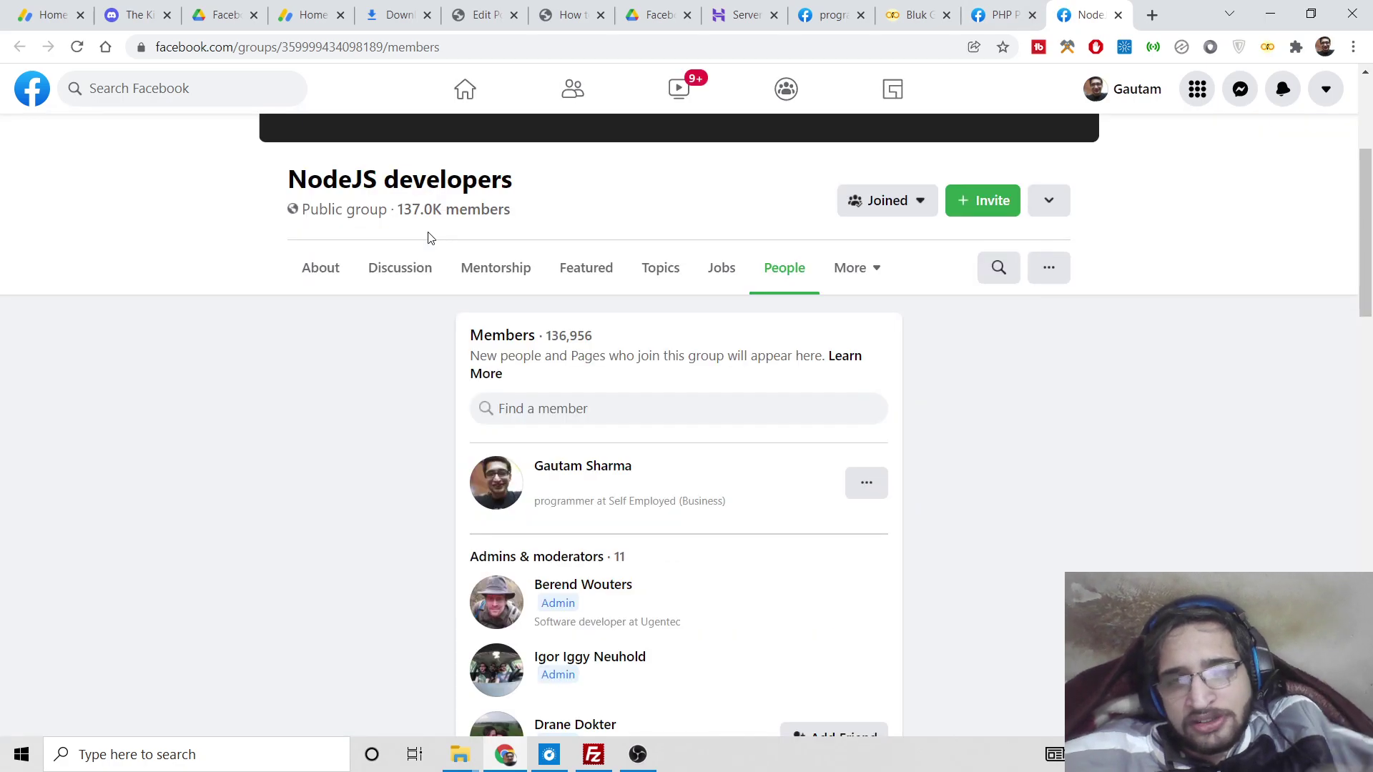
{"action": "scroll", "coordinate": [672, 363], "scroll_direction": "down", "scroll_amount": 10}
{"action": "scroll", "coordinate": [670, 349], "scroll_direction": "up", "scroll_amount": 10}
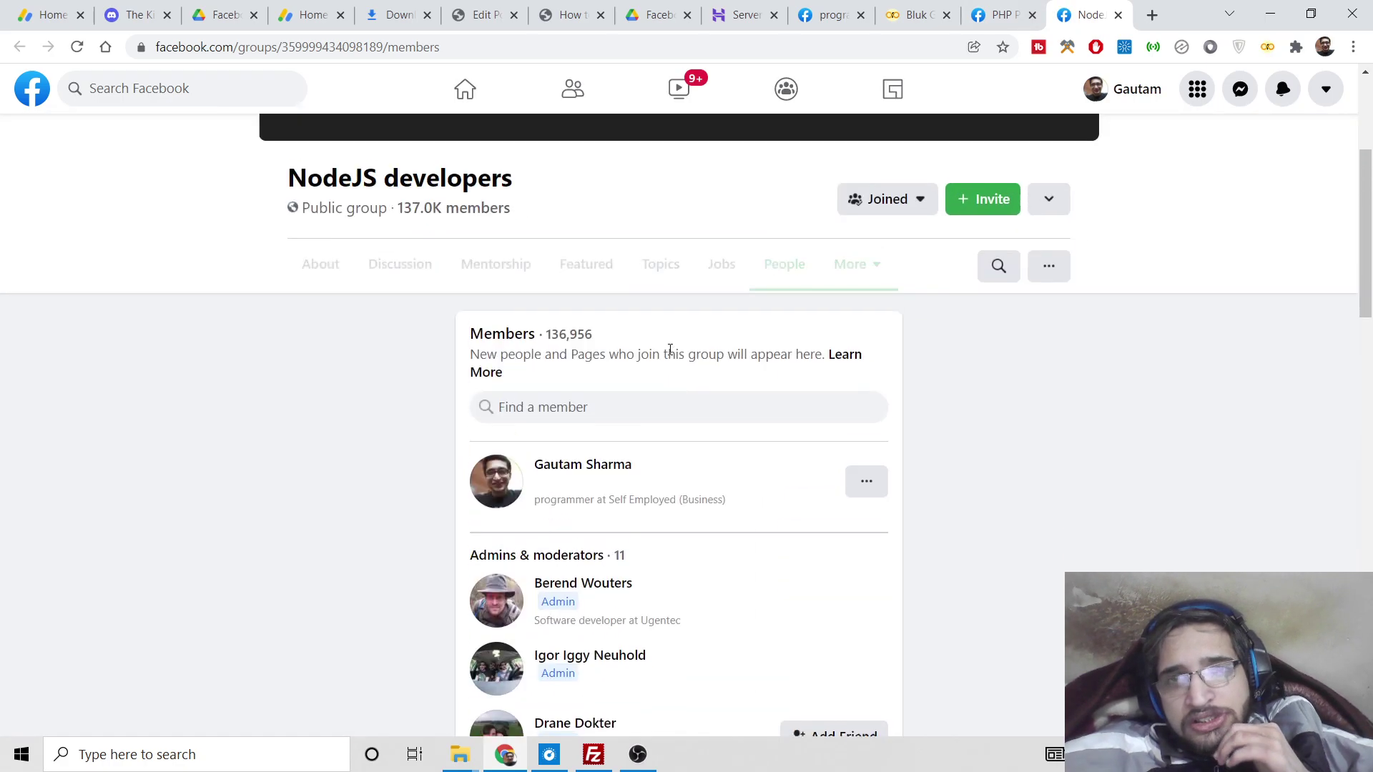
{"action": "left_click", "coordinate": [997, 14]}
{"action": "left_click", "coordinate": [915, 14]}
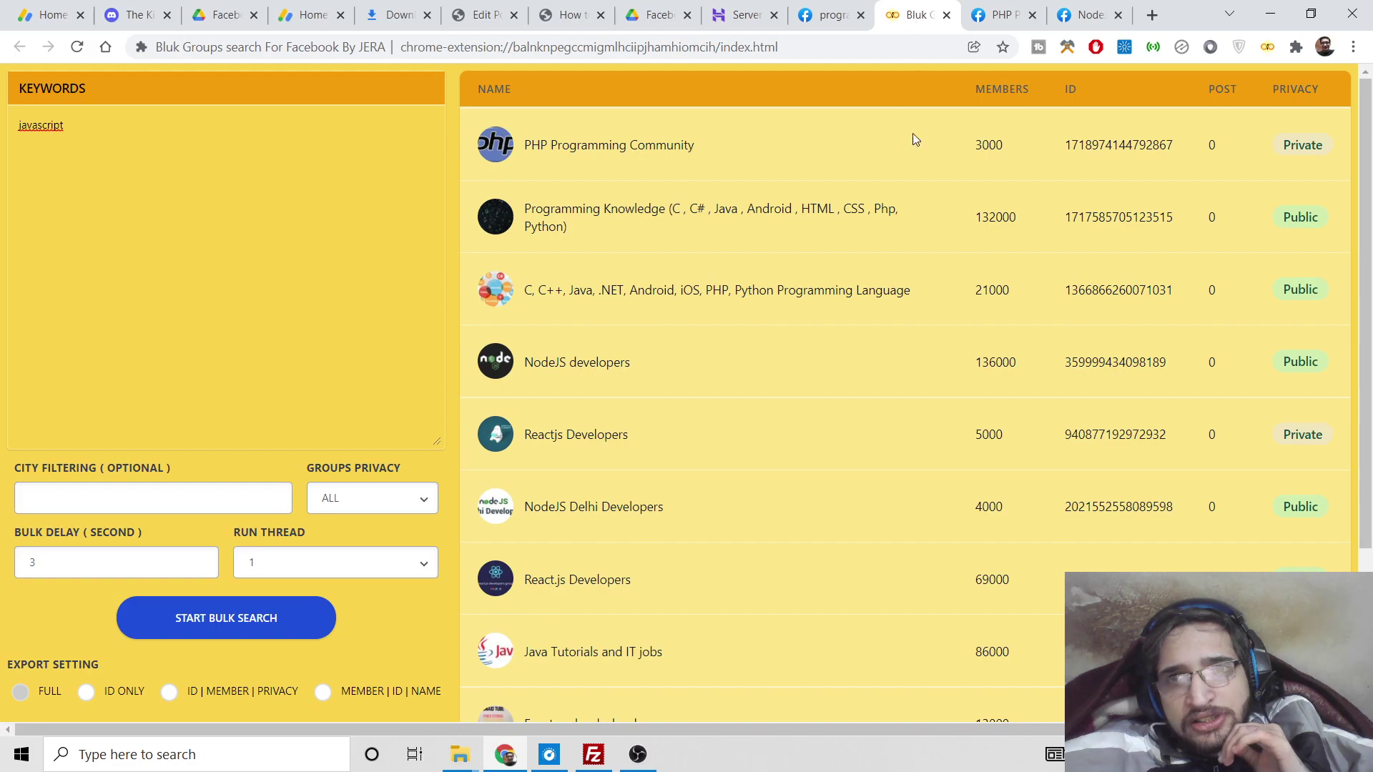
- Jump to the last results page and open Javascript Programming in a new tab to view it
{"action": "scroll", "coordinate": [912, 133], "scroll_direction": "down", "scroll_amount": 3}
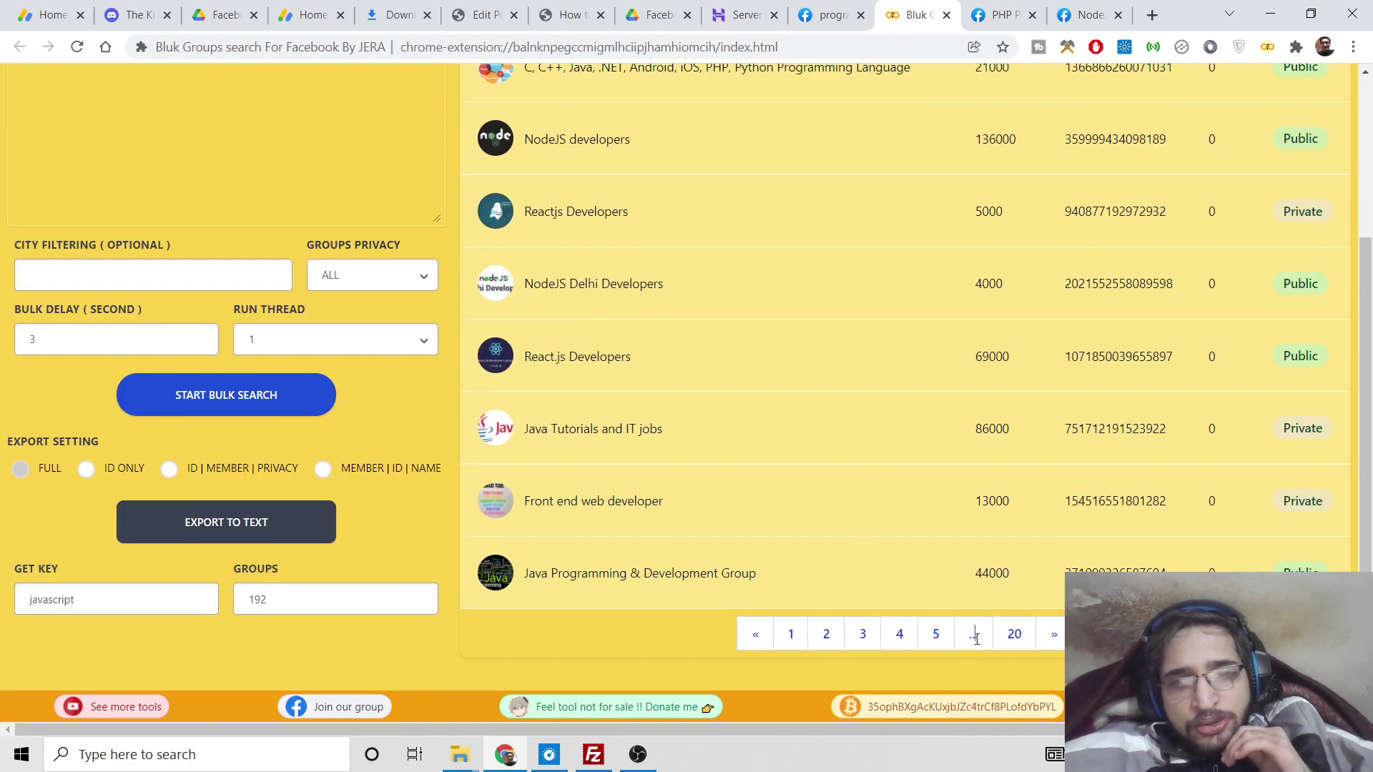
{"action": "left_click", "coordinate": [1008, 635]}
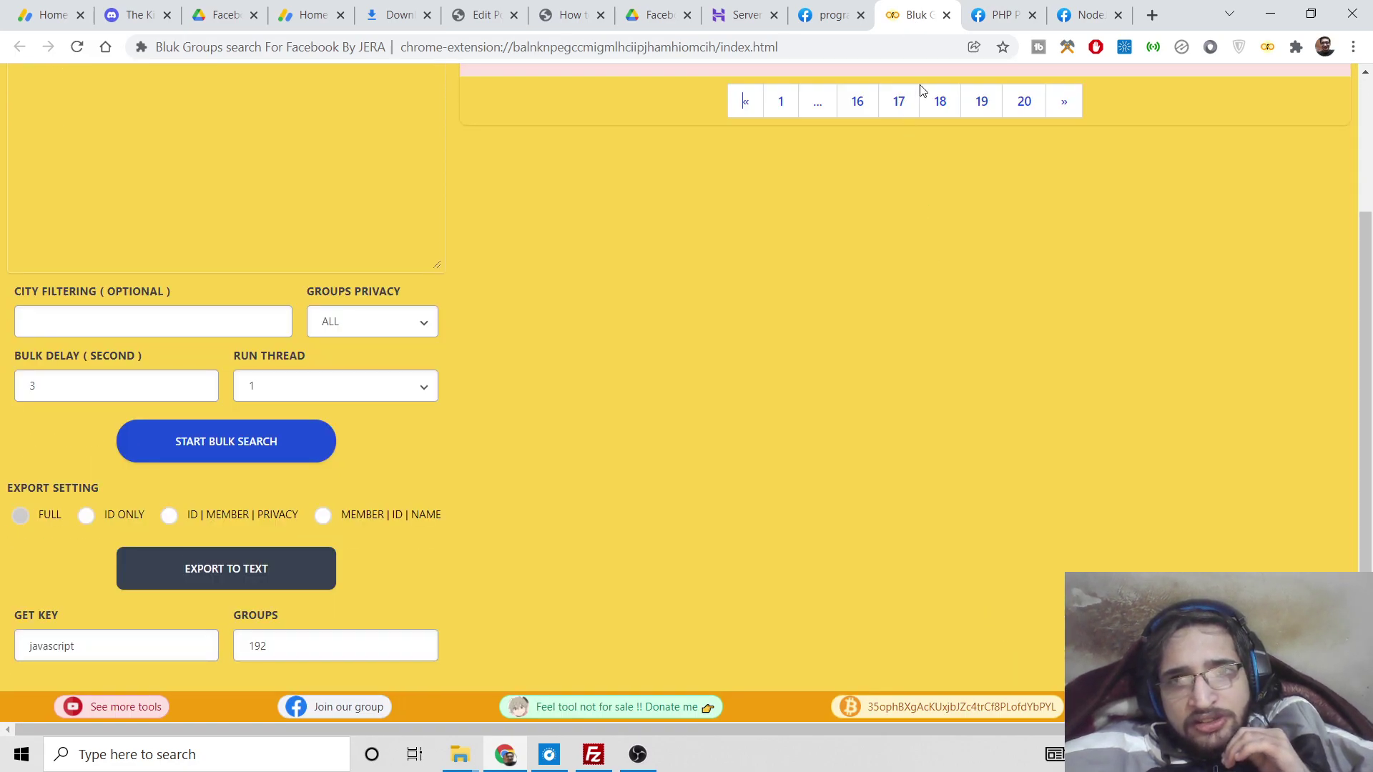
{"action": "scroll", "coordinate": [990, 256], "scroll_direction": "up", "scroll_amount": 2}
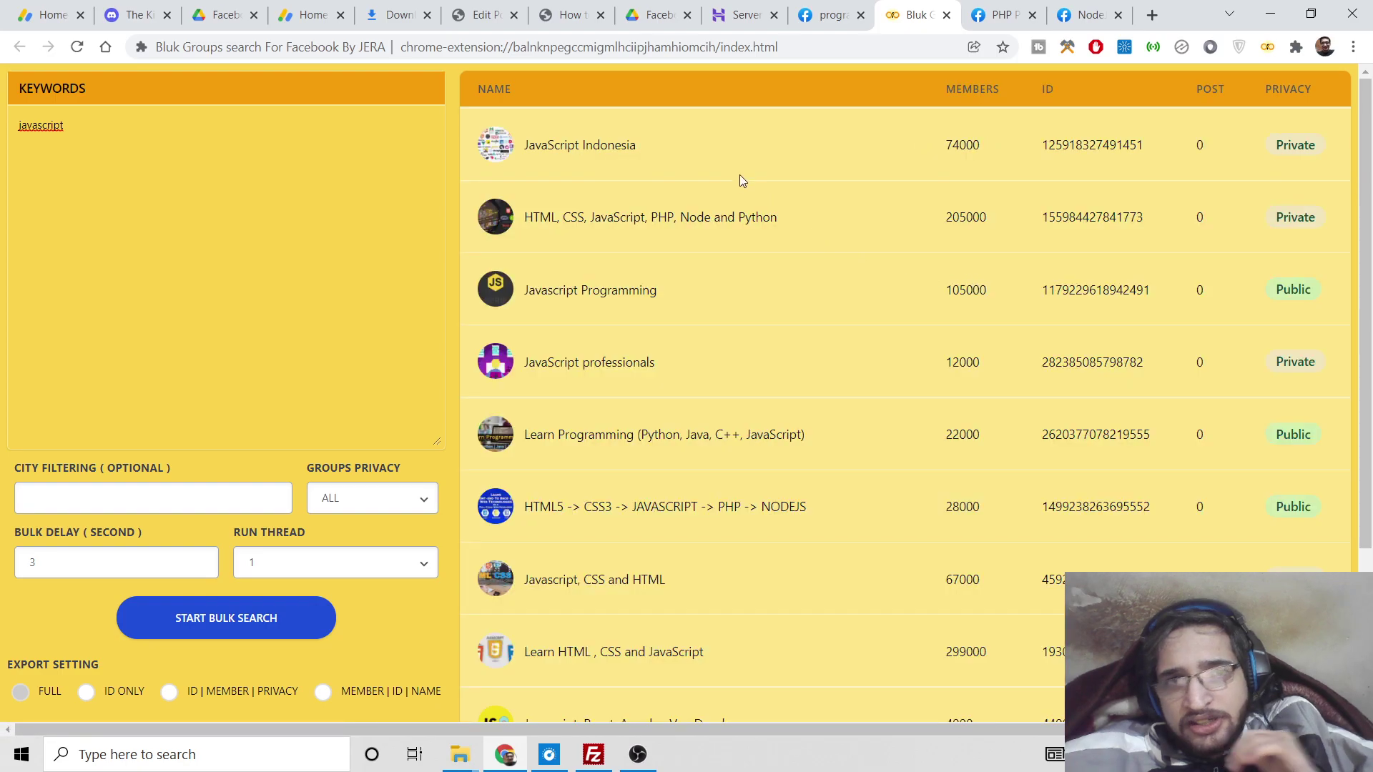
{"action": "right_click", "coordinate": [600, 294]}
{"action": "left_click", "coordinate": [616, 298]}
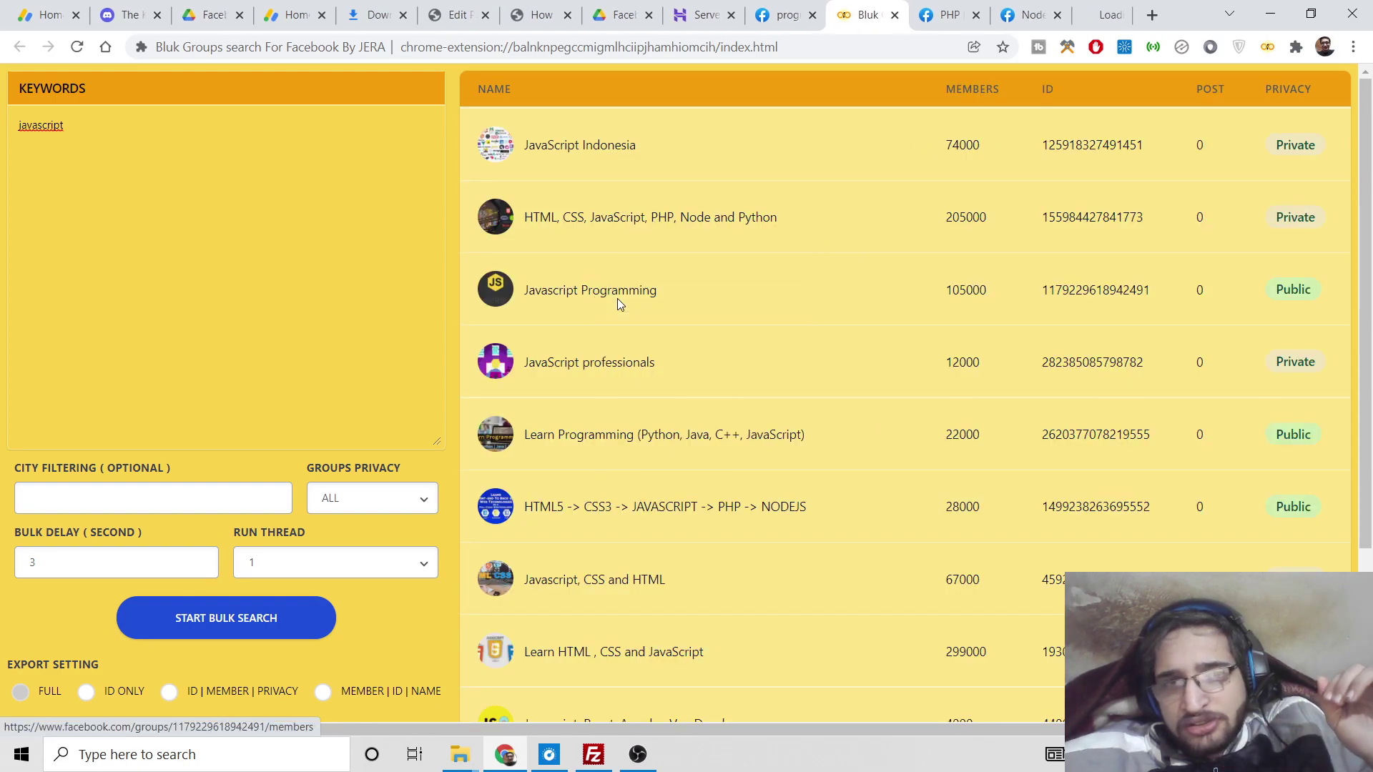
{"action": "left_click", "coordinate": [1076, 13]}
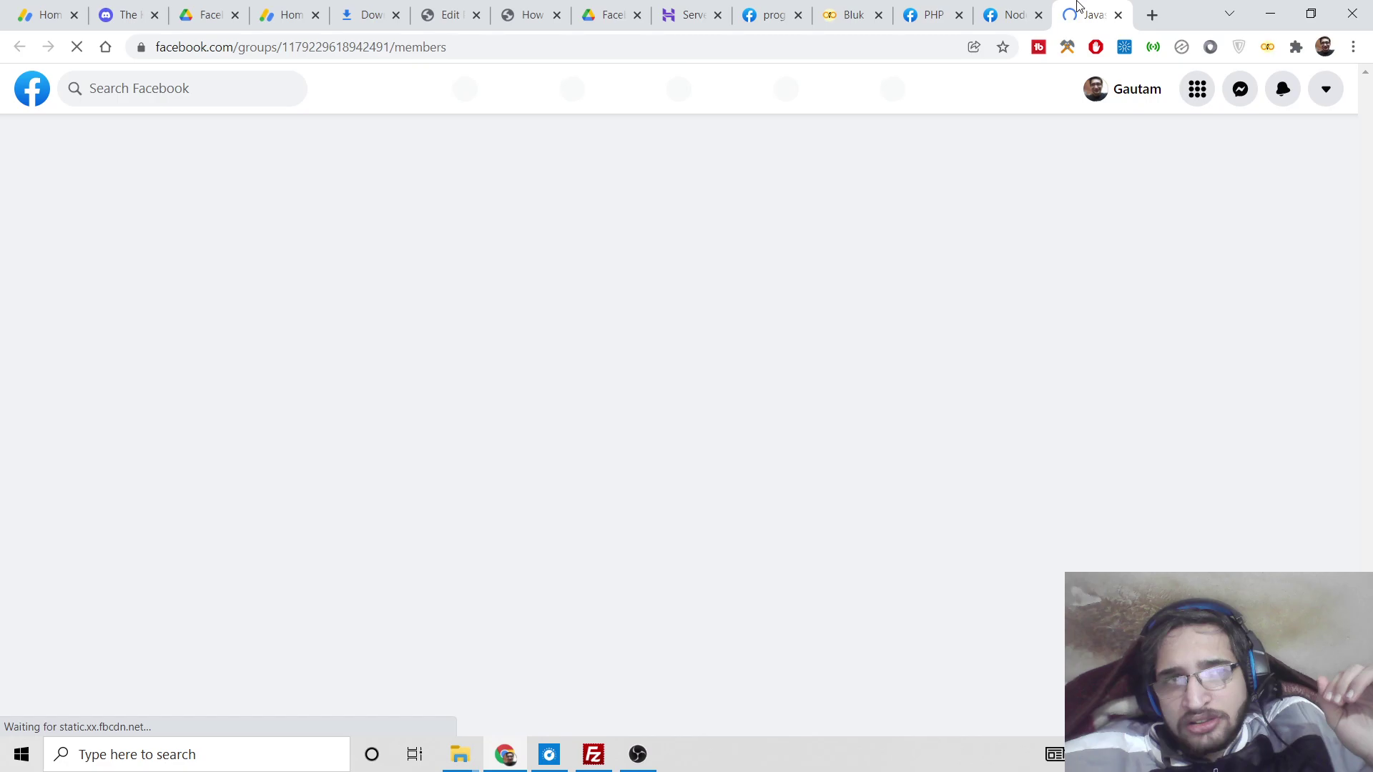
{"action": "scroll", "coordinate": [1095, 223], "scroll_direction": "down", "scroll_amount": 8}
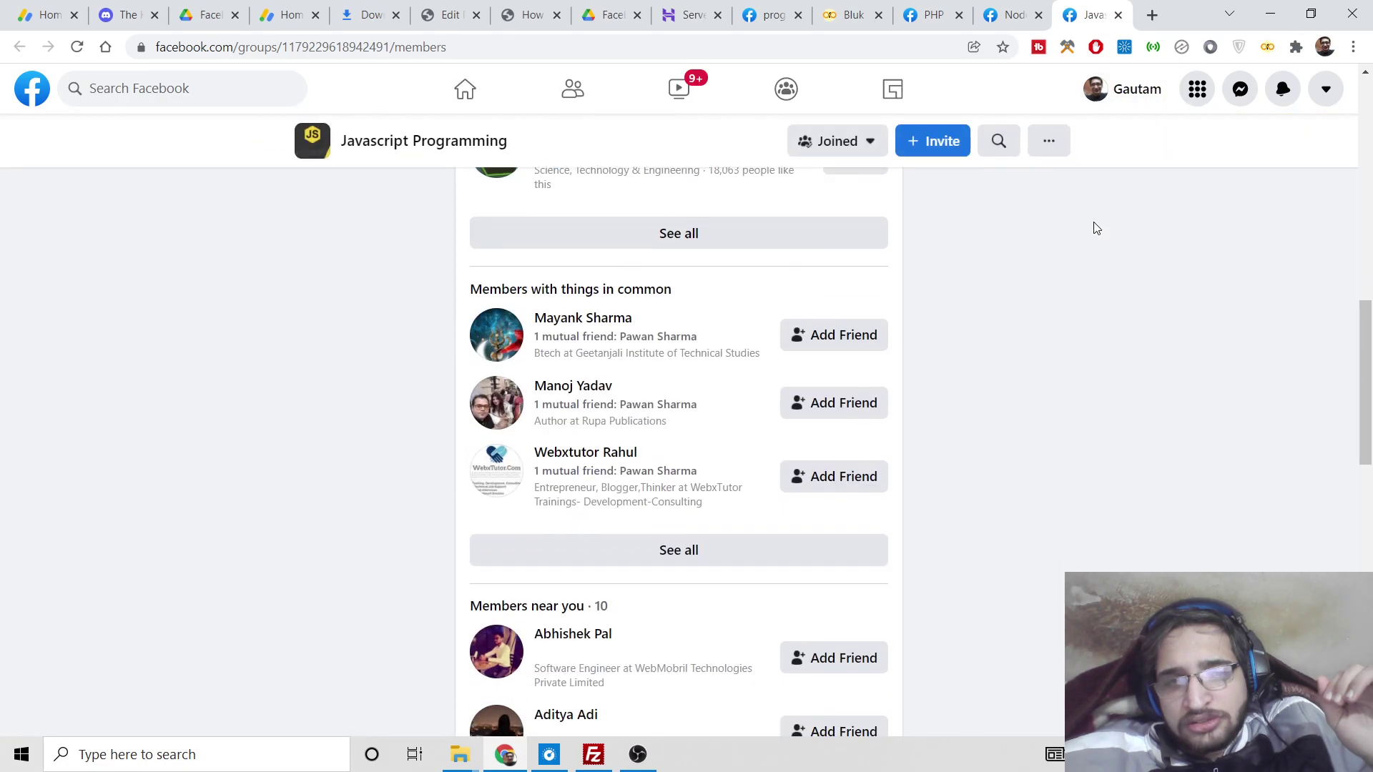
{"action": "scroll", "coordinate": [1095, 224], "scroll_direction": "down", "scroll_amount": 5}
{"action": "scroll", "coordinate": [1095, 224], "scroll_direction": "up", "scroll_amount": 15}
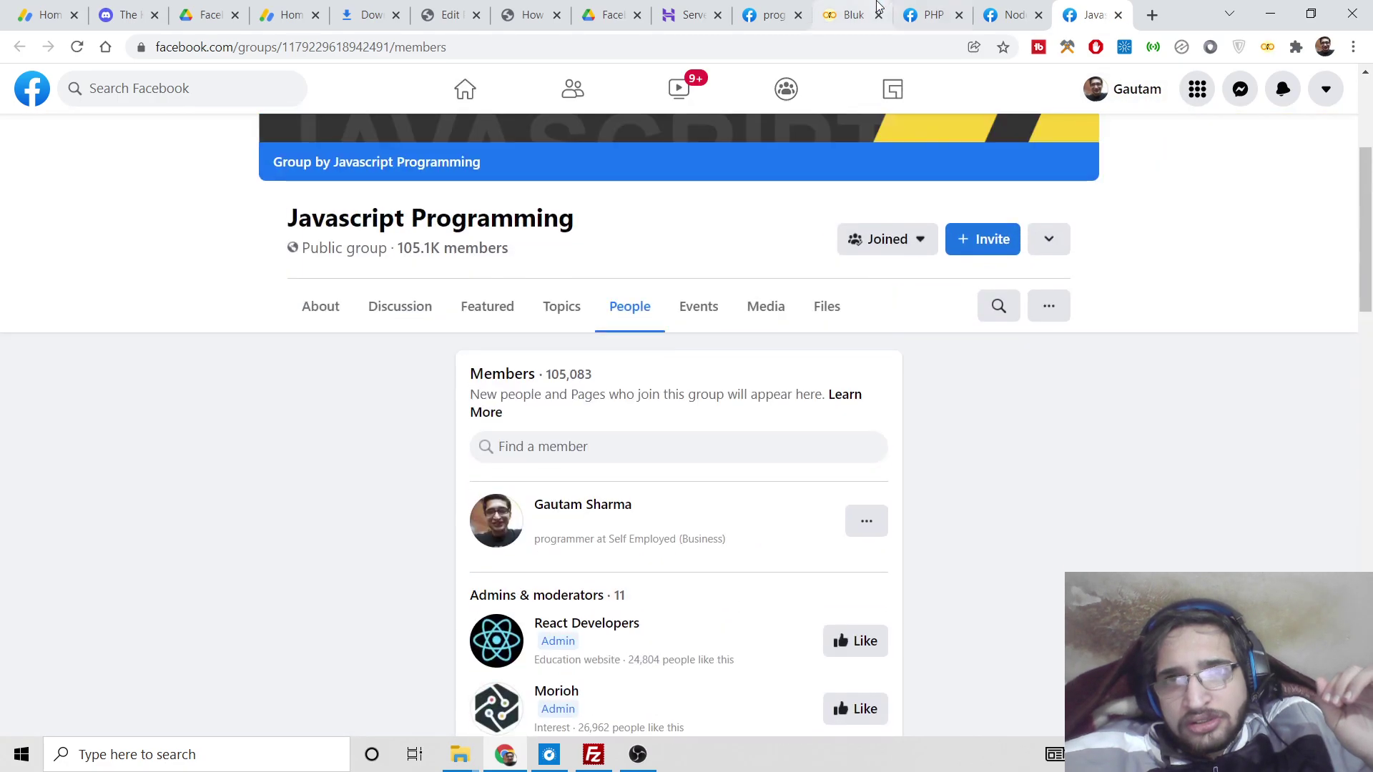
{"action": "left_click", "coordinate": [921, 13]}
{"action": "left_click", "coordinate": [854, 14]}
{"action": "left_click", "coordinate": [154, 500]}
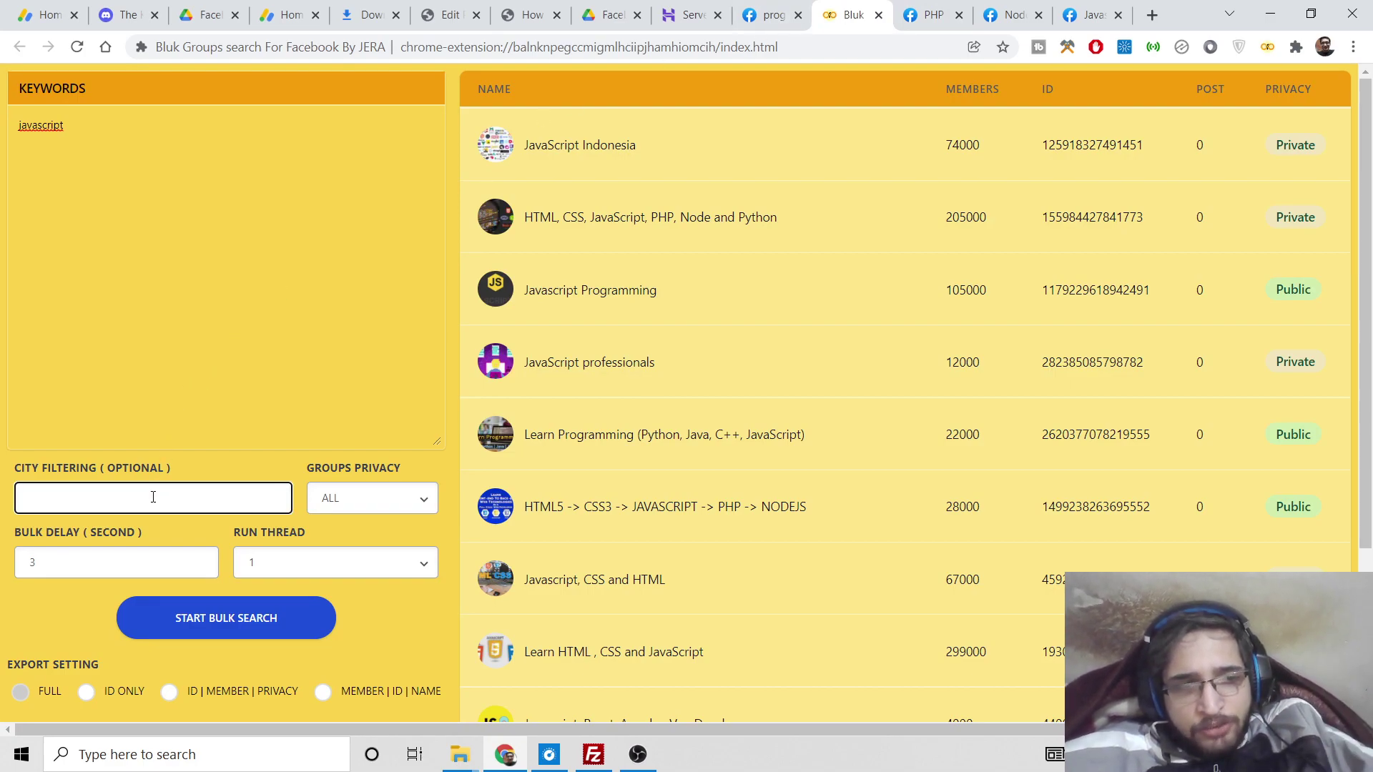
- Export the 192 found groups to JSON and view the file on Chrome's Downloads page
{"action": "scroll", "coordinate": [482, 598], "scroll_direction": "down", "scroll_amount": 3}
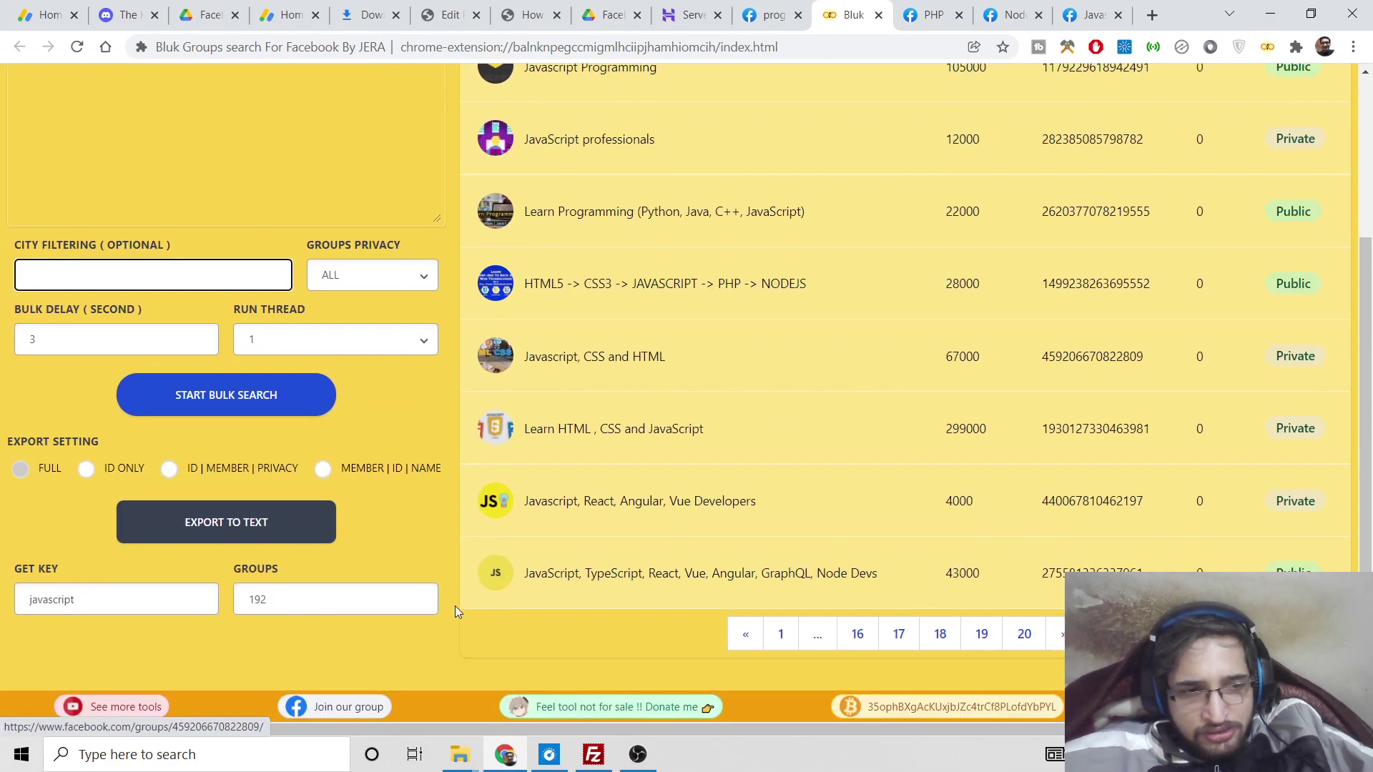
{"action": "left_click", "coordinate": [247, 530]}
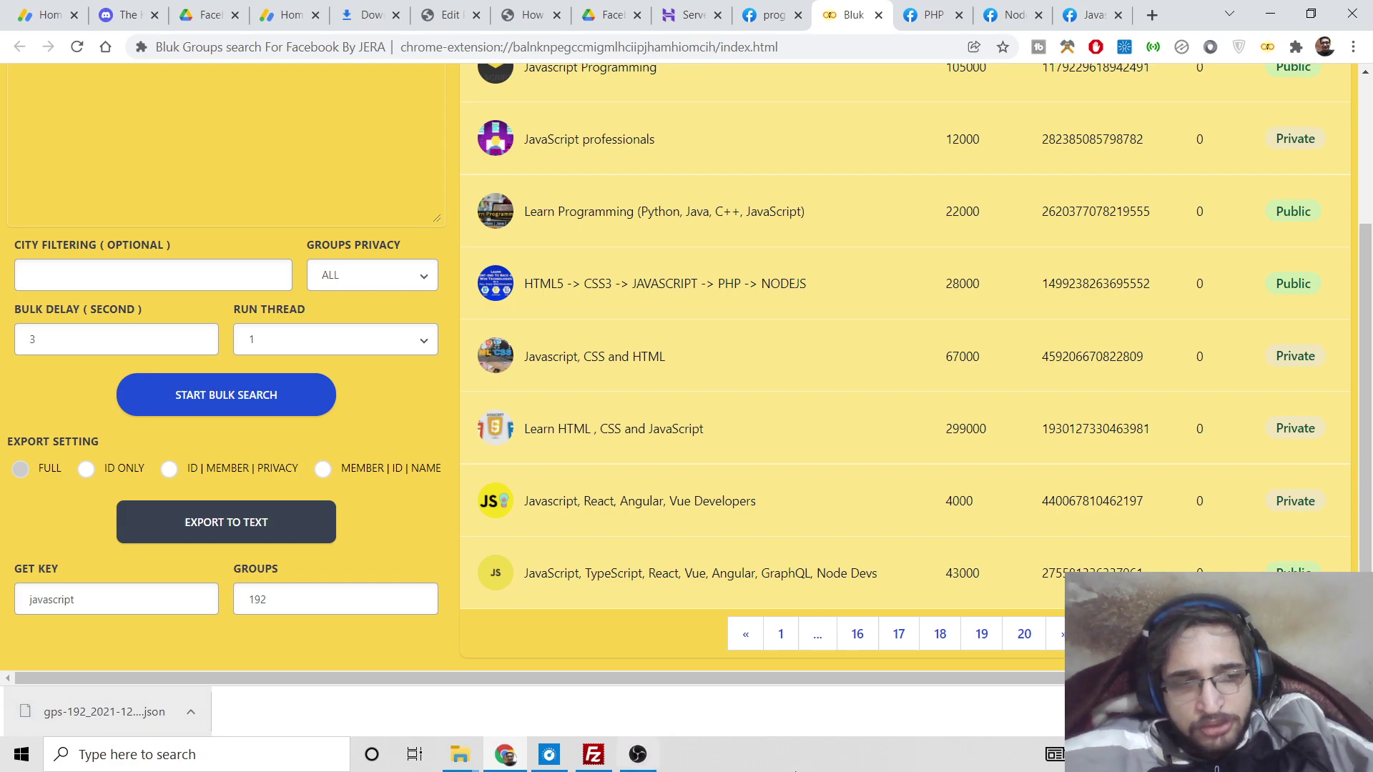
{"action": "key", "text": "ctrl+j"}
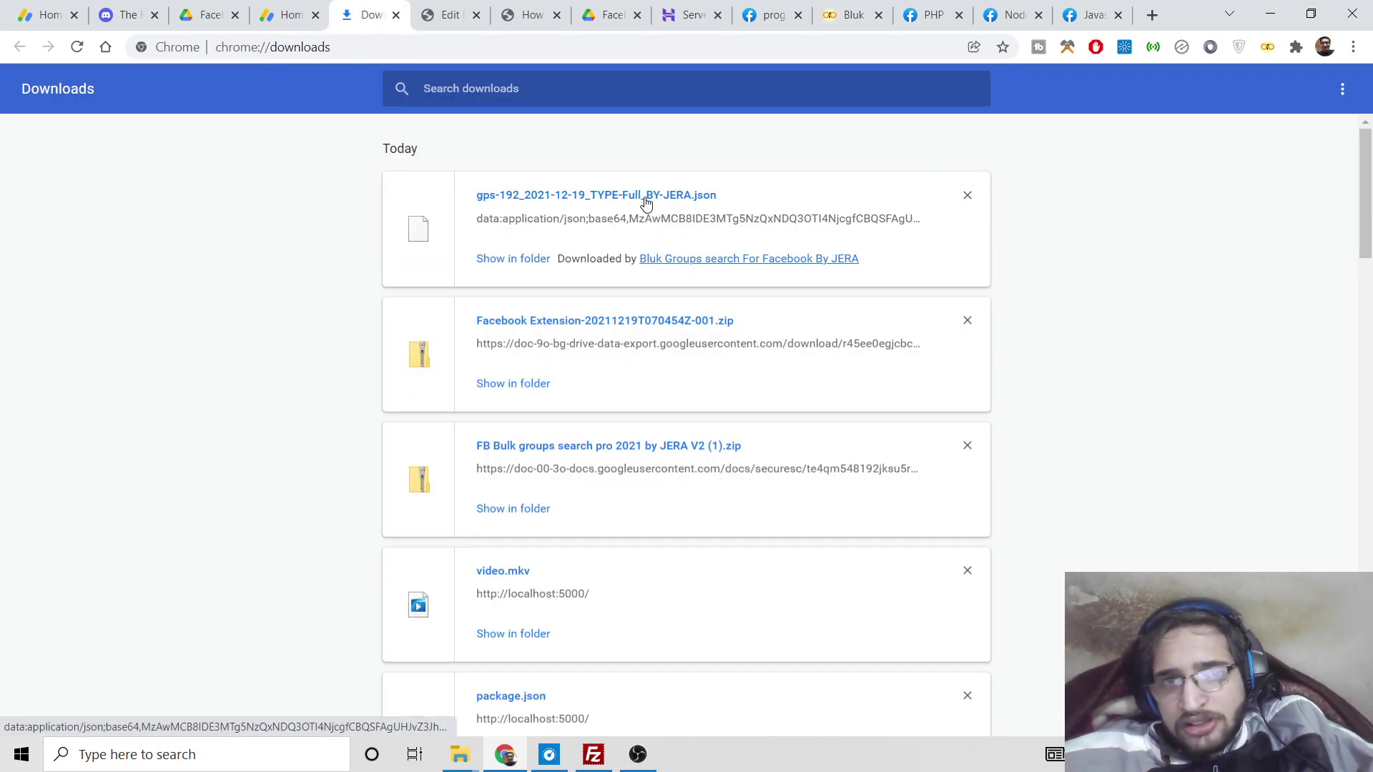
- Reveal the exported JSON in File Explorer and check its Open with options
{"action": "left_click", "coordinate": [528, 264]}
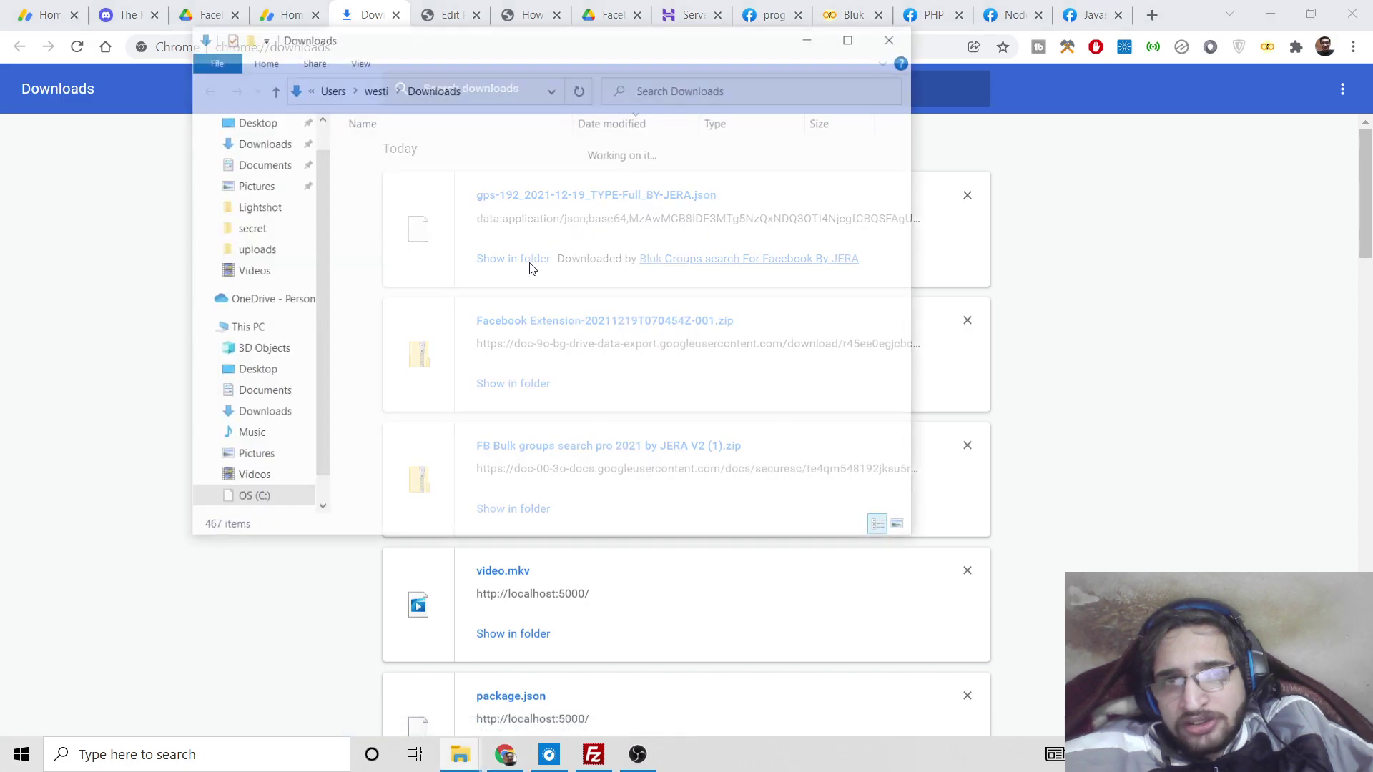
{"action": "right_click", "coordinate": [517, 173]}
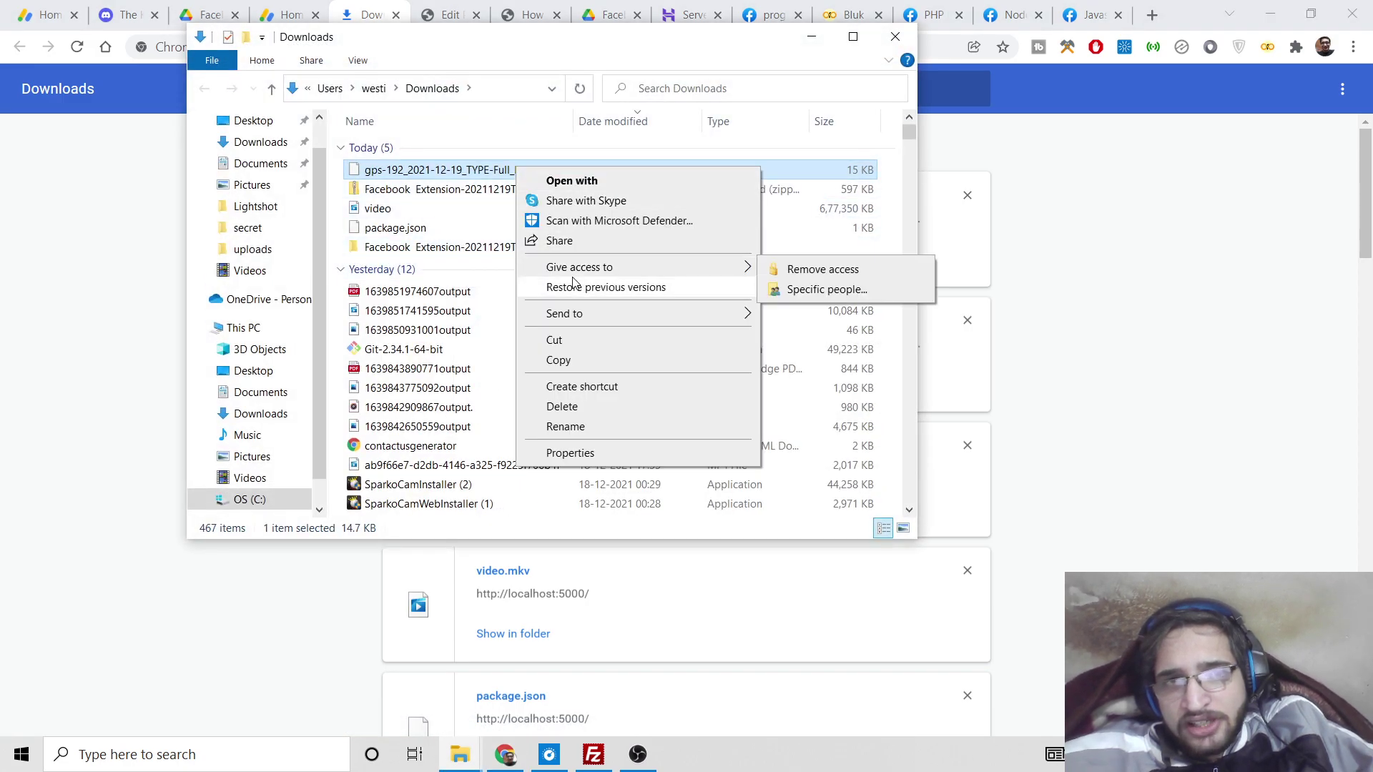
{"action": "left_click", "coordinate": [610, 187]}
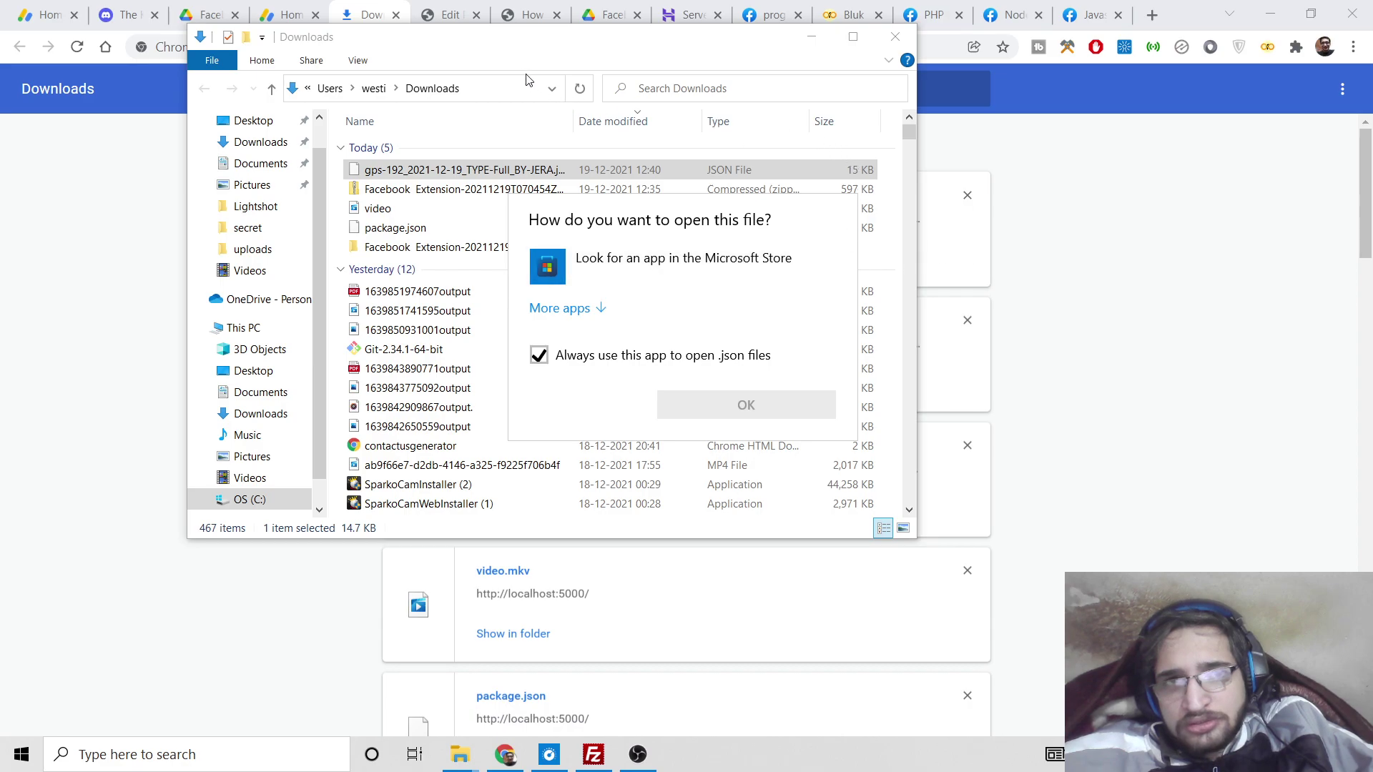
{"action": "left_click", "coordinate": [494, 93]}
- Launch cmd from the Downloads folder address bar and run 'code .'
{"action": "left_click", "coordinate": [490, 93]}
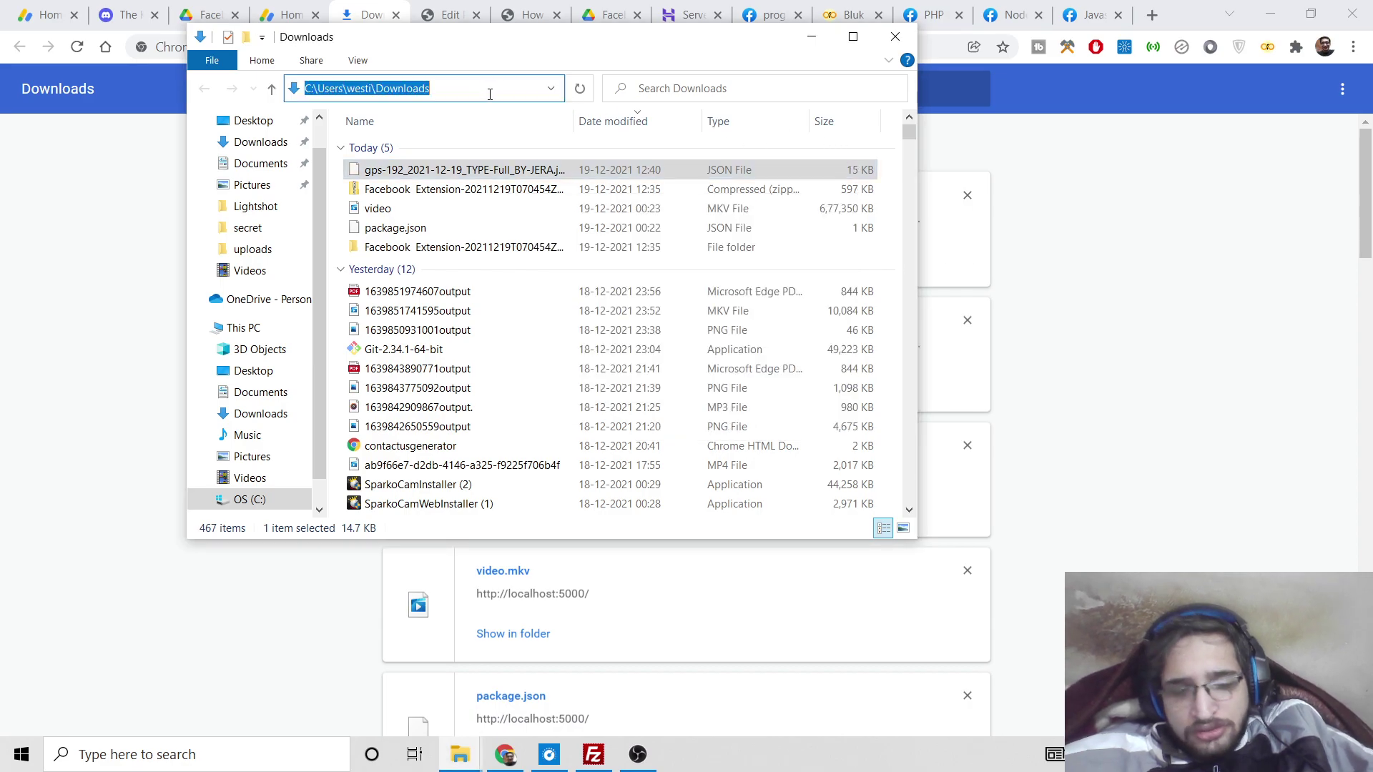
{"action": "type", "text": "cmd"}
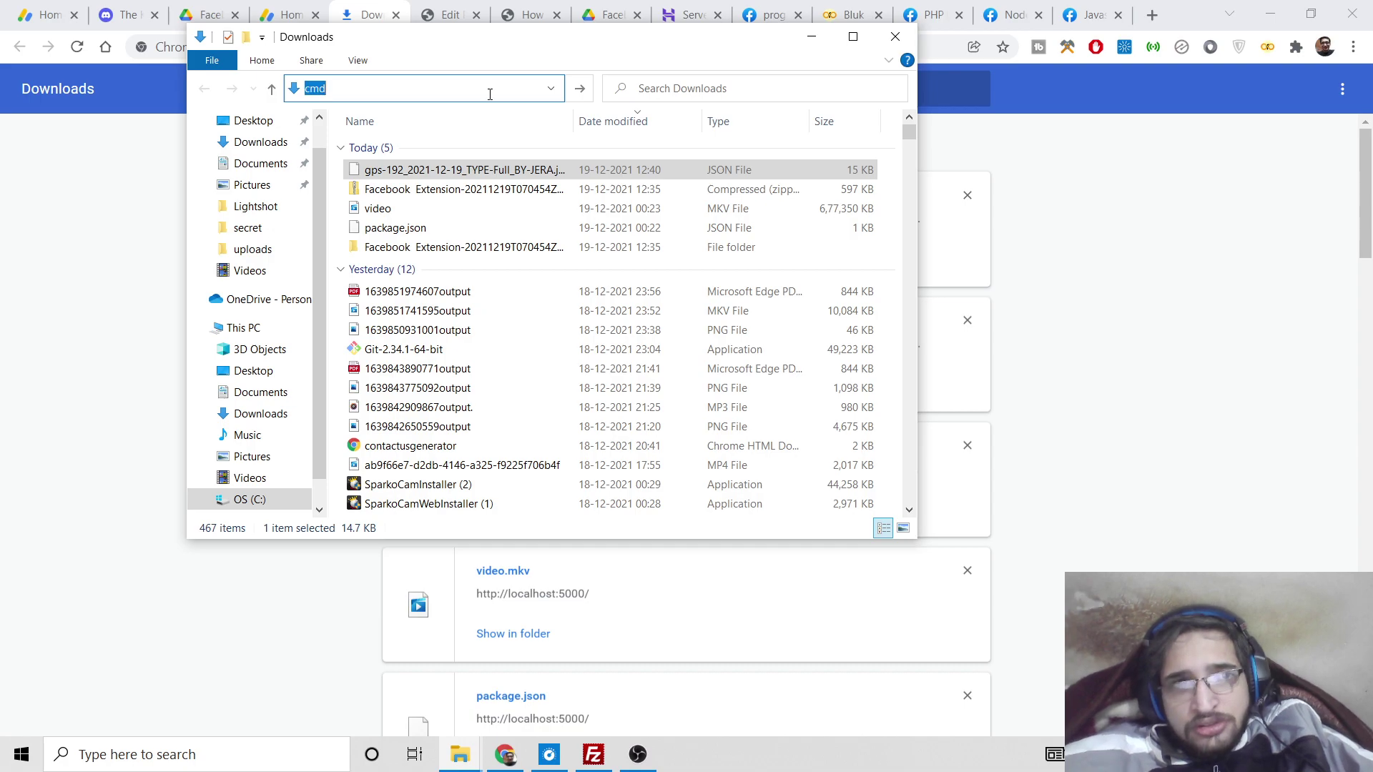
{"action": "type", "text": "code ."}
{"action": "key", "text": "Return"}
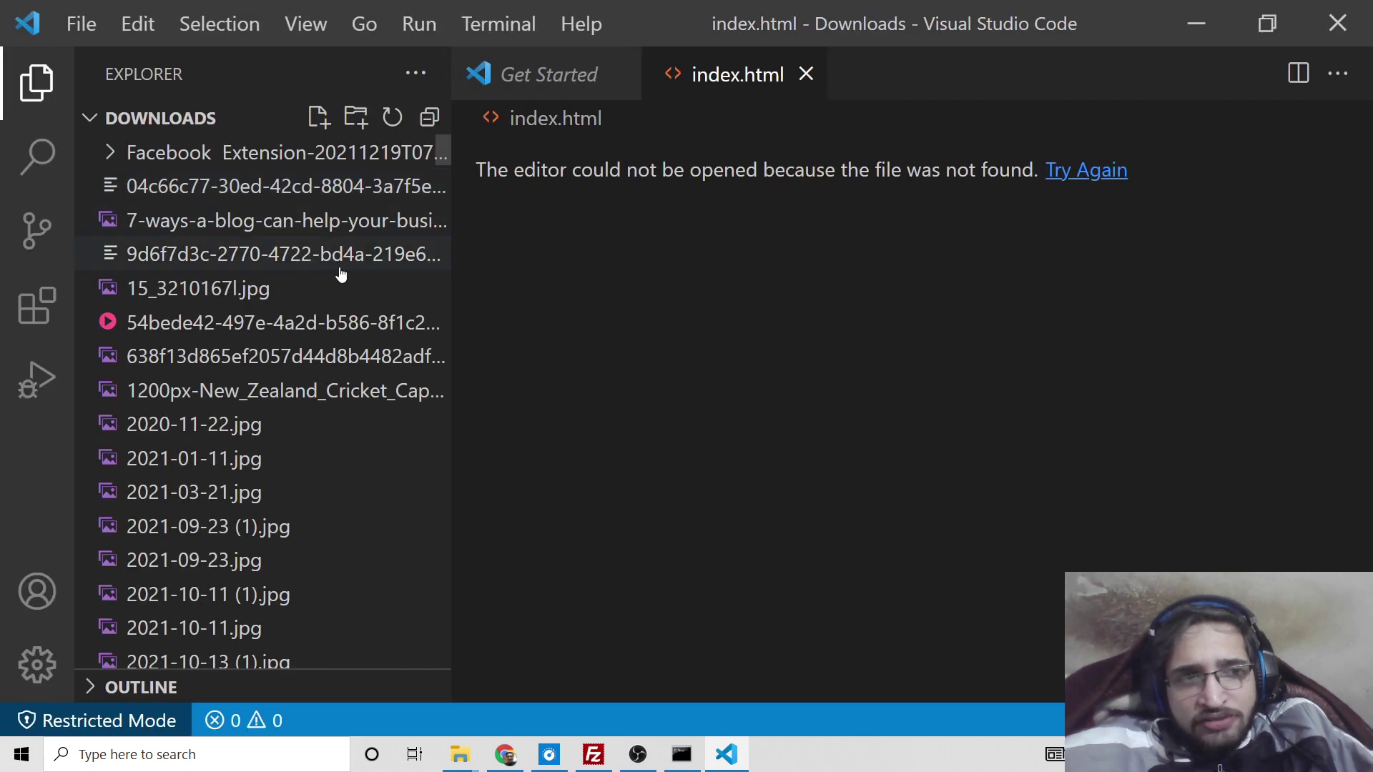
- Expand and collapse the Facebook Extension folder, close VS Code, and minimize cmd and File Explorer
{"action": "left_click", "coordinate": [308, 155]}
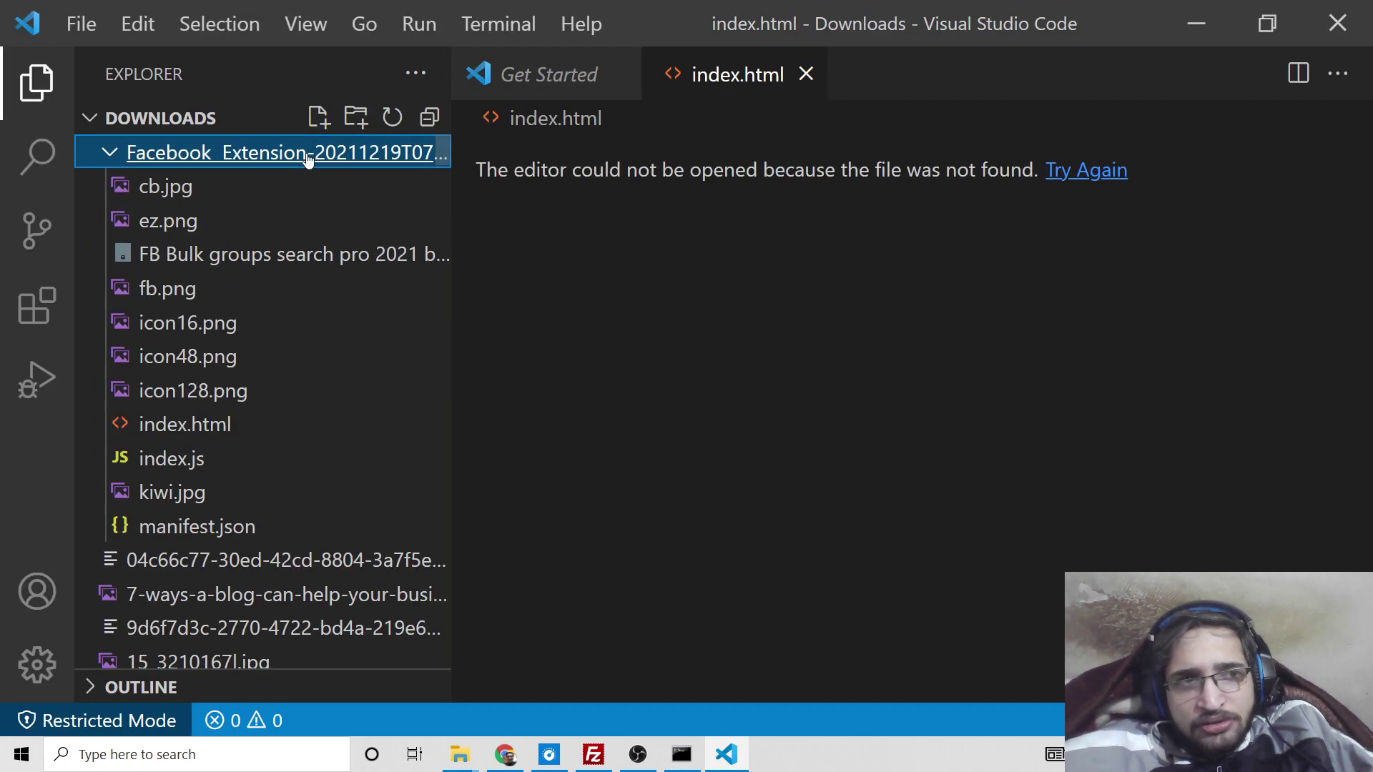
{"action": "left_click", "coordinate": [308, 155]}
{"action": "scroll", "coordinate": [320, 347], "scroll_direction": "down", "scroll_amount": 15}
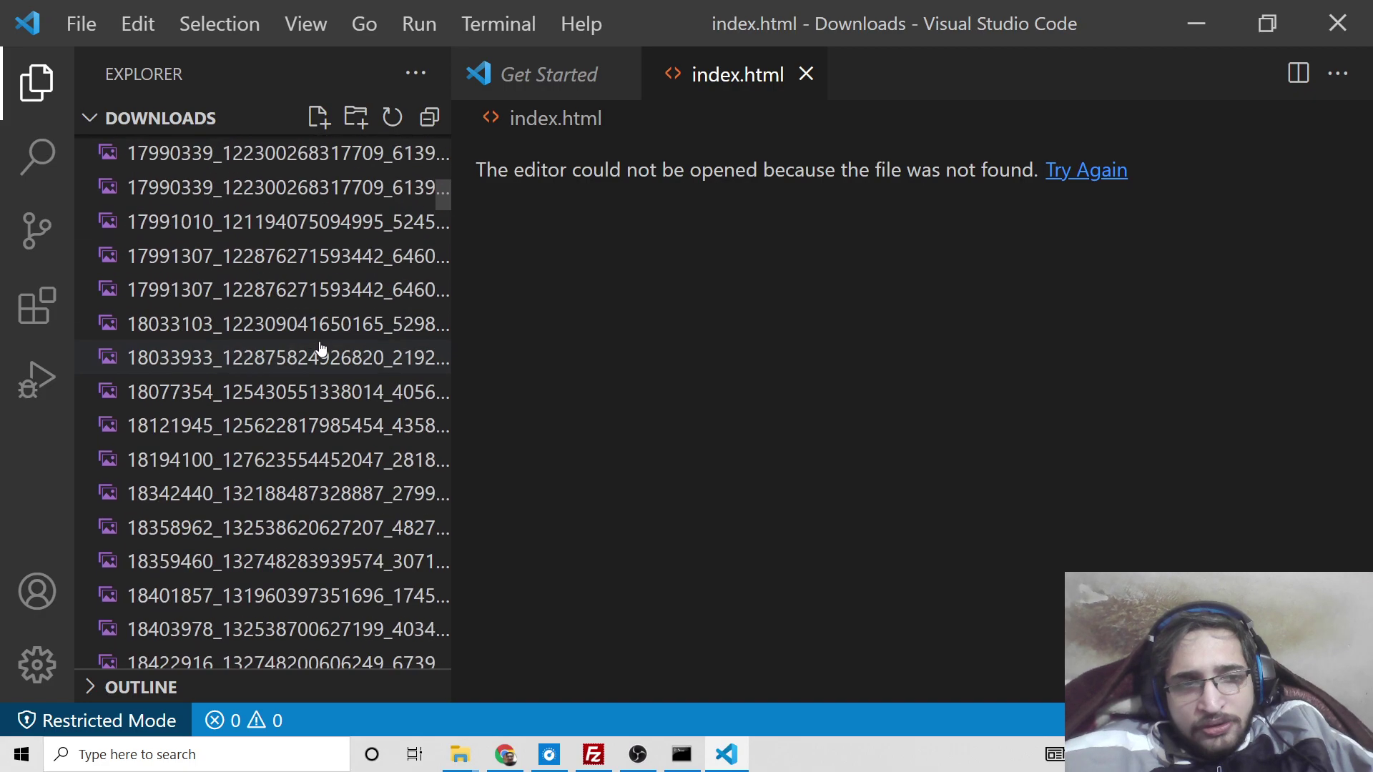
{"action": "left_click", "coordinate": [1338, 24]}
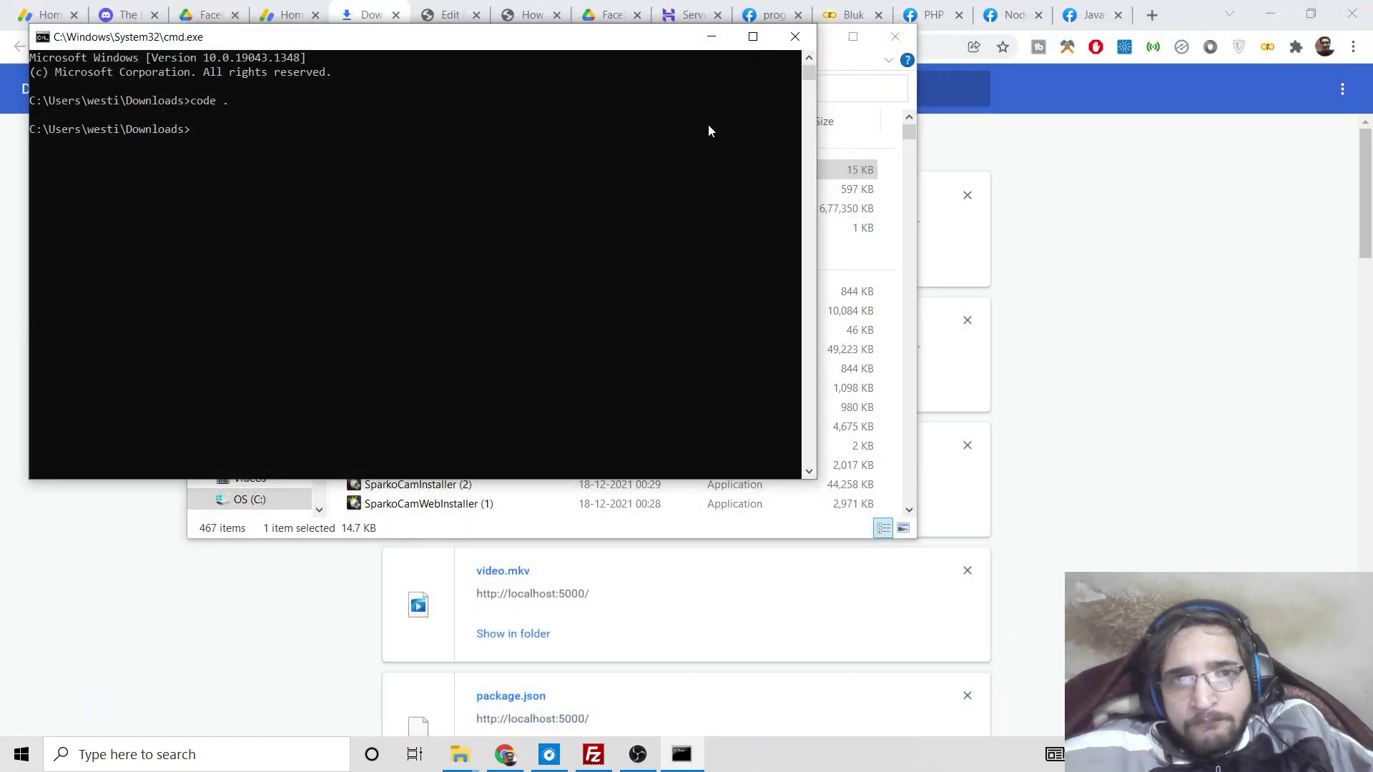
{"action": "left_click", "coordinate": [708, 39]}
{"action": "left_click", "coordinate": [811, 36]}
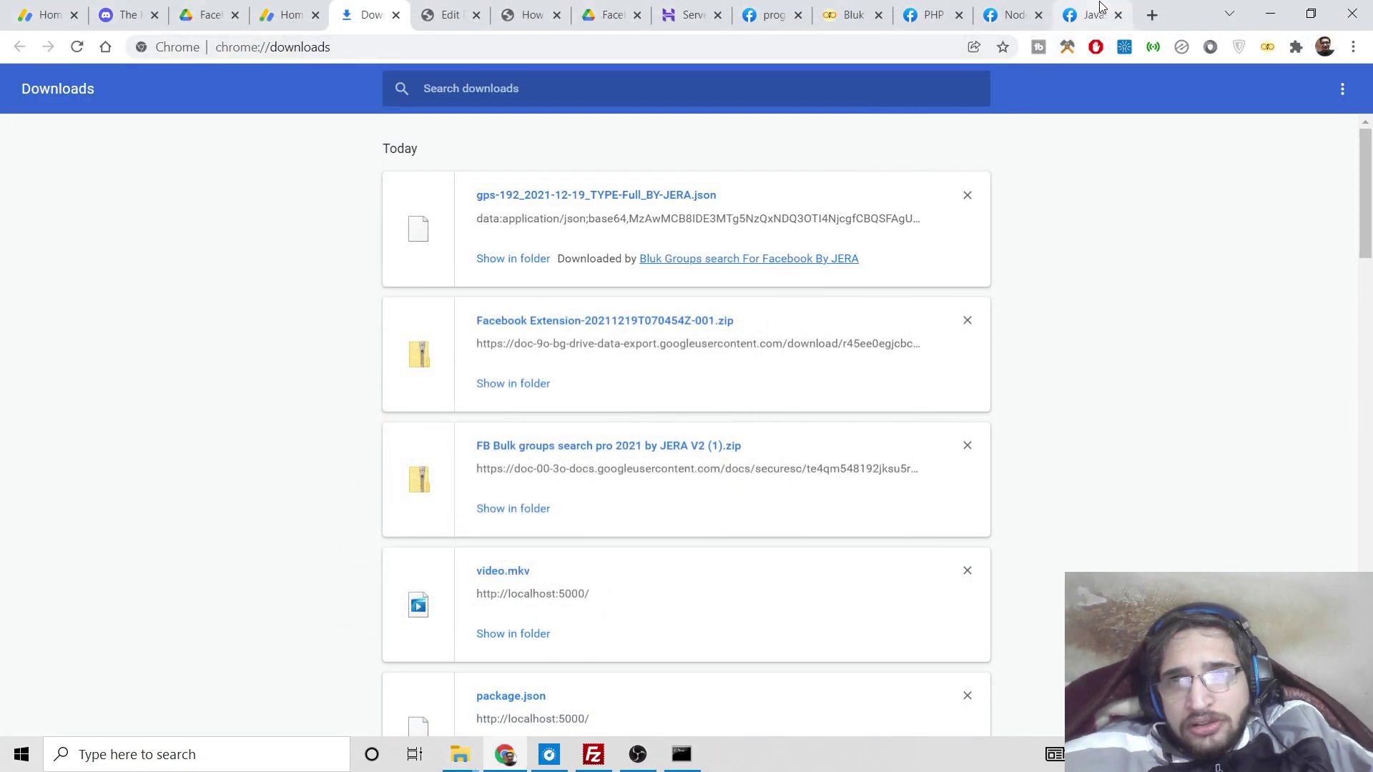
- In the Bulk Groups Search tab, try ID ONLY and ID, MEMBER and PRIVACY, then reset export to FULL
{"action": "left_click", "coordinate": [1090, 14]}
{"action": "left_click", "coordinate": [836, 8]}
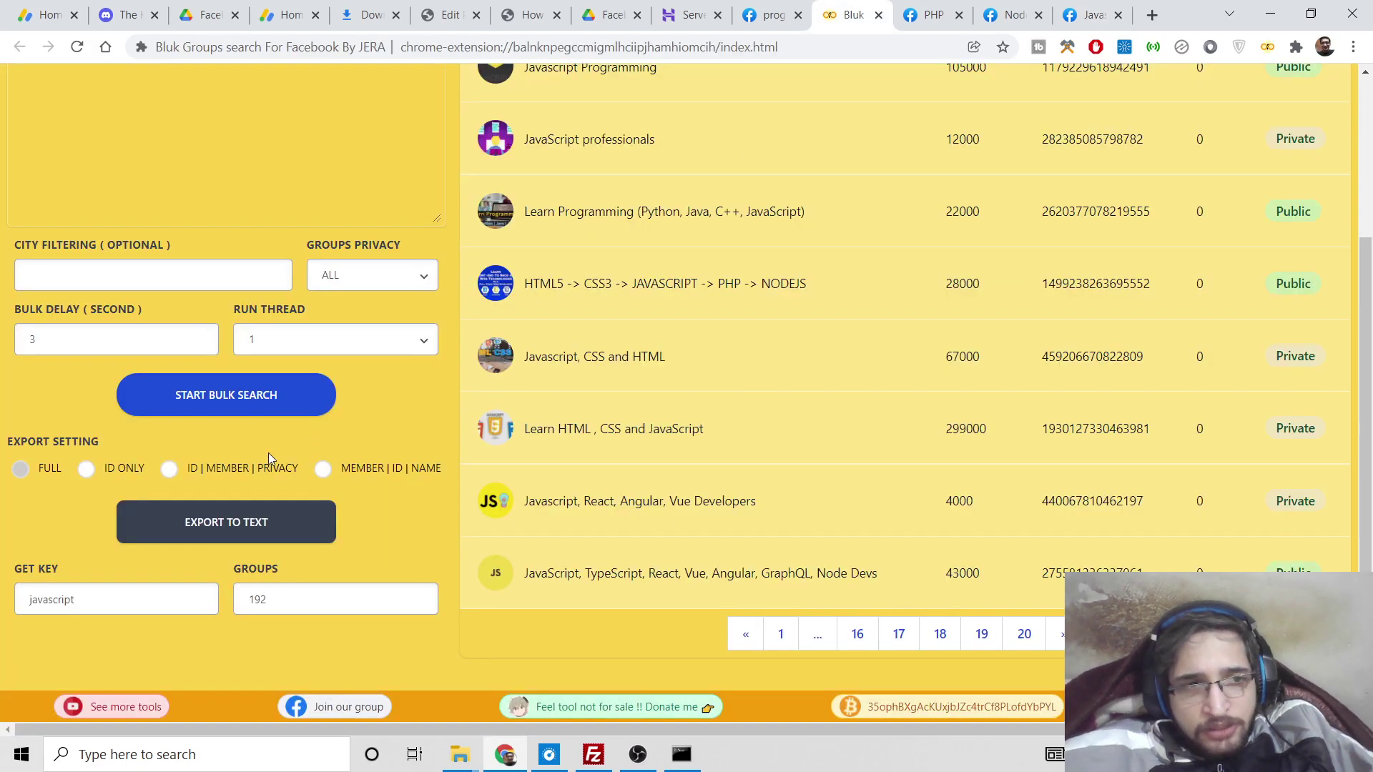
{"action": "left_click", "coordinate": [118, 469]}
{"action": "left_click", "coordinate": [188, 470]}
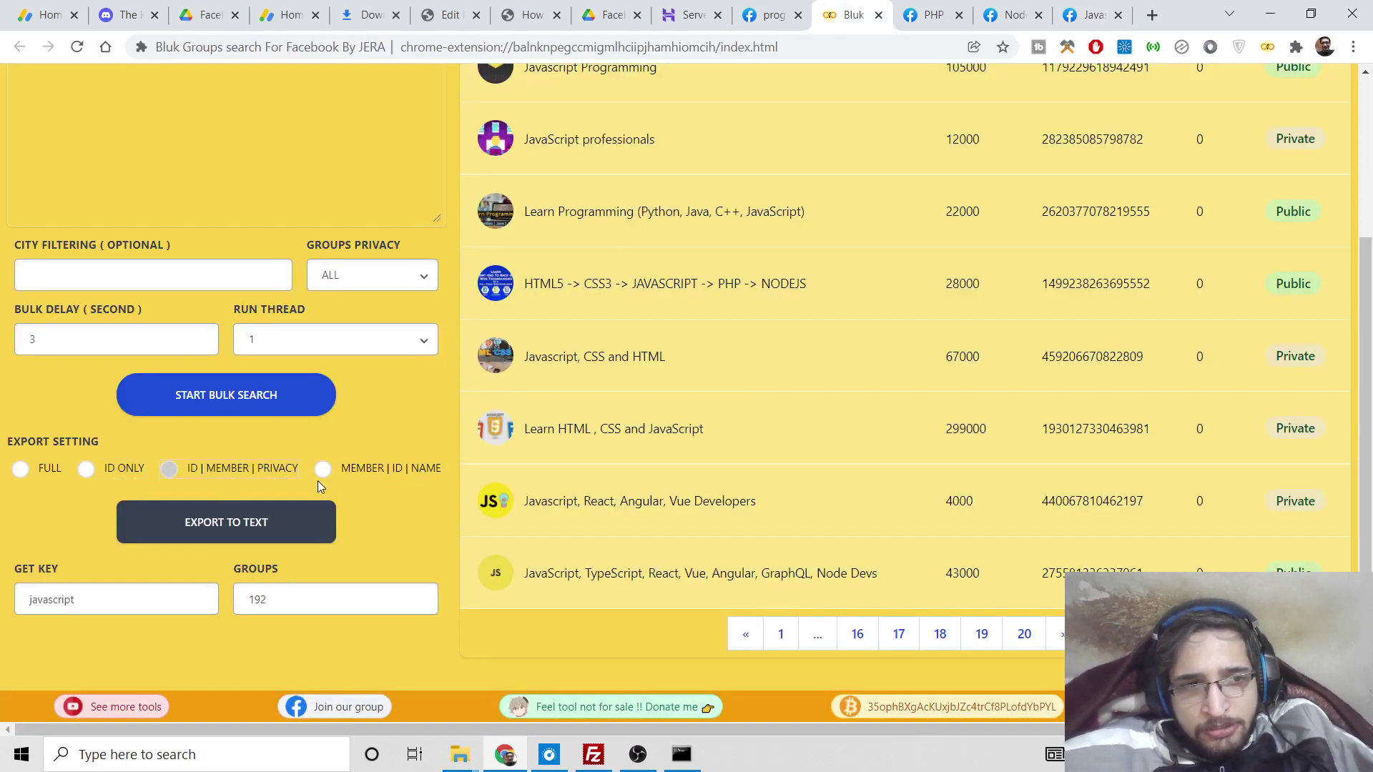
{"action": "left_click", "coordinate": [60, 470]}
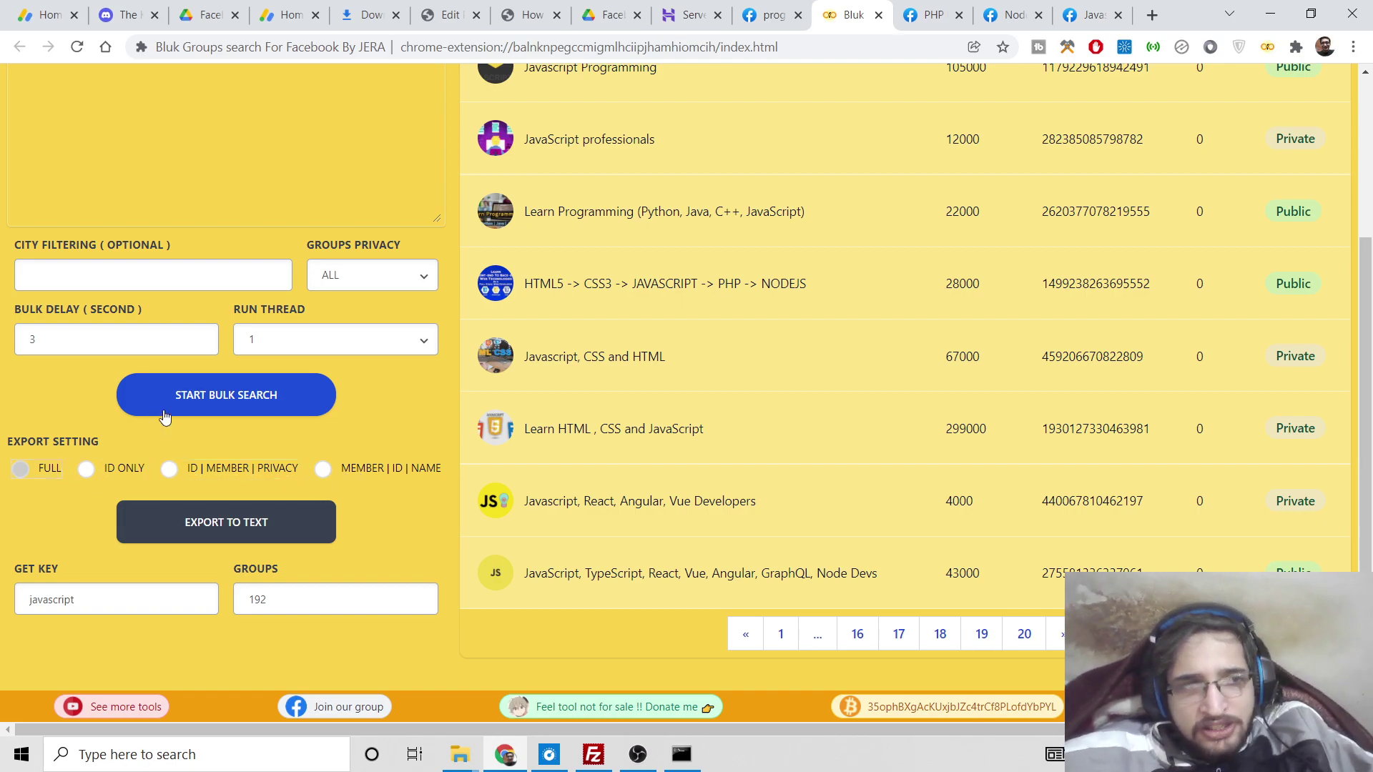
{"action": "scroll", "coordinate": [153, 368], "scroll_direction": "up", "scroll_amount": 1}
{"action": "scroll", "coordinate": [156, 367], "scroll_direction": "up", "scroll_amount": 2}
{"action": "left_click", "coordinate": [106, 496]}
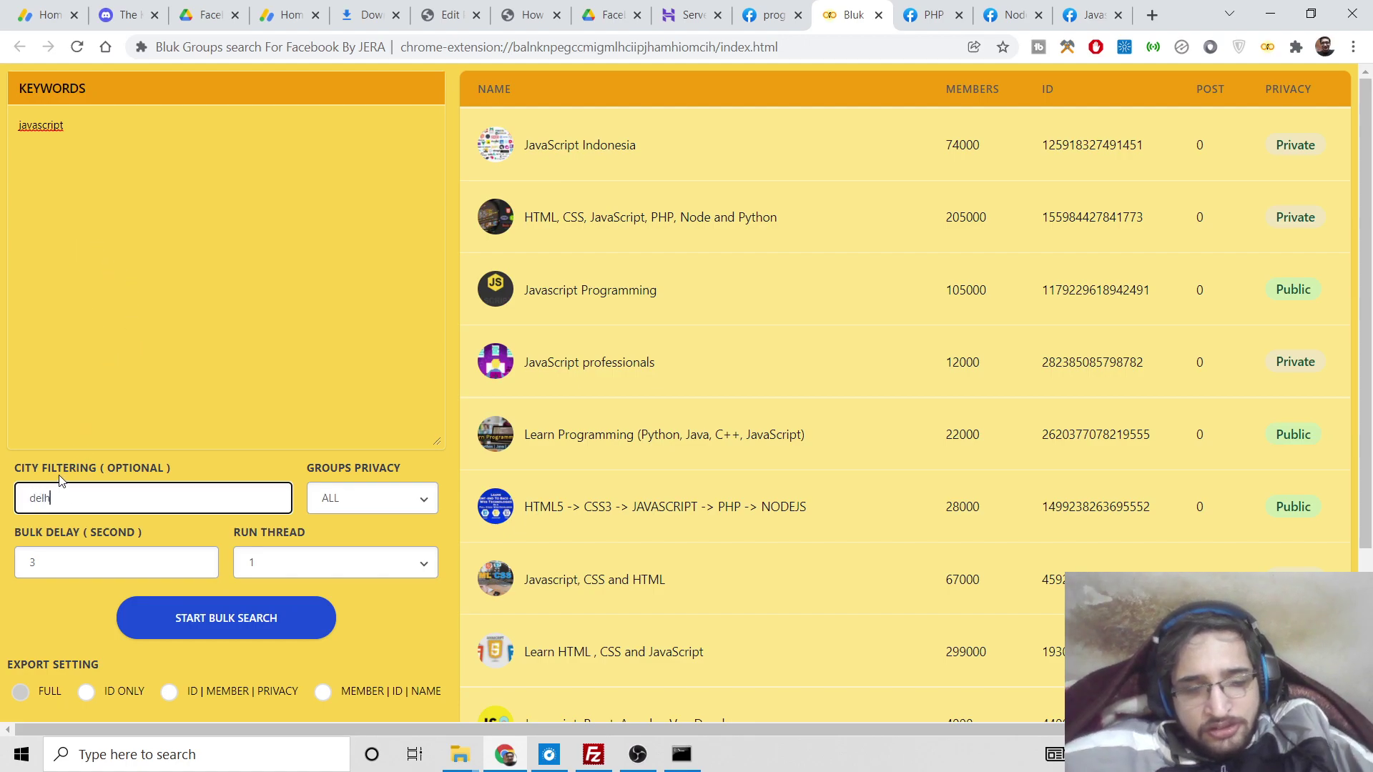
- Replace the partial city entry with Delhi and rerun the bulk search for javascript groups
{"action": "key", "text": "BackSpace"}
{"action": "key", "text": "BackSpace"}
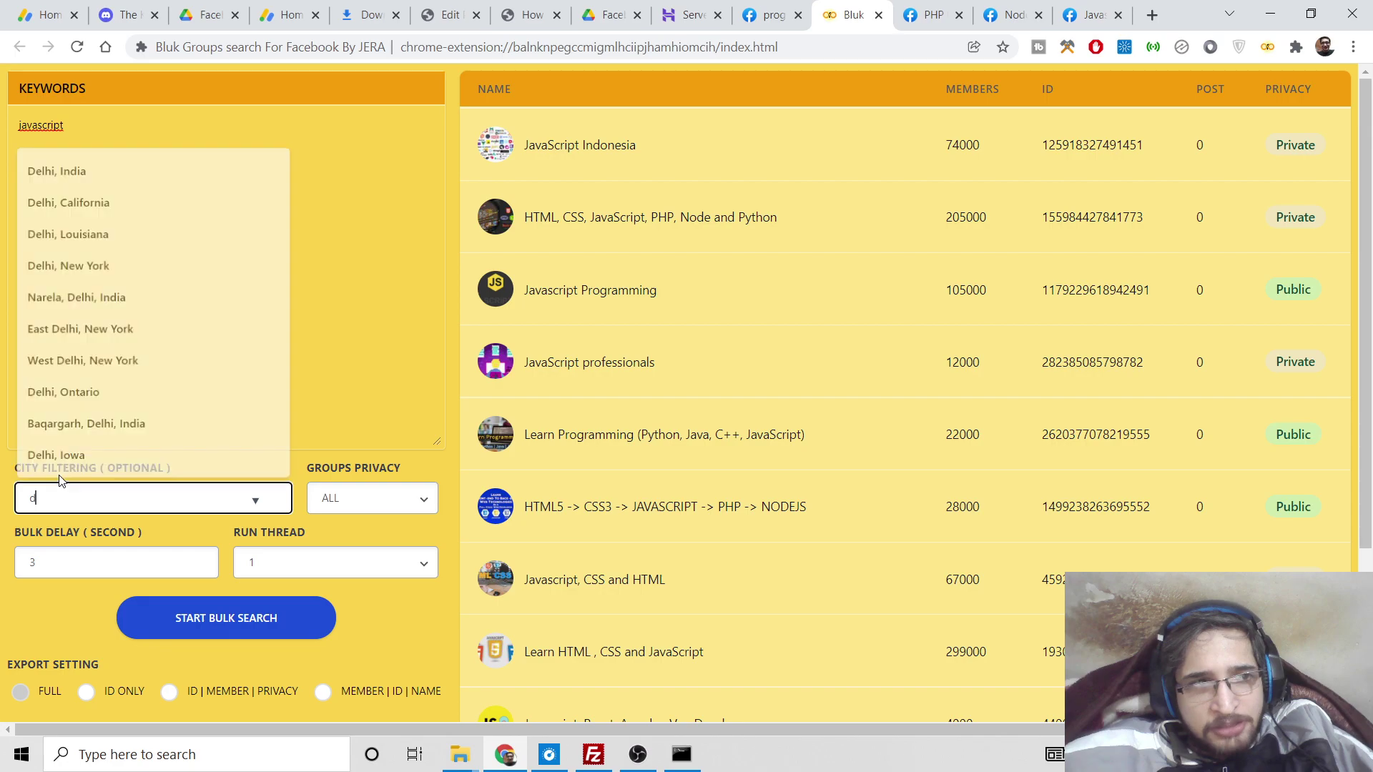
{"action": "type", "text": "Delhi"}
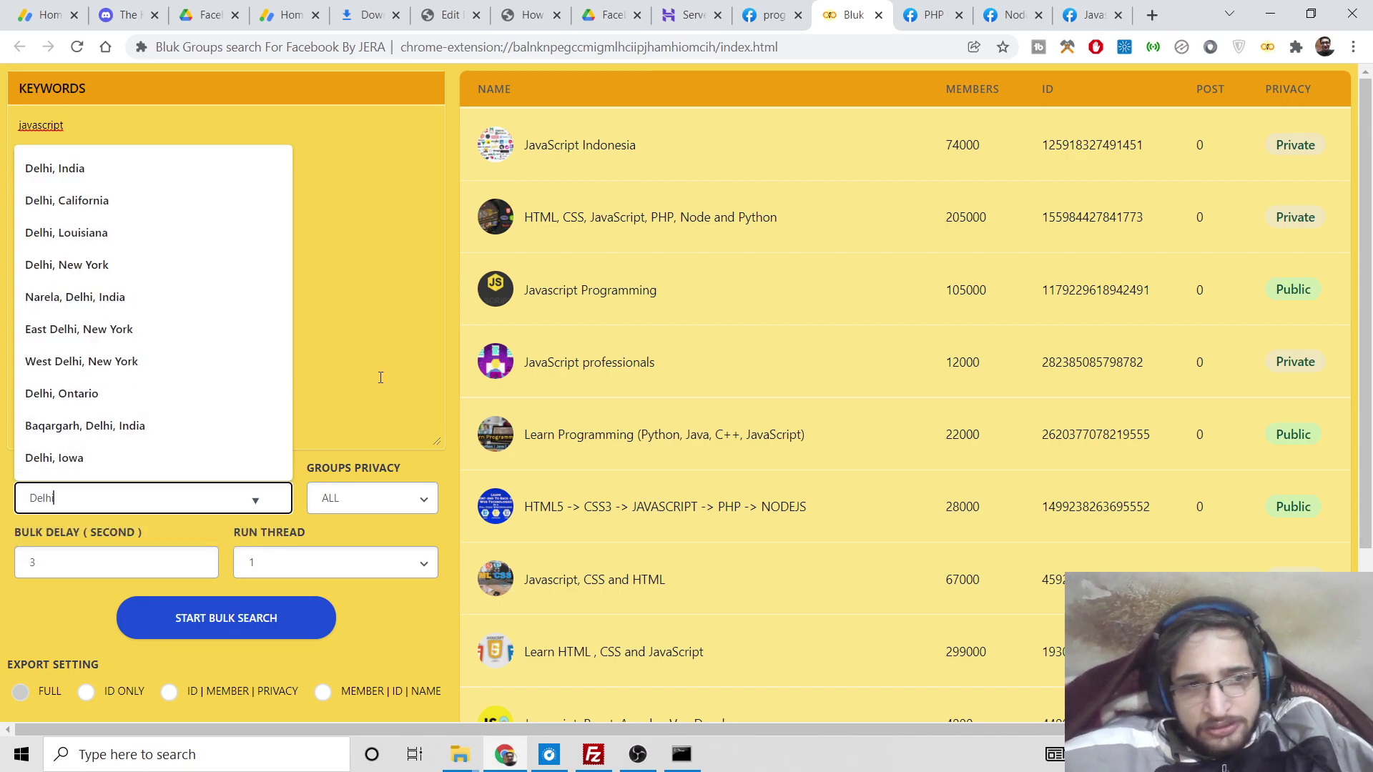
{"action": "left_click", "coordinate": [381, 377]}
{"action": "left_click", "coordinate": [268, 623]}
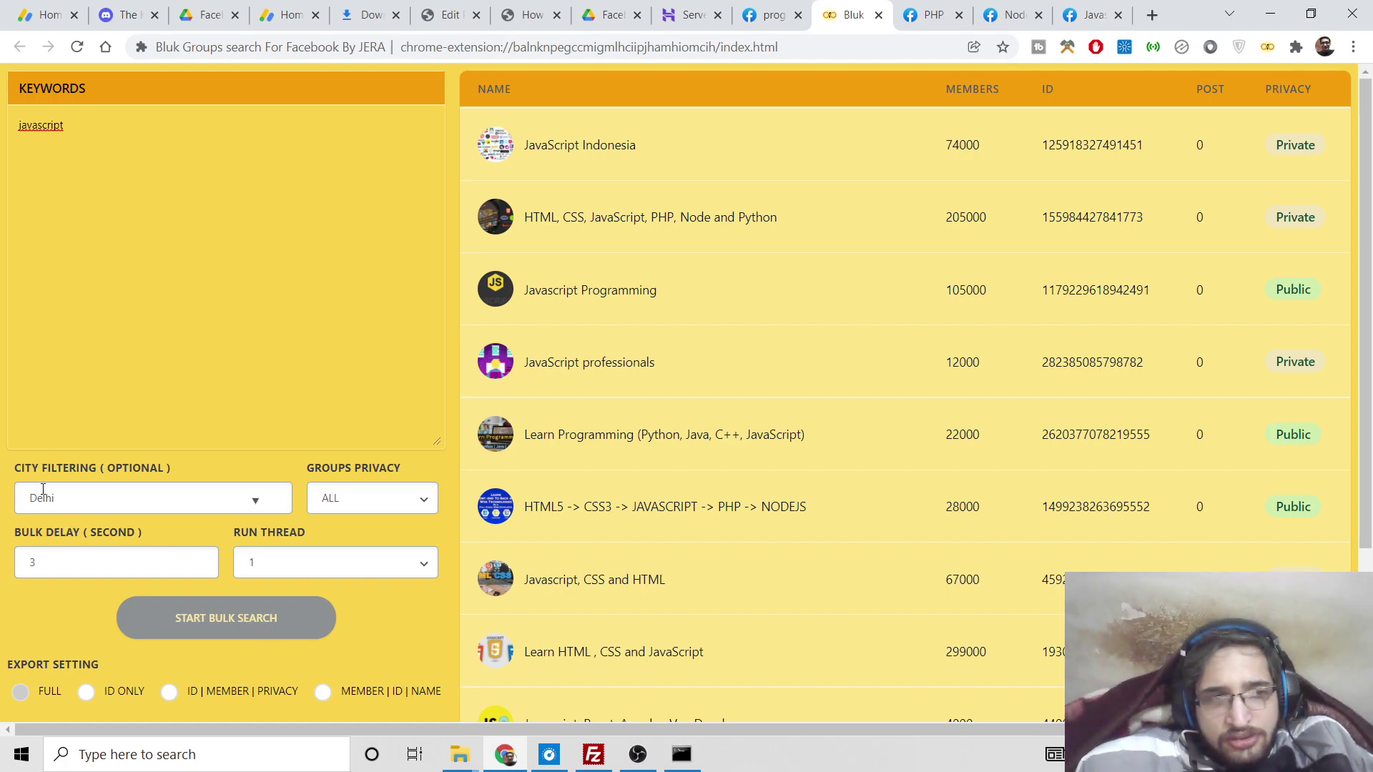
{"action": "left_click", "coordinate": [253, 502]}
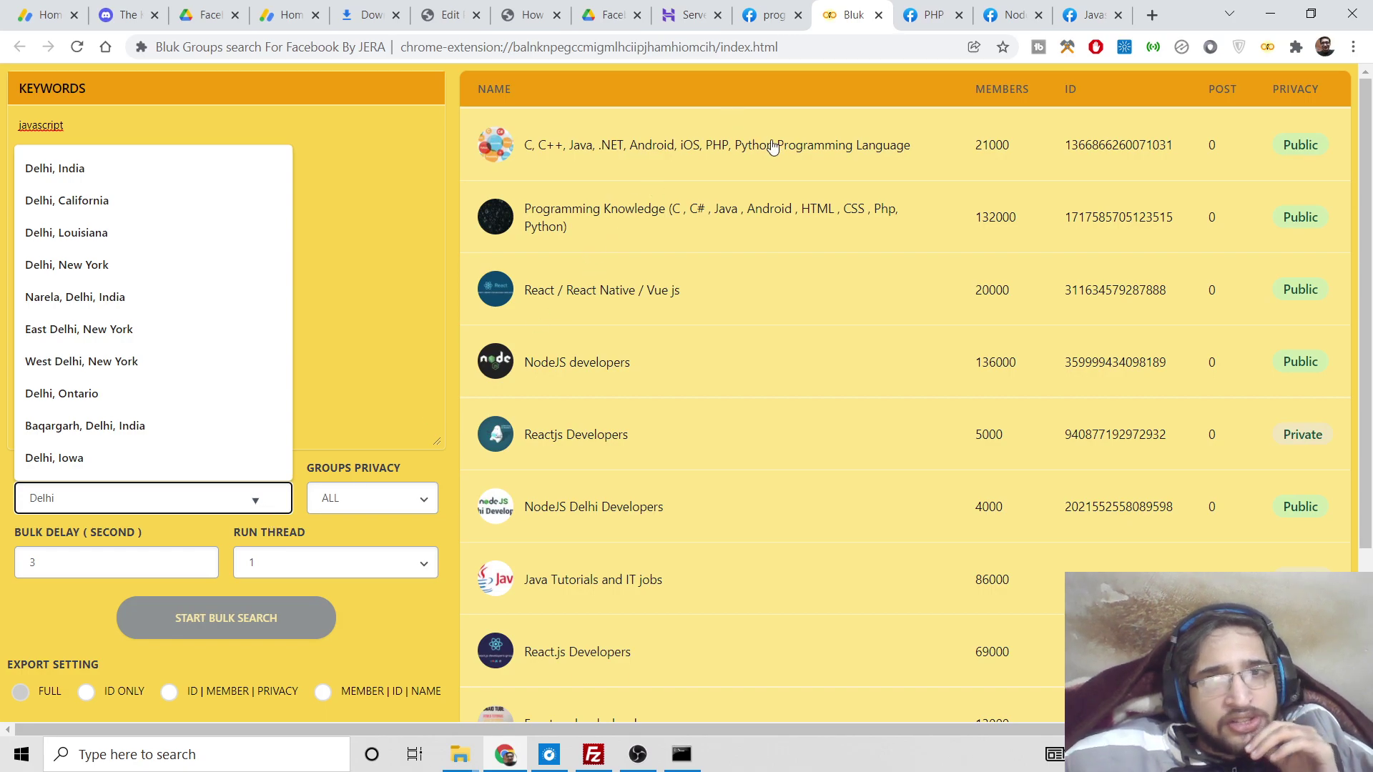
{"action": "left_click", "coordinate": [385, 256]}
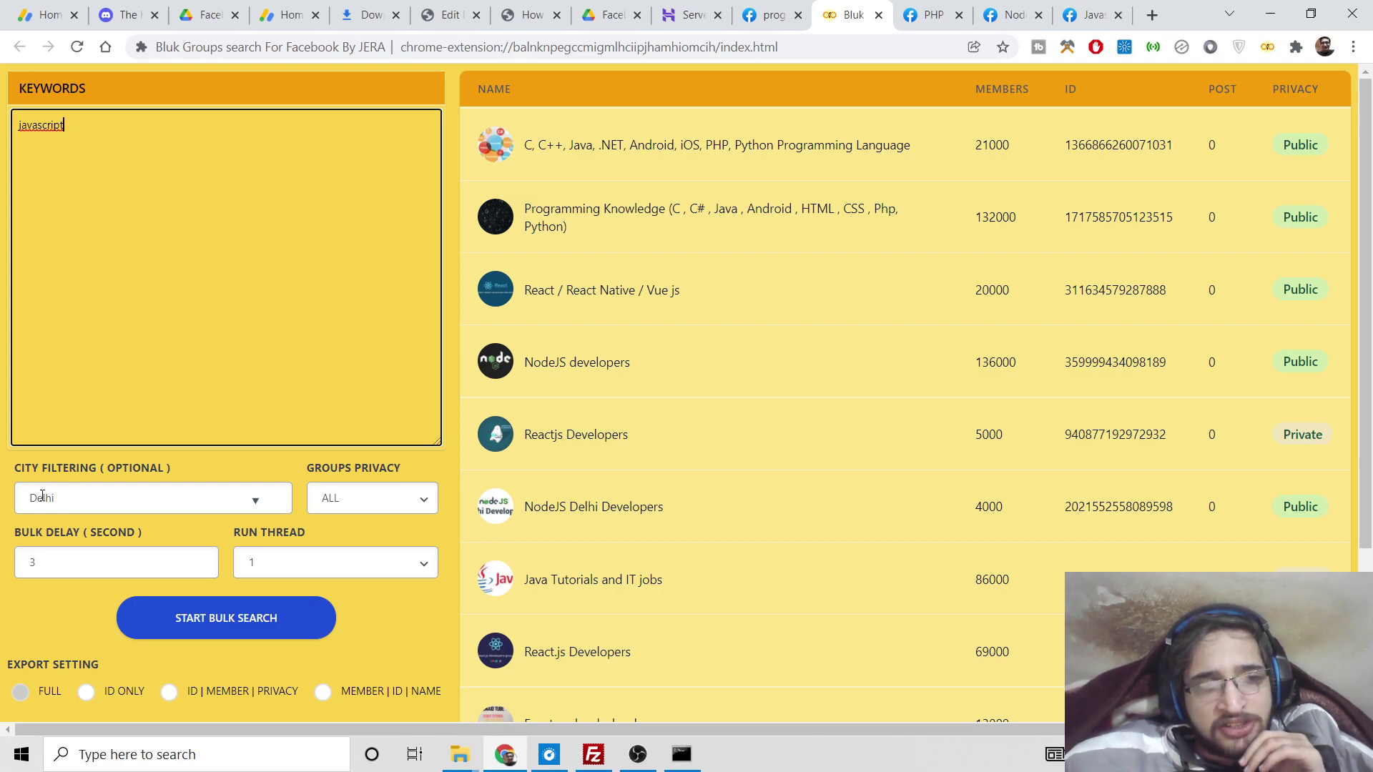
- Open the Front end web developer group in a new tab, browse it, and return to the Delhi results
{"action": "scroll", "coordinate": [134, 492], "scroll_direction": "down", "scroll_amount": 3}
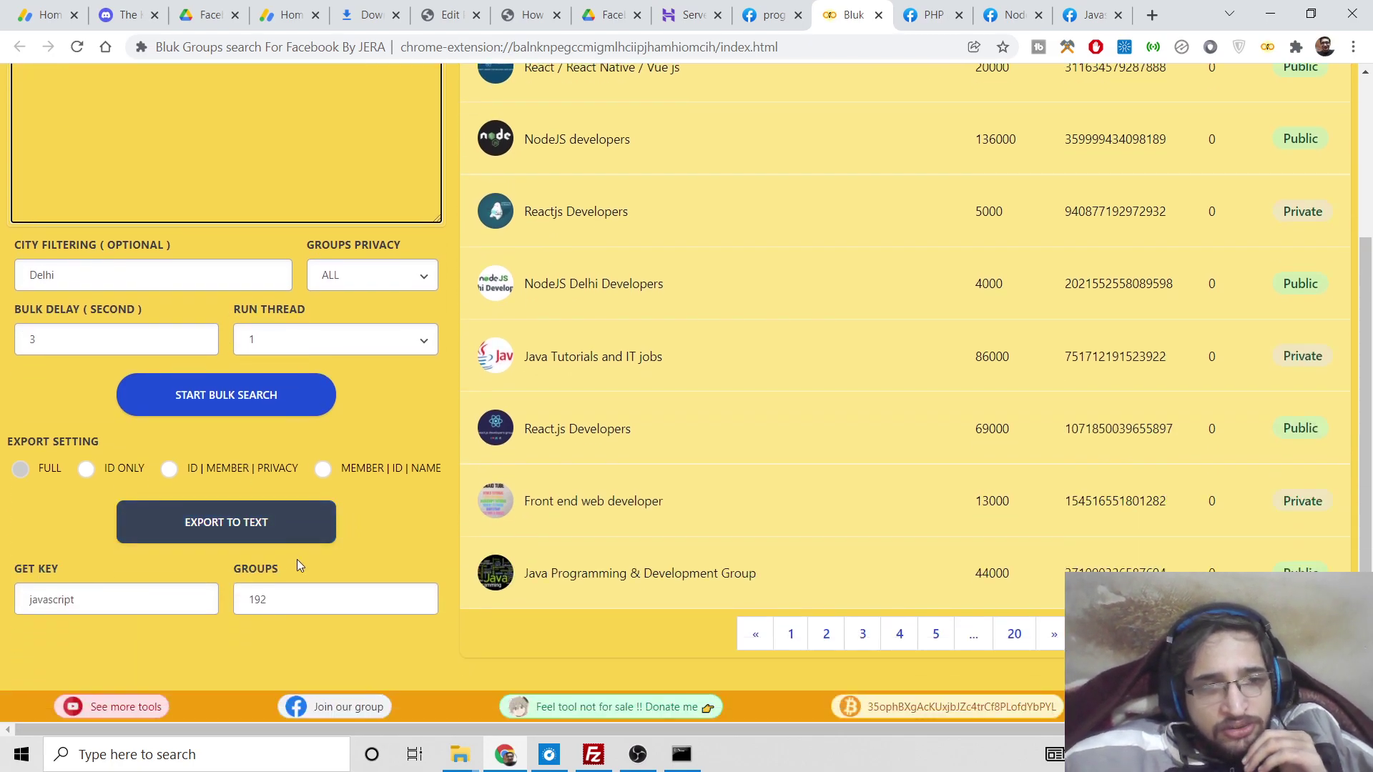
{"action": "right_click", "coordinate": [624, 507]}
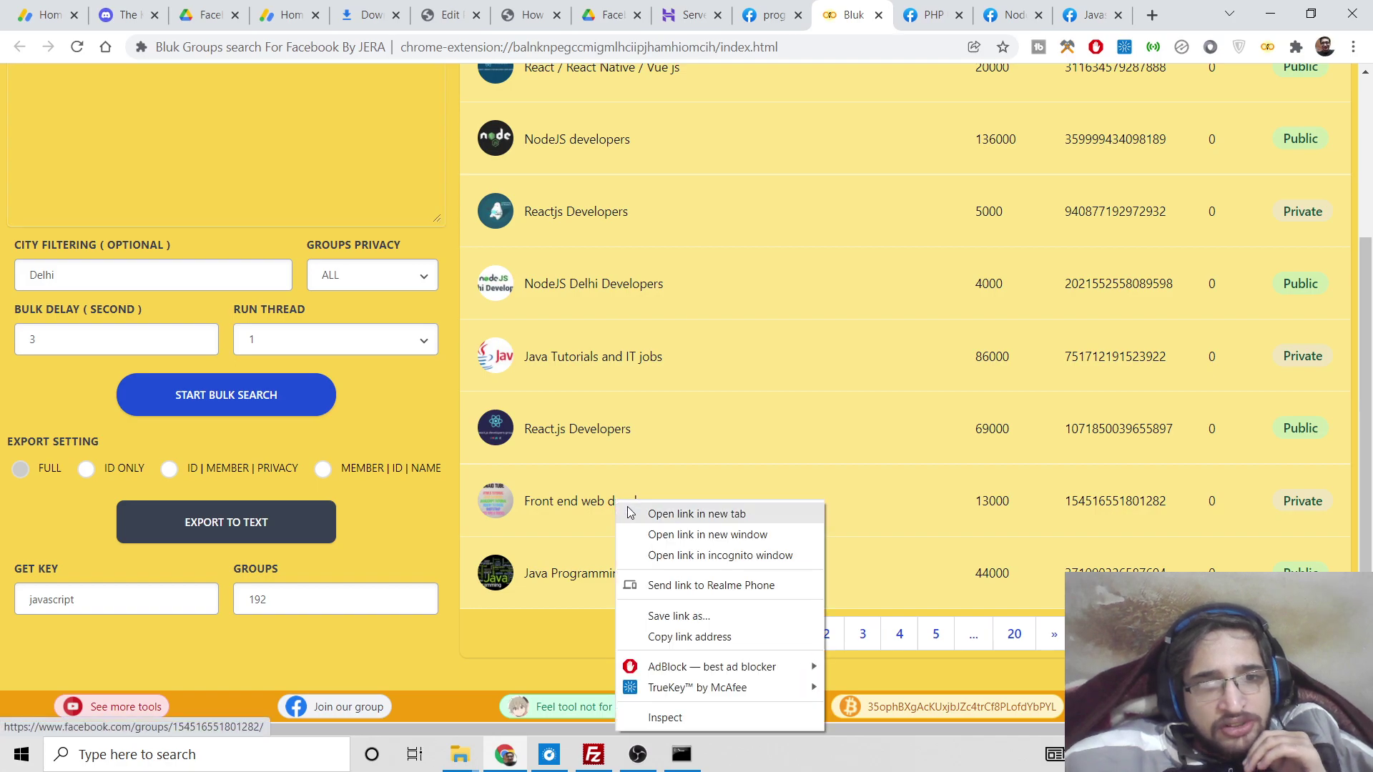
{"action": "left_click", "coordinate": [697, 514]}
{"action": "left_click", "coordinate": [871, 14]}
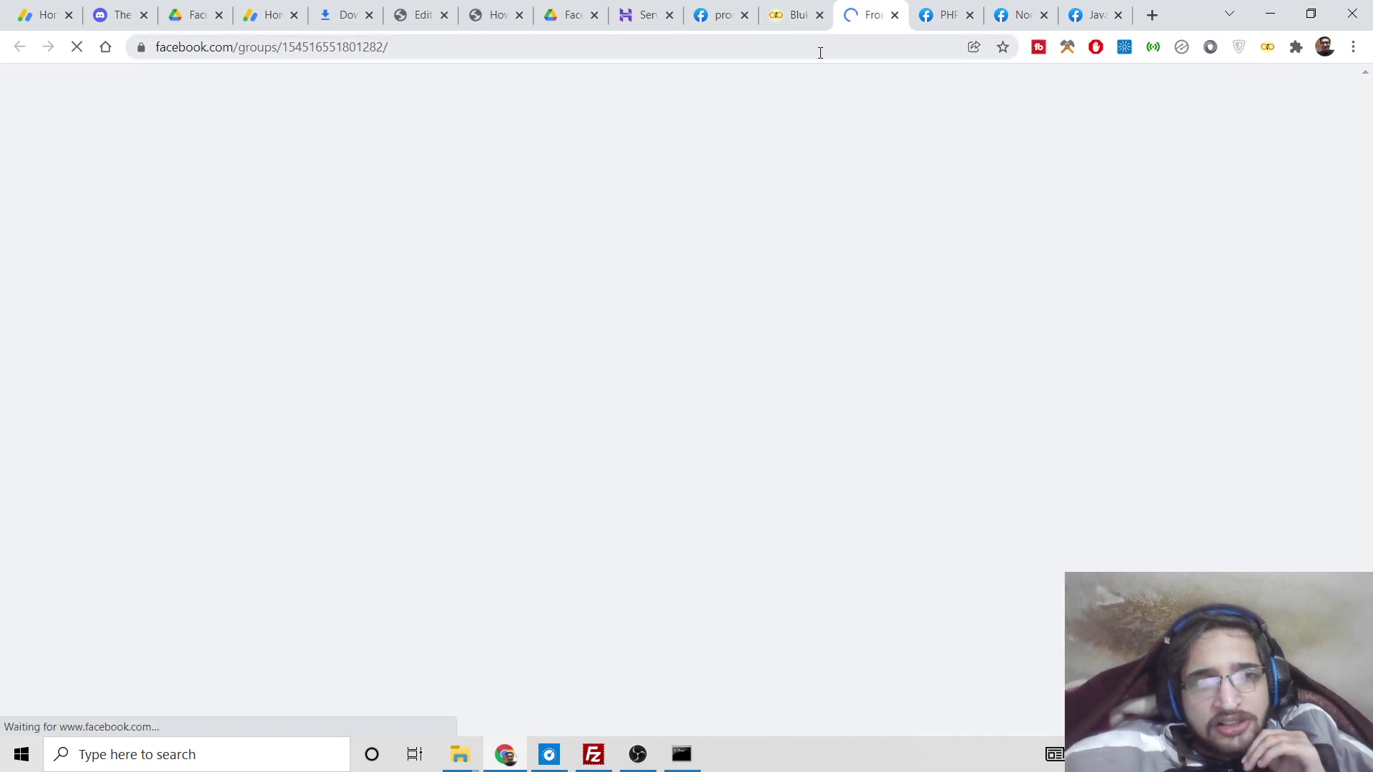
{"action": "scroll", "coordinate": [768, 339], "scroll_direction": "down", "scroll_amount": 5}
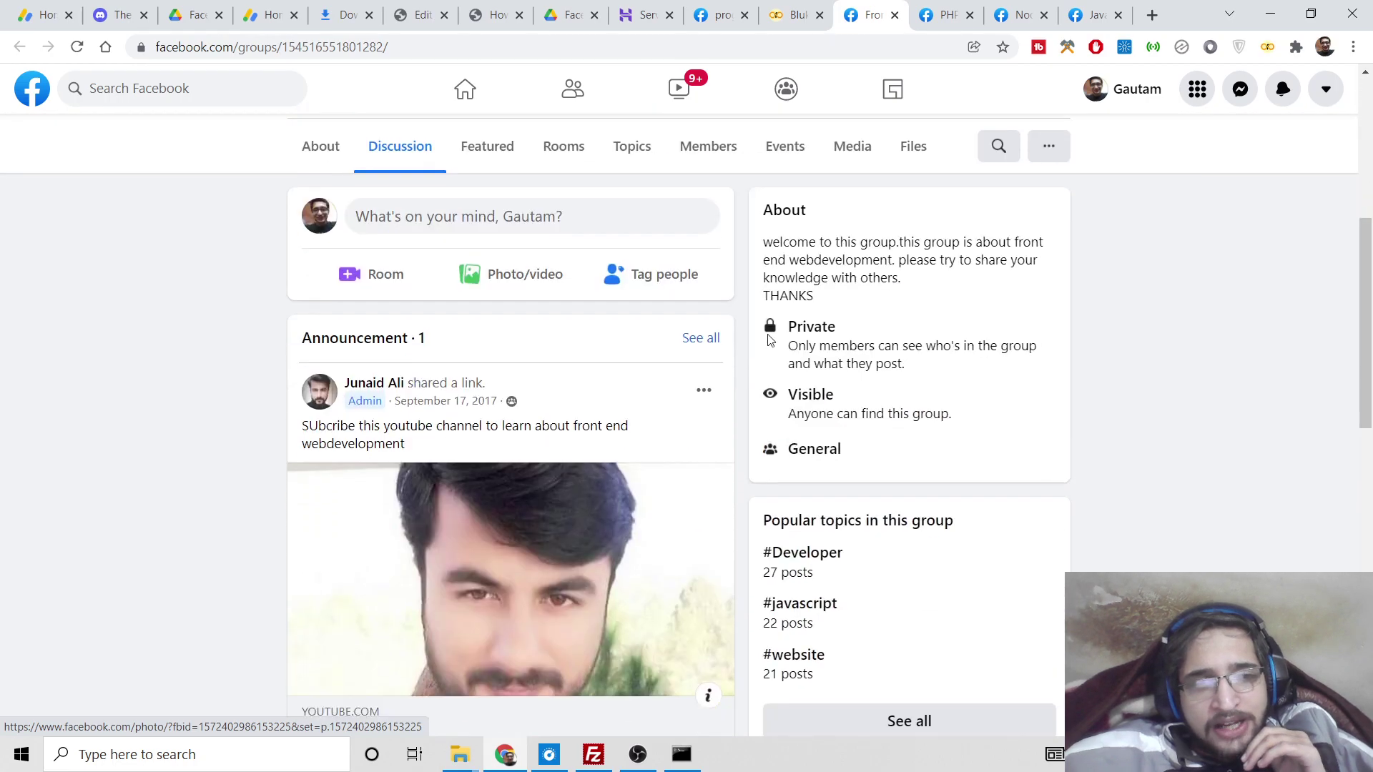
{"action": "scroll", "coordinate": [769, 339], "scroll_direction": "down", "scroll_amount": 7}
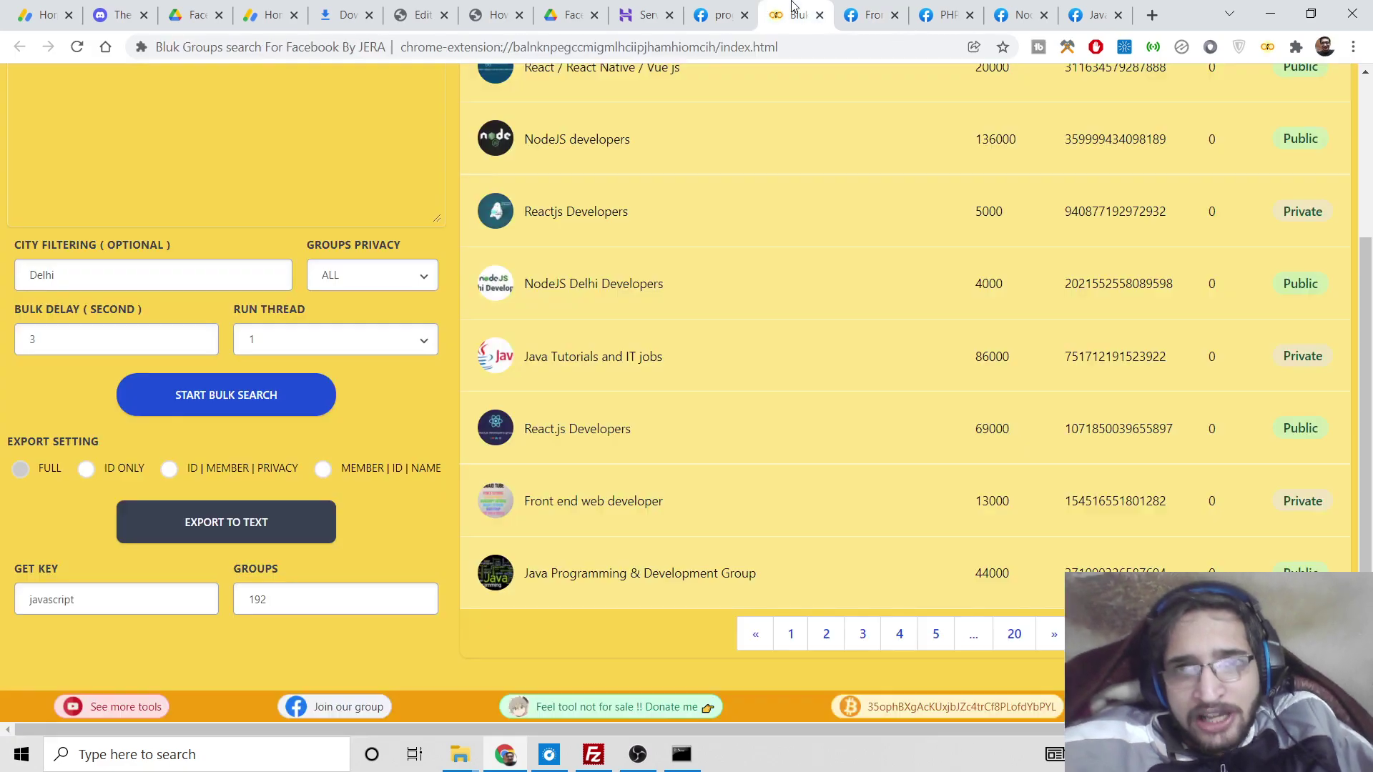
{"action": "left_click", "coordinate": [795, 15]}
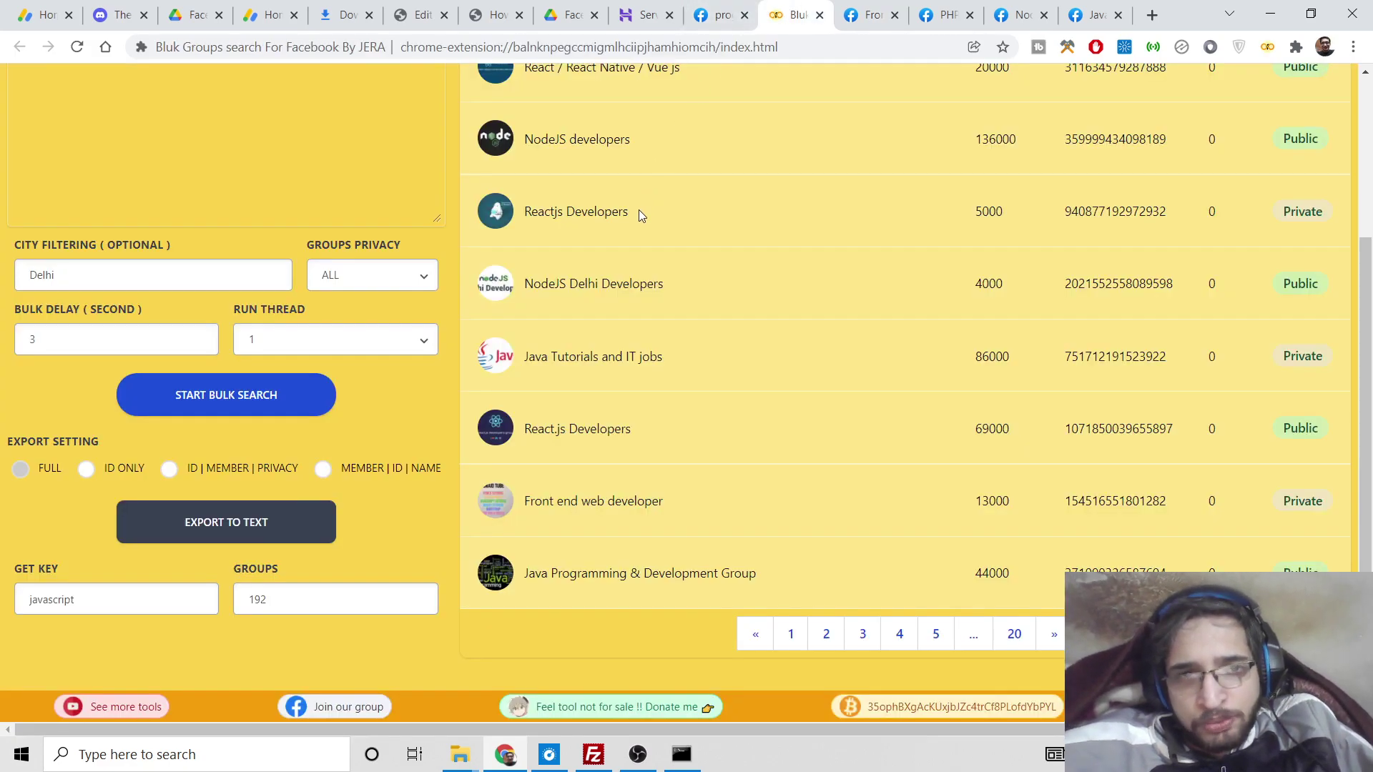
{"action": "scroll", "coordinate": [486, 320], "scroll_direction": "up", "scroll_amount": 3}
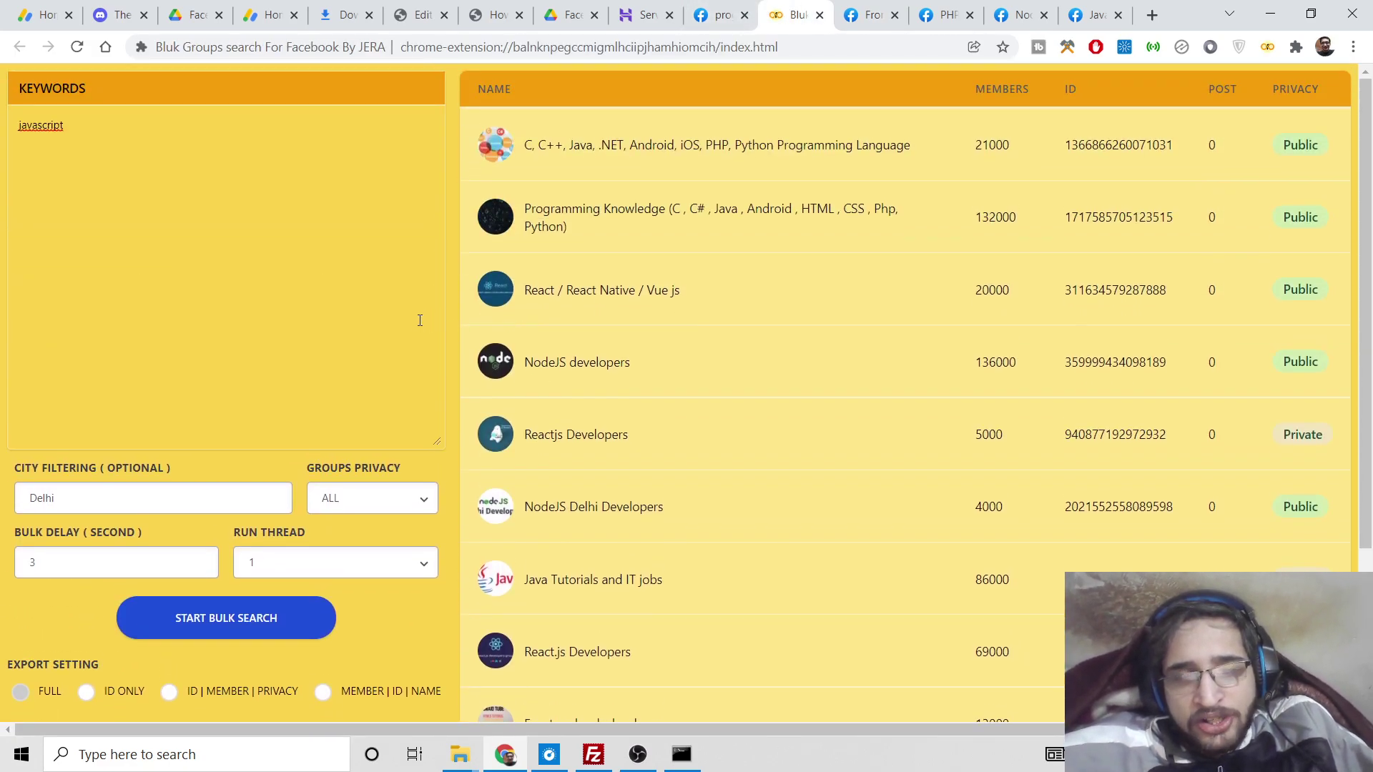